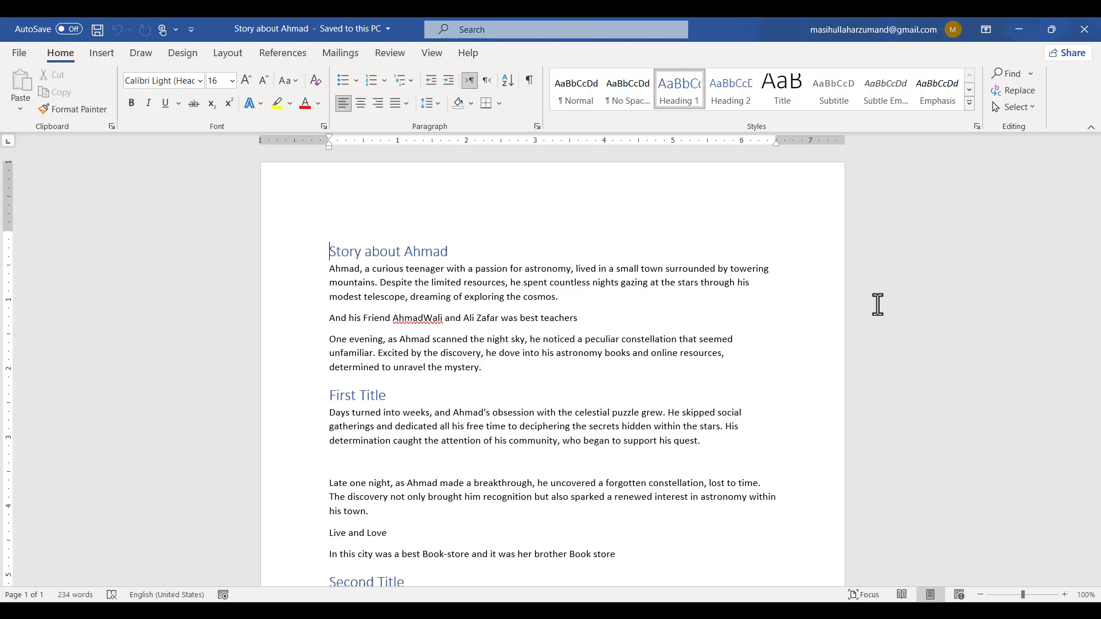
# Look over the story document, return to its beginning and open the document search.
pyautogui.scroll(-3, 848, 364)
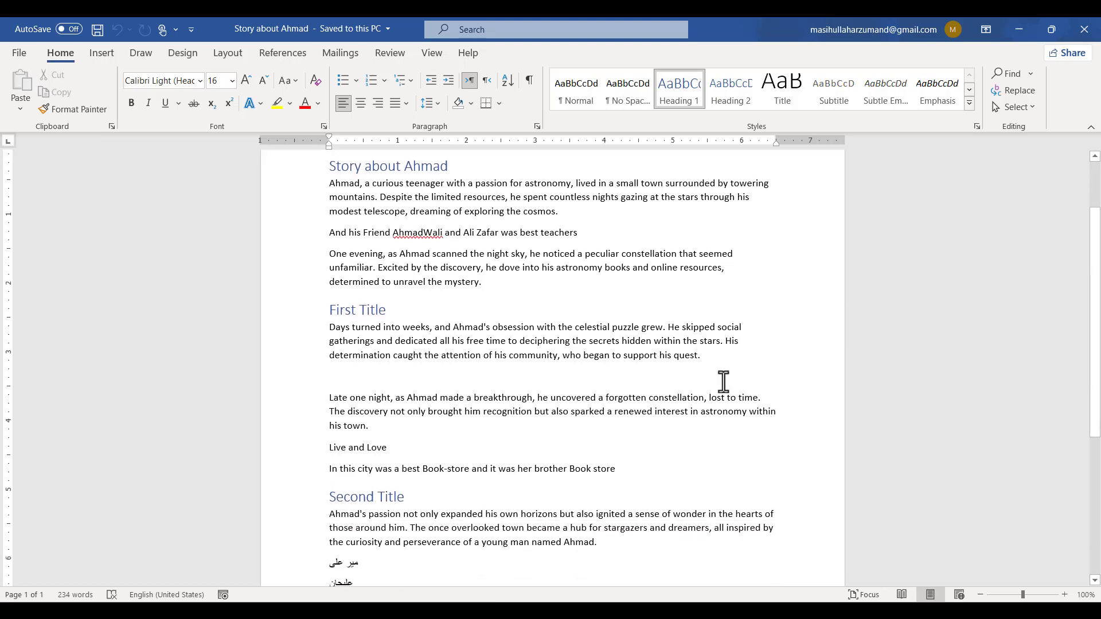
pyautogui.scroll(-8, 724, 382)
pyautogui.hotkey('ctrl', 'Home')
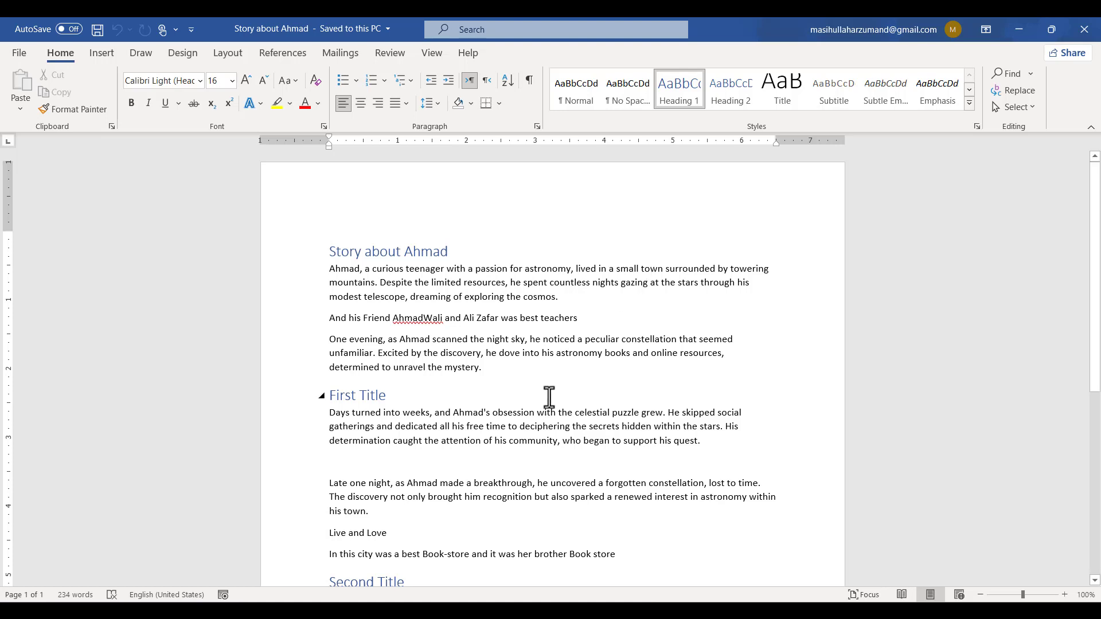
pyautogui.hotkey('ctrl', 'f')
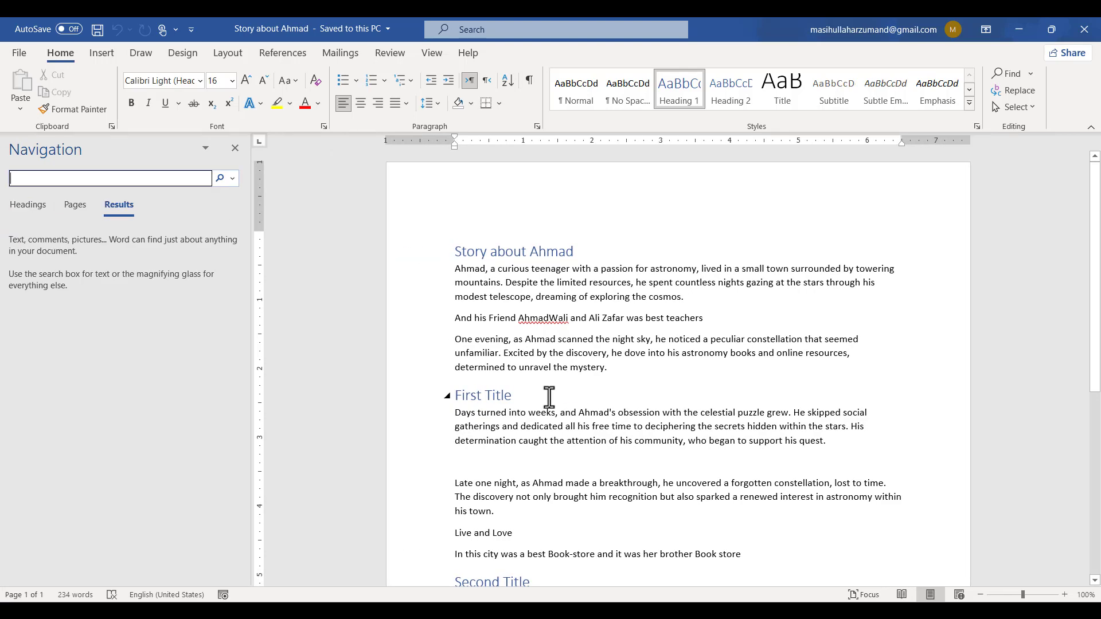
# Start the keypress-osd application from the x64 folder on Local Disk (C:), close the folder and return to the Word document.
pyautogui.press('super')
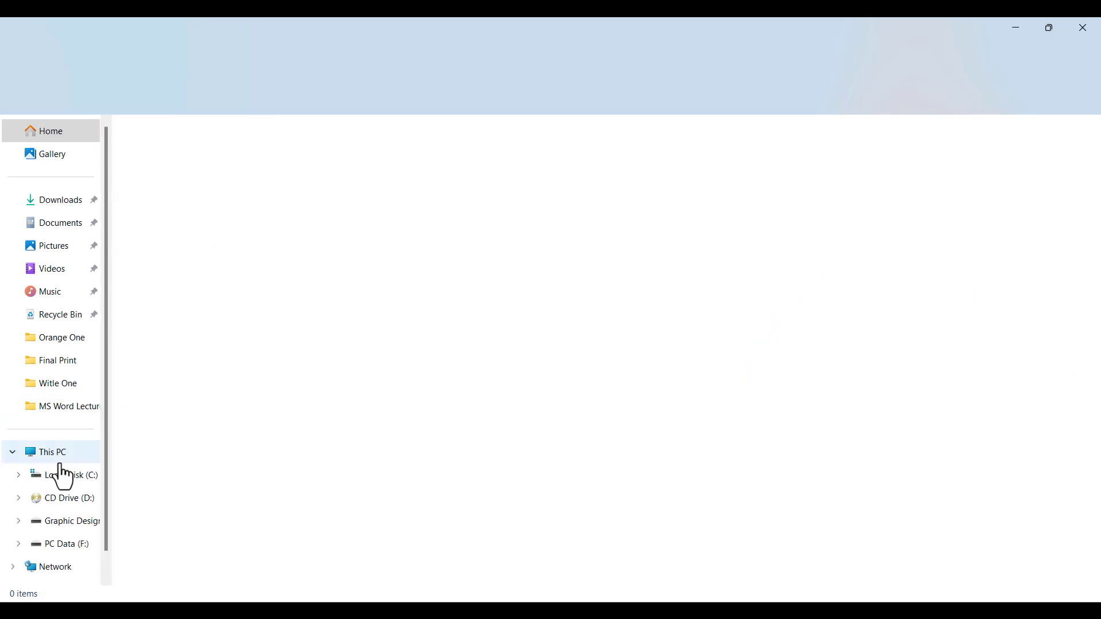
pyautogui.click(61, 475)
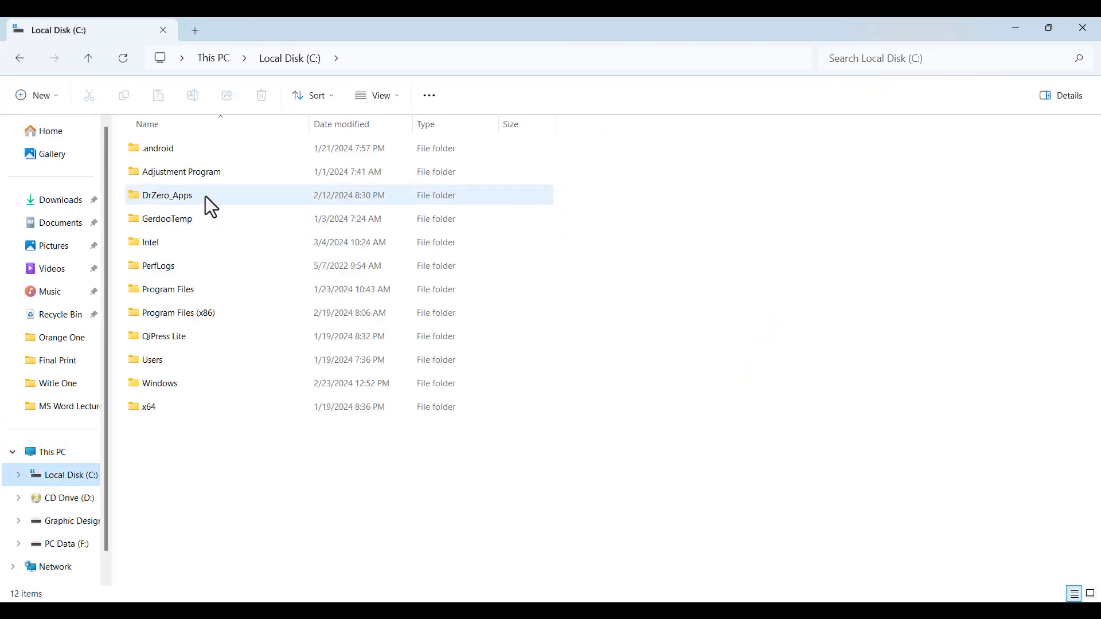
pyautogui.doubleClick(198, 407)
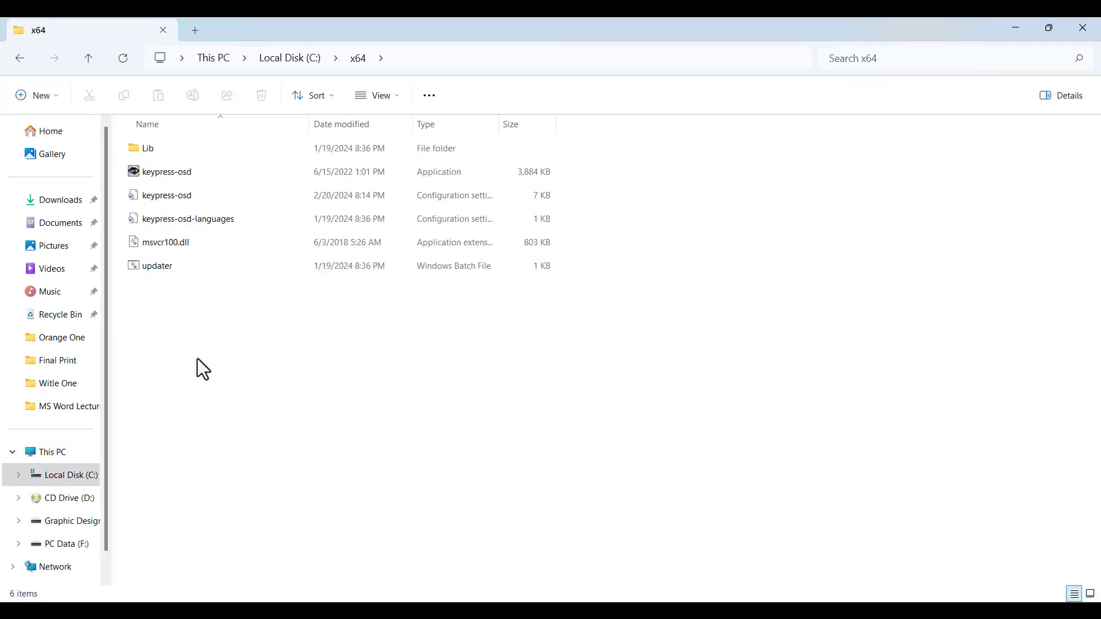
pyautogui.click(166, 173)
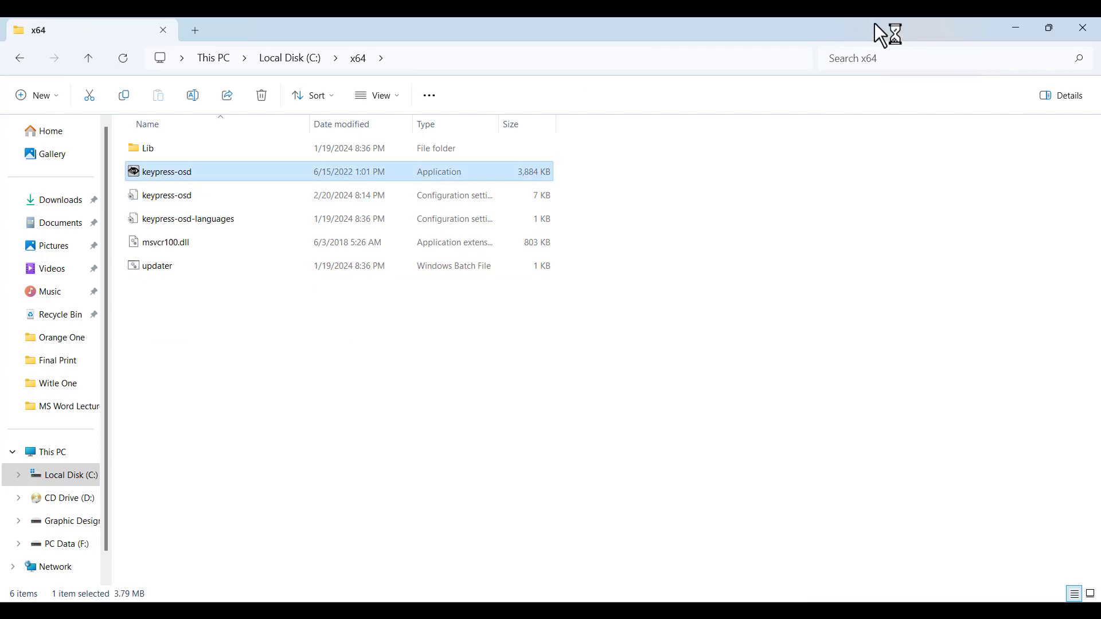
pyautogui.click(1083, 28)
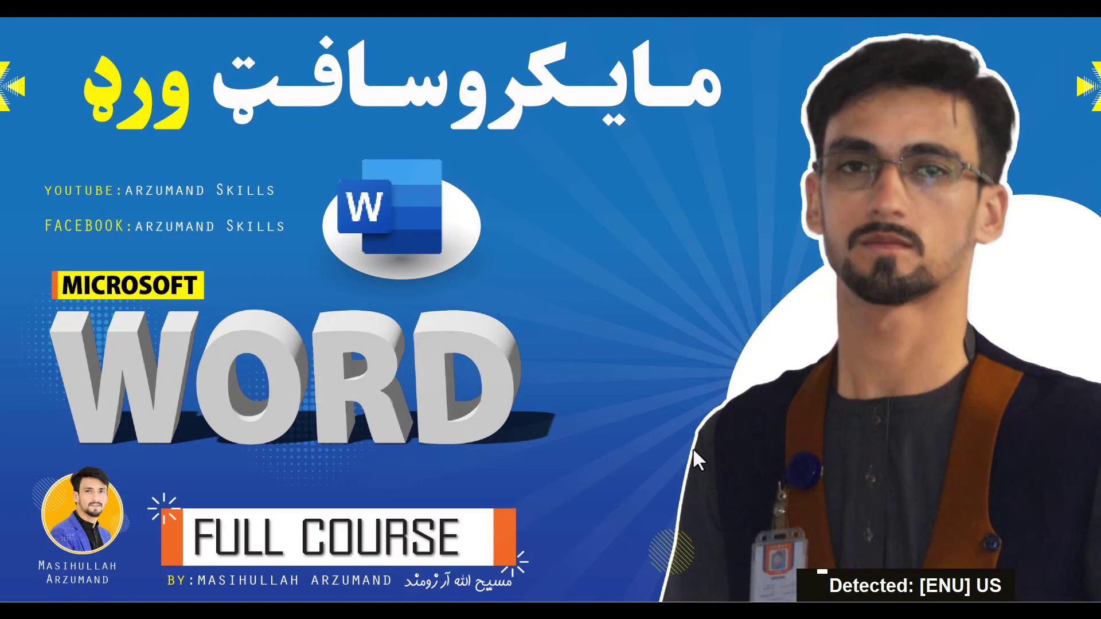
pyautogui.click(756, 613)
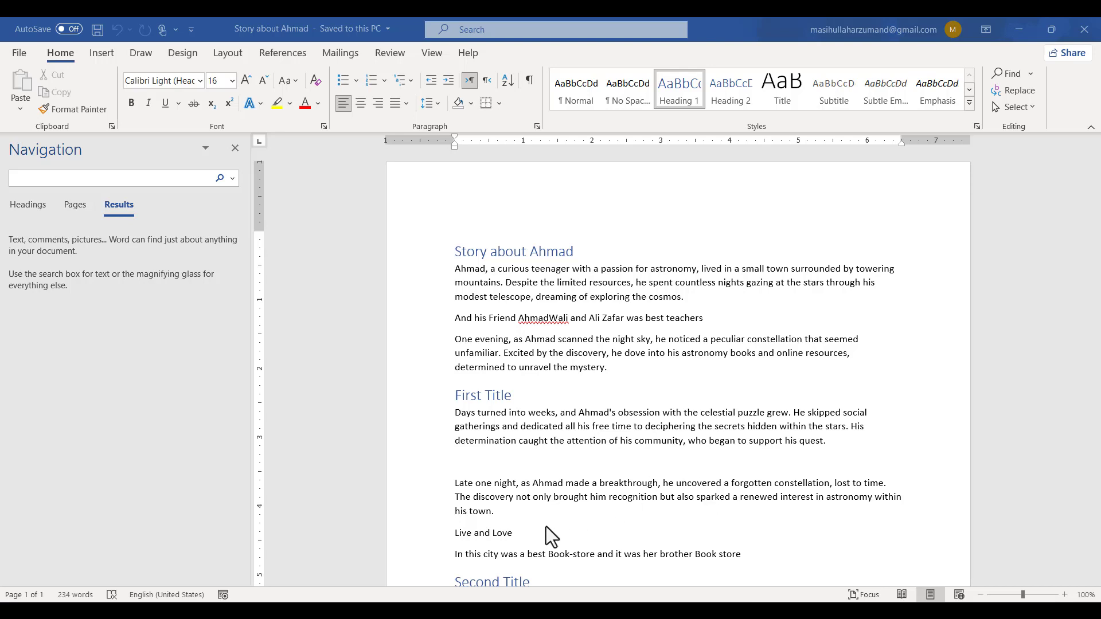
# Copy the entire story, including its headings, into a new blank document.
pyautogui.scroll(-3, 546, 528)
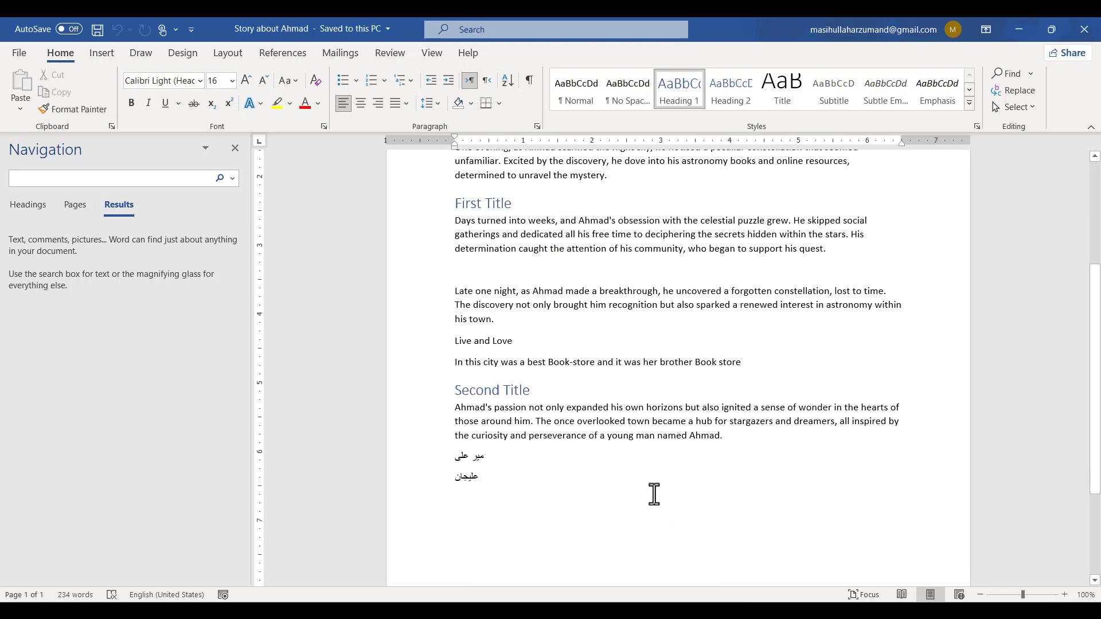
pyautogui.hotkey('ctrl', 'a')
pyautogui.hotkey('ctrl', 'c')
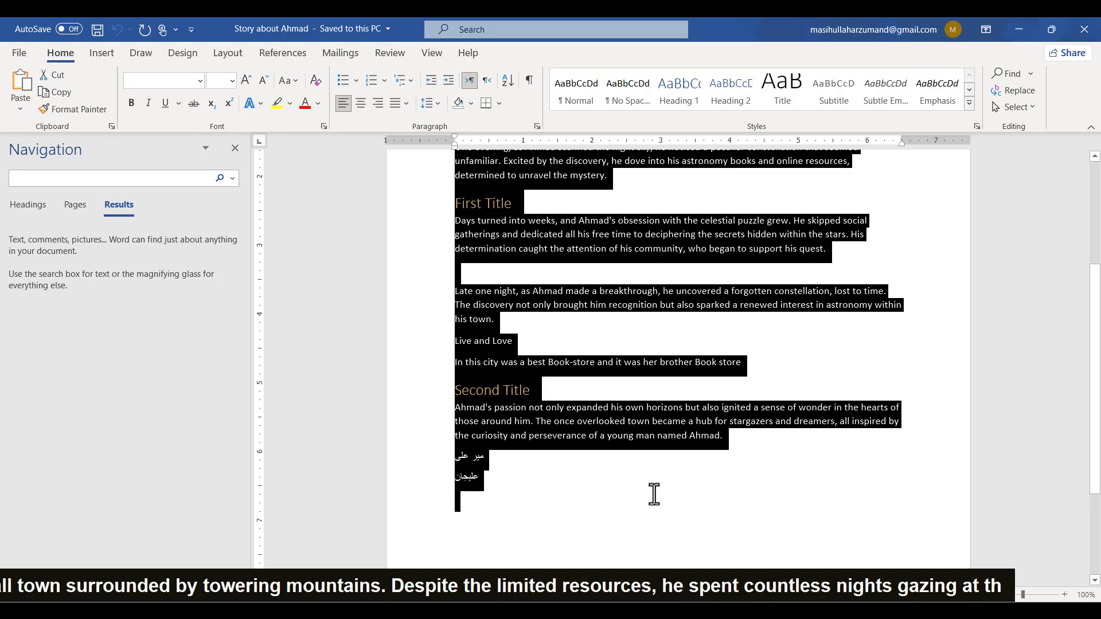
pyautogui.hotkey('ctrl', 'n')
pyautogui.hotkey('ctrl', 'v')
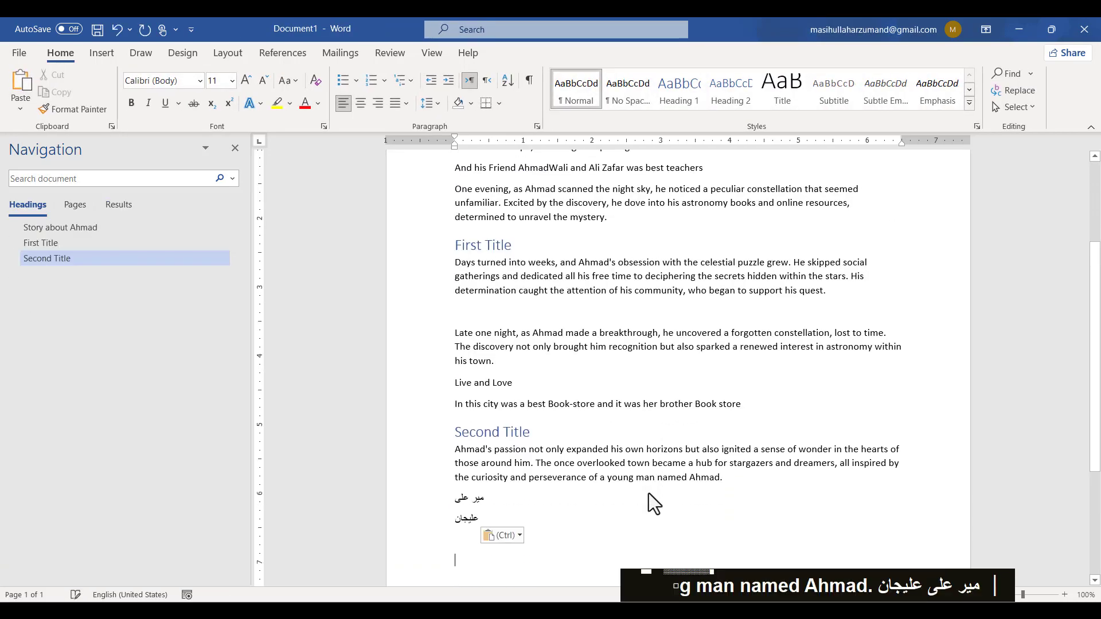
# Paste the copied story repeatedly, one copy below another, until the new document fills 15 pages.
pyautogui.hotkey('ctrl', 'v')
pyautogui.hotkey('ctrl', 'v')
pyautogui.hotkey('ctrl', 'v')
pyautogui.hotkey('ctrl', 'v')
pyautogui.hotkey('ctrl', 'v')
pyautogui.hotkey('ctrl', 'v')
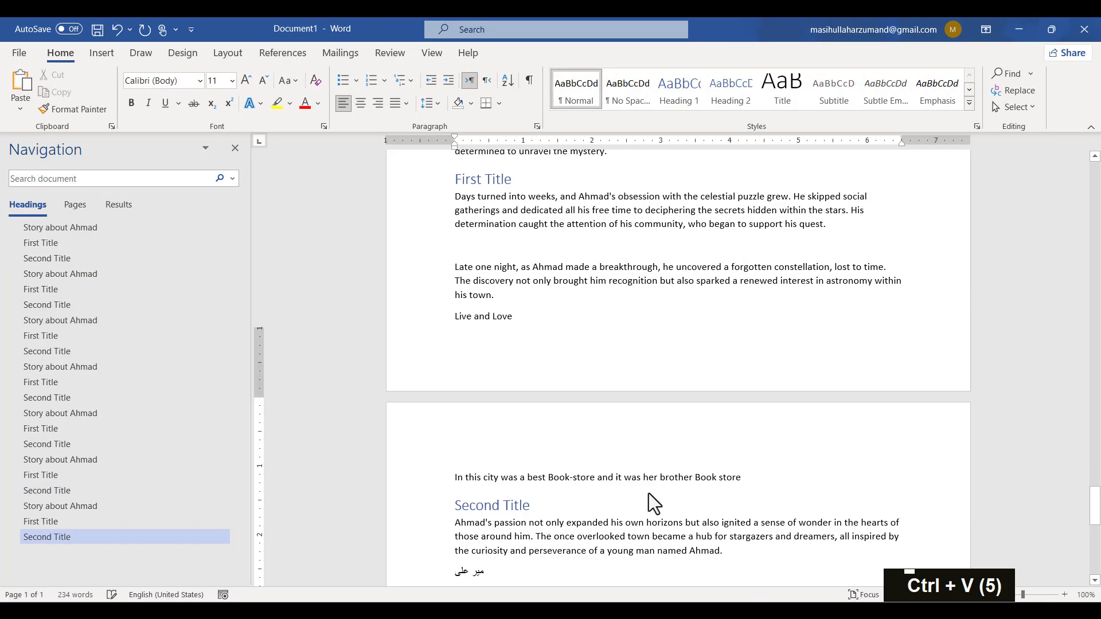
pyautogui.hotkey('ctrl', 'v')
pyautogui.hotkey('ctrl', 'v')
pyautogui.hotkey('ctrl', 'v')
pyautogui.hotkey('ctrl', 'v')
pyautogui.hotkey('ctrl', 'v')
pyautogui.hotkey('ctrl', 'v')
pyautogui.hotkey('ctrl', 'v')
pyautogui.hotkey('ctrl', 'v')
pyautogui.hotkey('ctrl', 'v')
pyautogui.hotkey('ctrl', 'v')
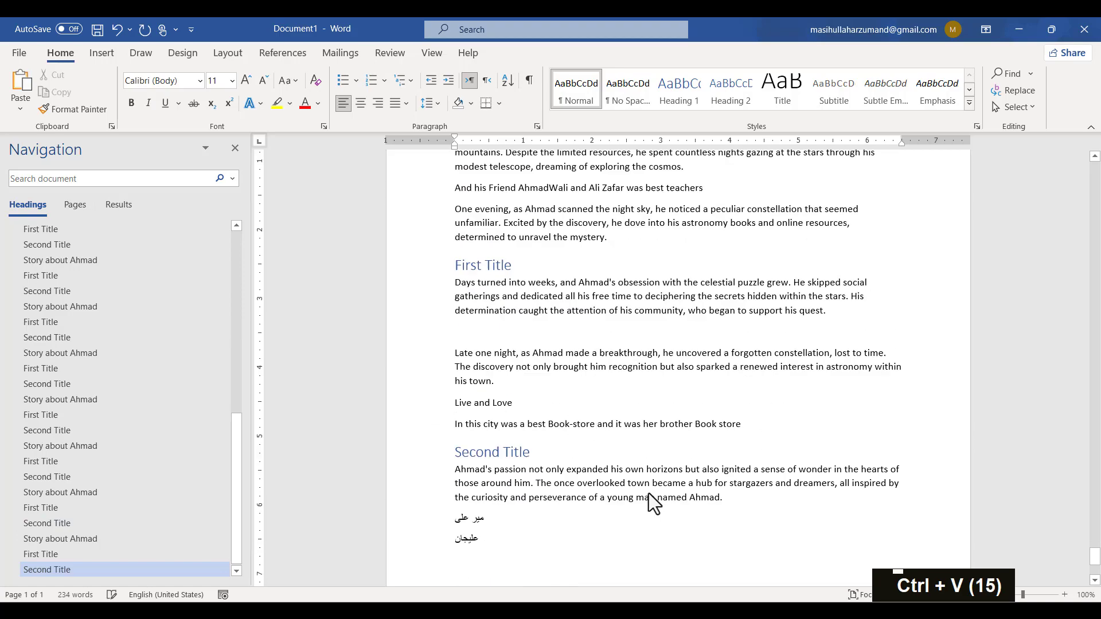
pyautogui.hotkey('ctrl', 'v')
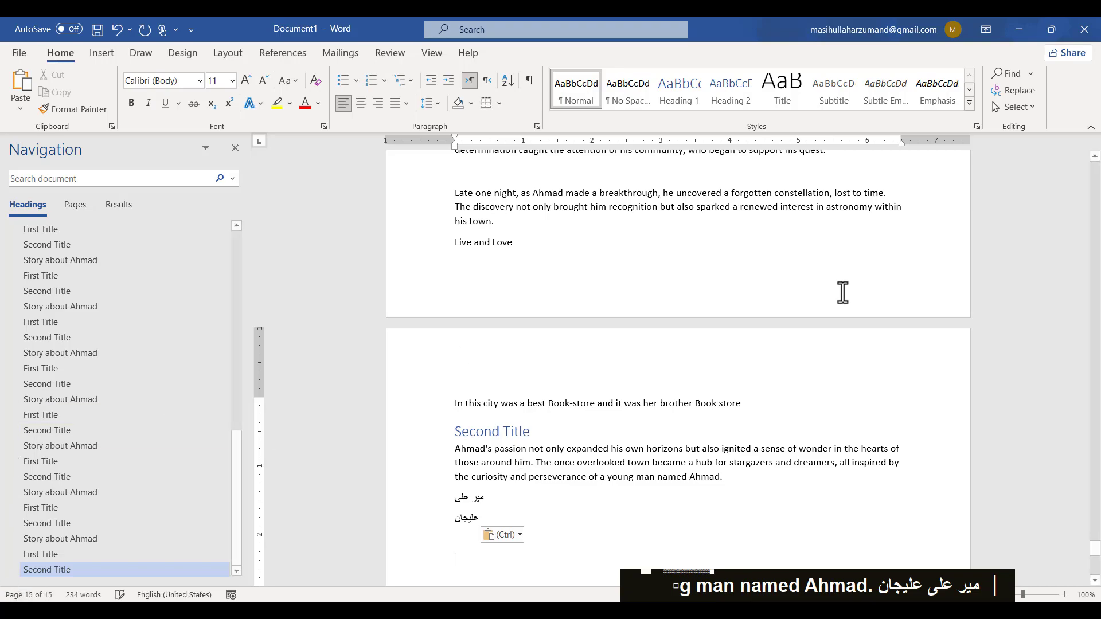
# Search the document for the word "AHmad".
pyautogui.scroll(10, 863, 298)
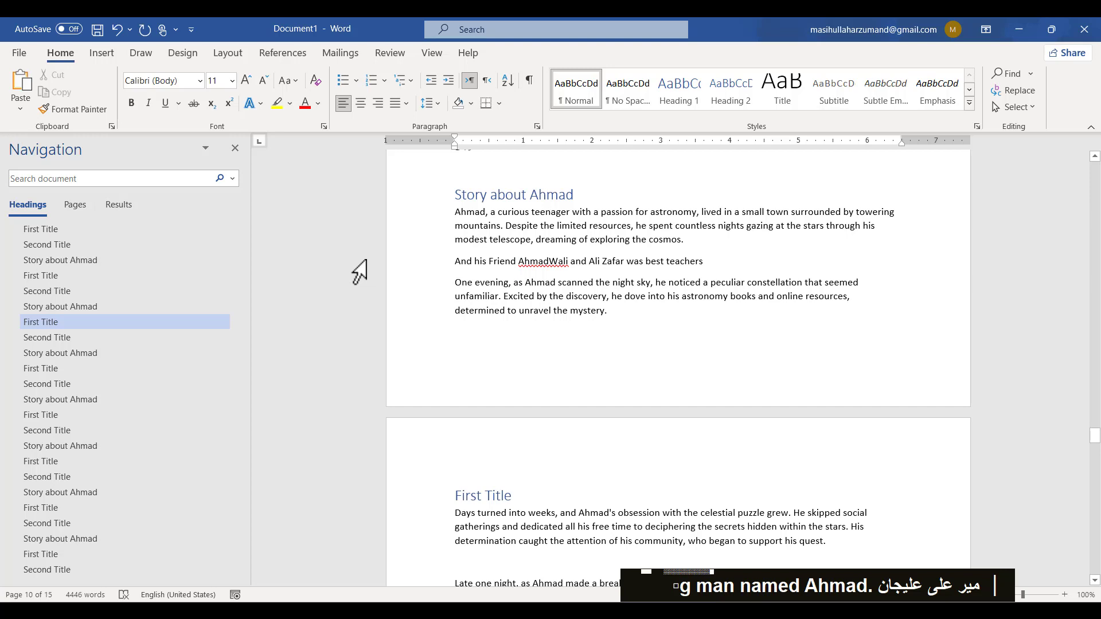
pyautogui.hotkey('ctrl', 'f')
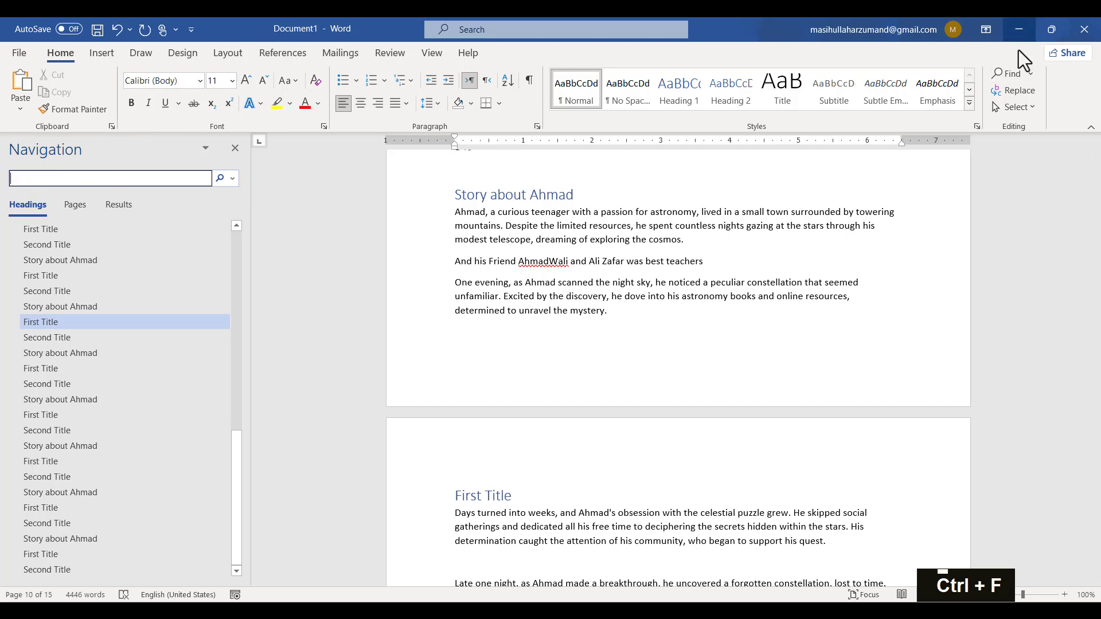
pyautogui.click(999, 74)
pyautogui.scroll(1, 46, 168)
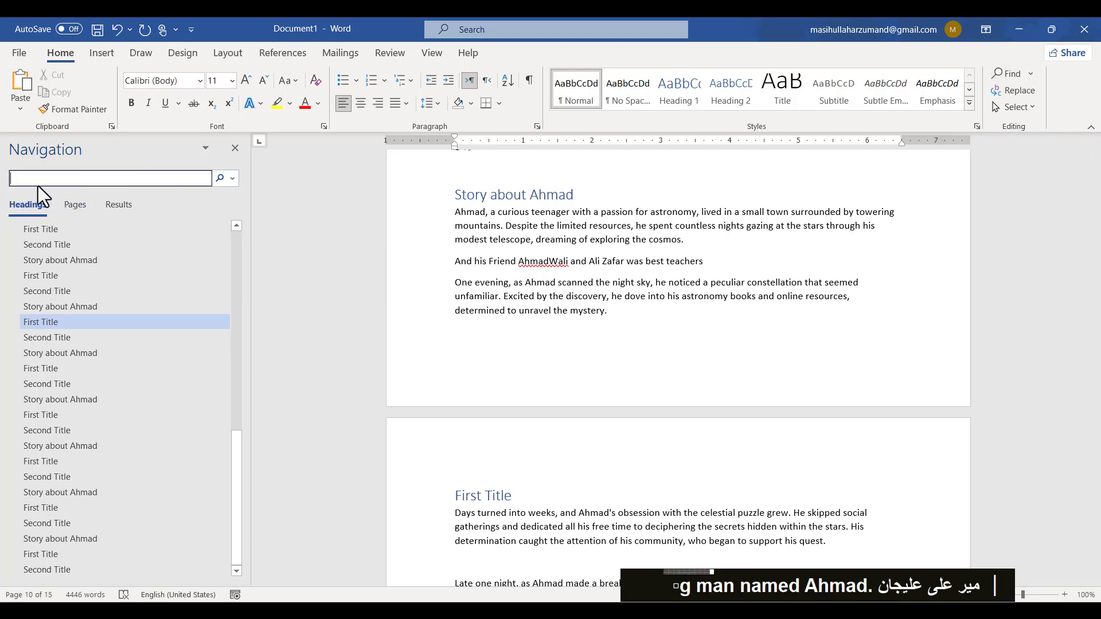
pyautogui.write('AHmad')
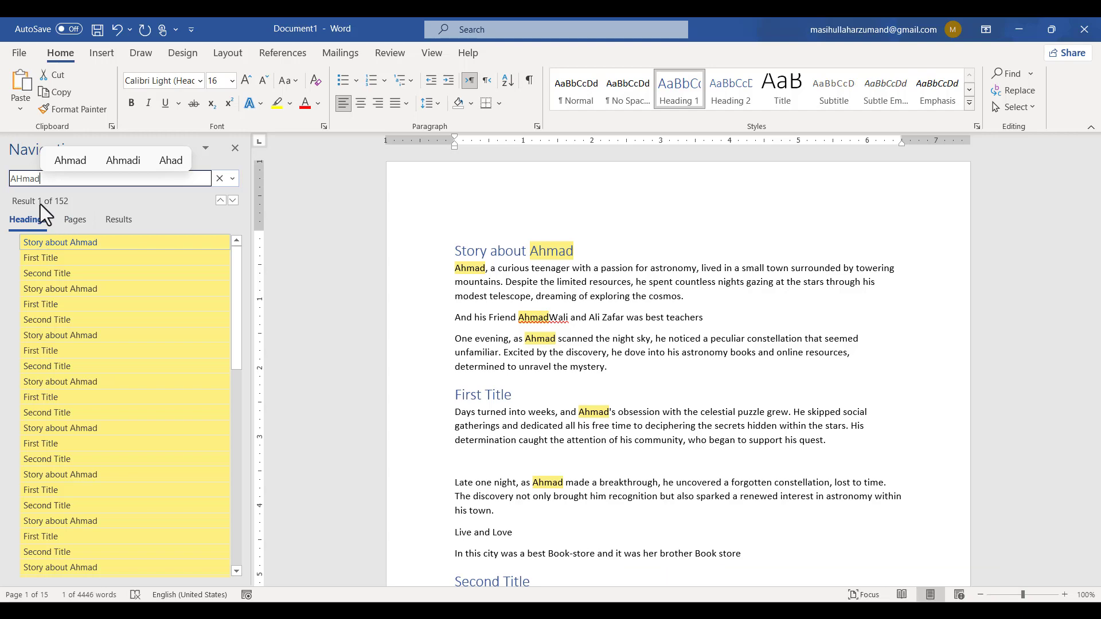
# Examine the highlighted matches across the pages and in the list of headings, ending back at the beginning of the document.
pyautogui.scroll(-7, 399, 370)
pyautogui.scroll(3, 402, 367)
pyautogui.scroll(3, 400, 376)
pyautogui.scroll(-9, 400, 376)
pyautogui.scroll(-1, 399, 375)
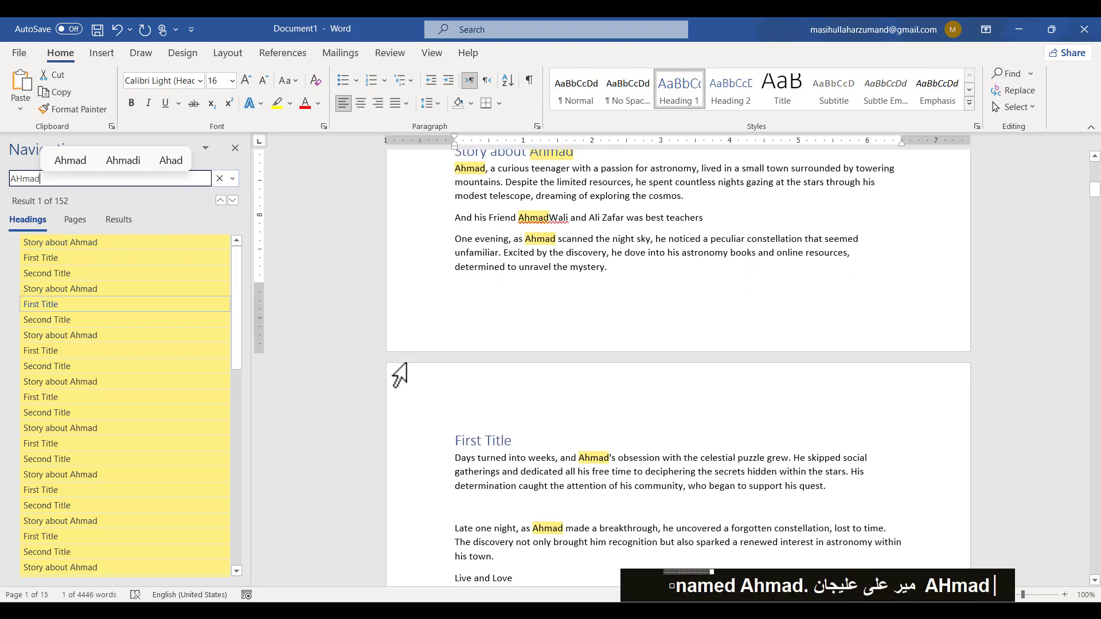
pyautogui.scroll(3, 400, 376)
pyautogui.scroll(-7, 400, 376)
pyautogui.scroll(-20, 407, 363)
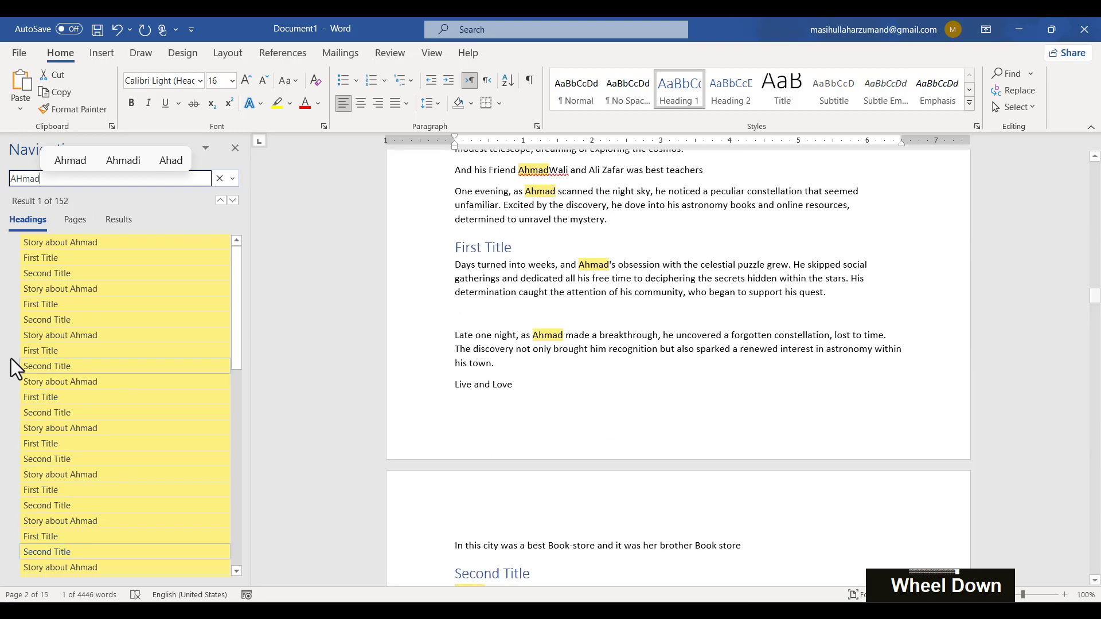
pyautogui.scroll(3, 750, 393)
pyautogui.scroll(3, 749, 393)
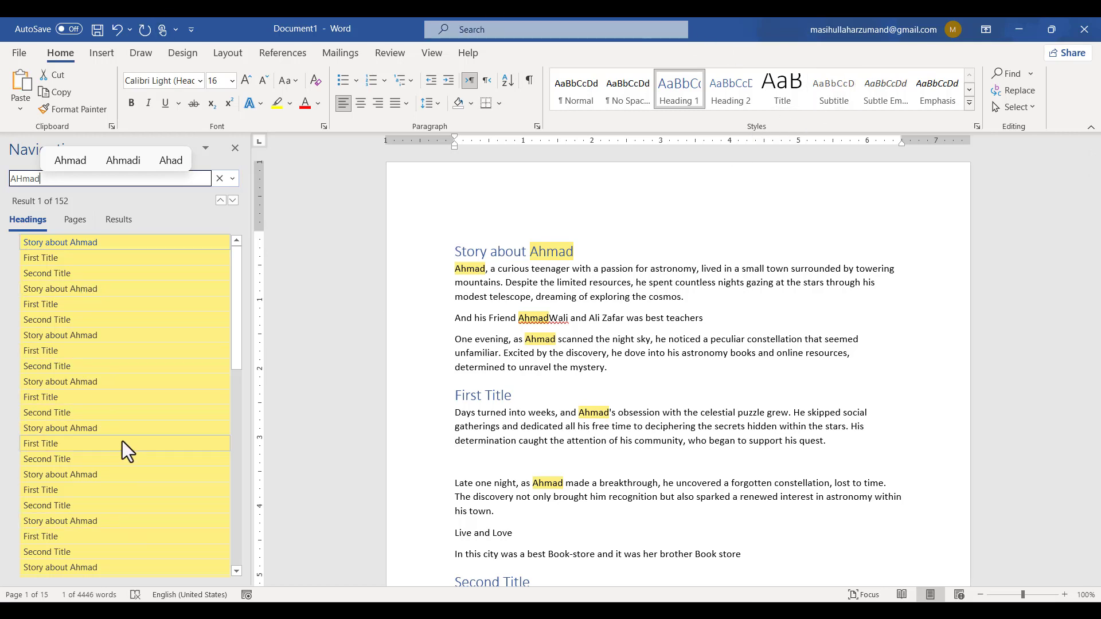
pyautogui.scroll(1, 122, 441)
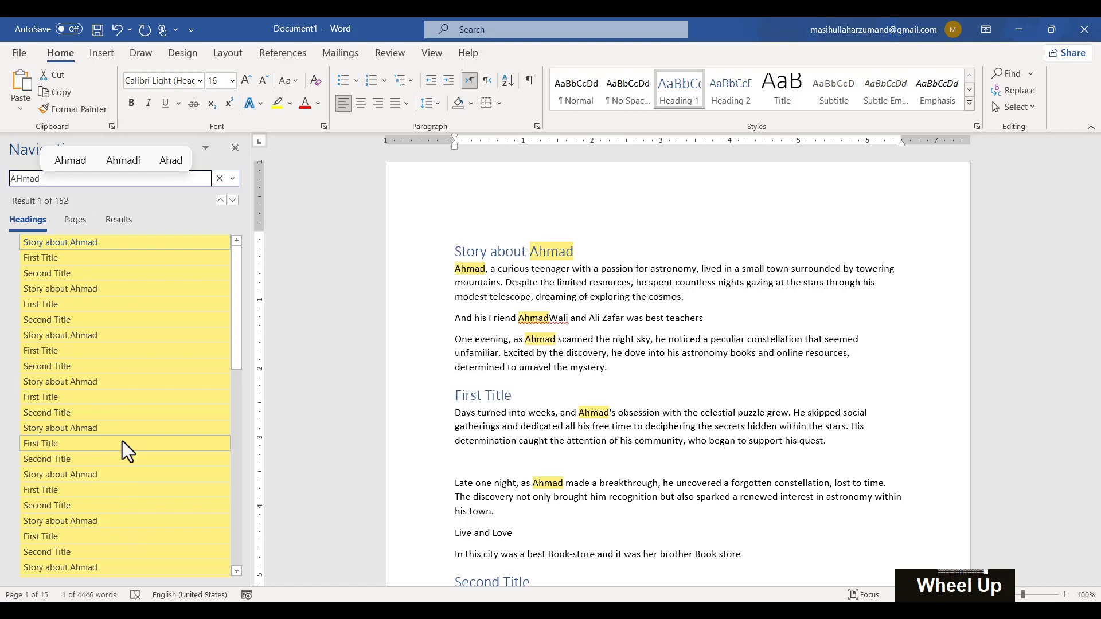
# Go to the fourth "First Title" heading through the document's heading list.
pyautogui.click(120, 393)
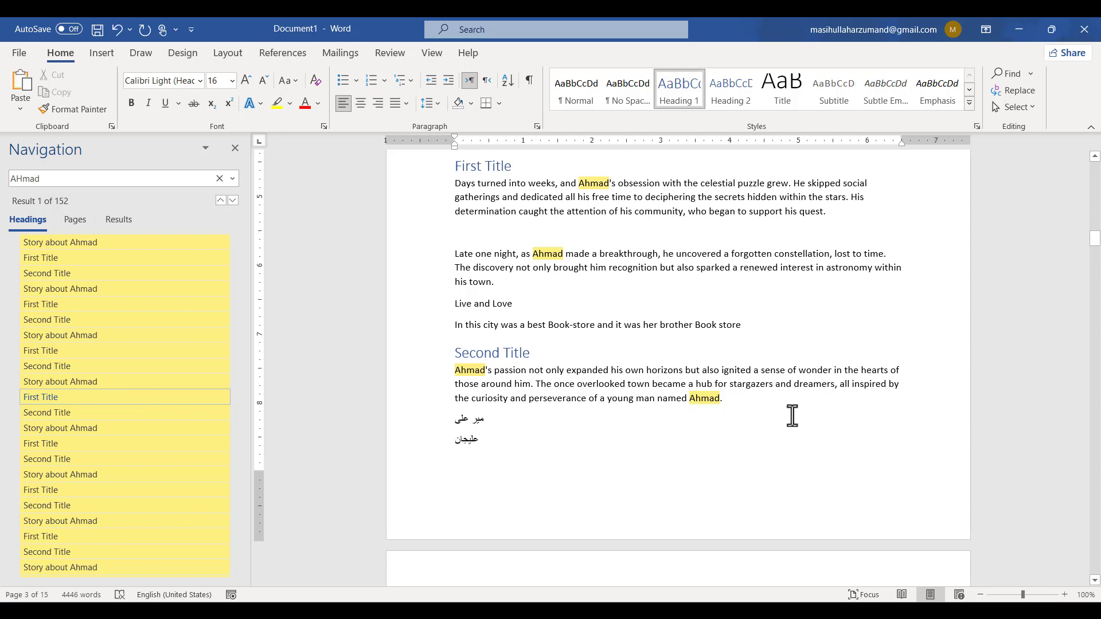
pyautogui.scroll(-1, 157, 545)
pyautogui.scroll(1, 157, 544)
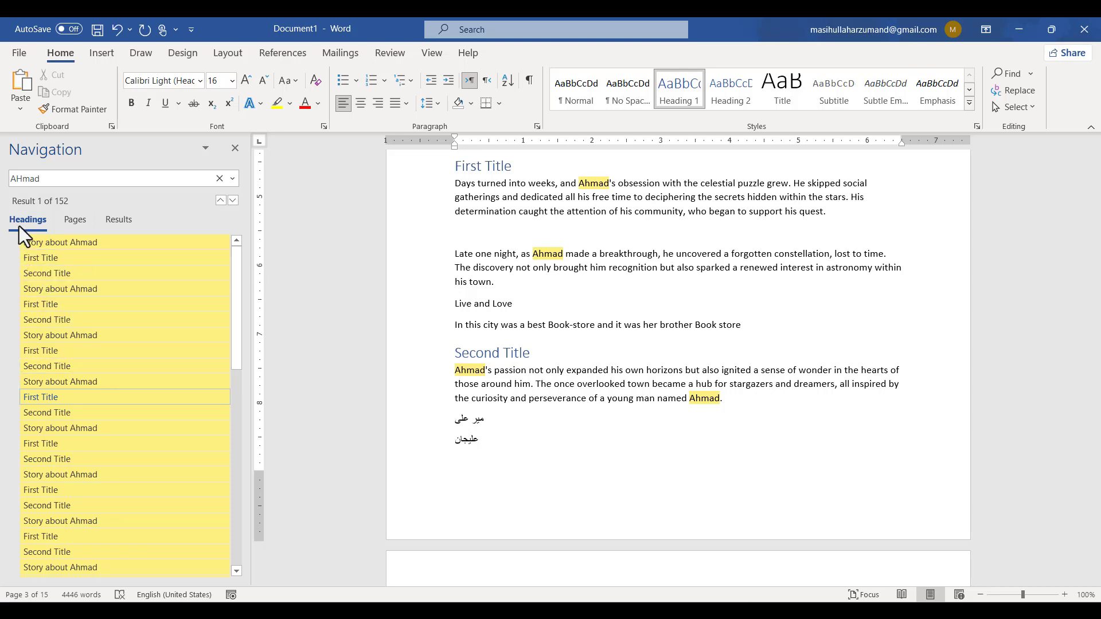
# Switch the search results to page thumbnails, look through them to page 15 and return to page 1.
pyautogui.click(63, 222)
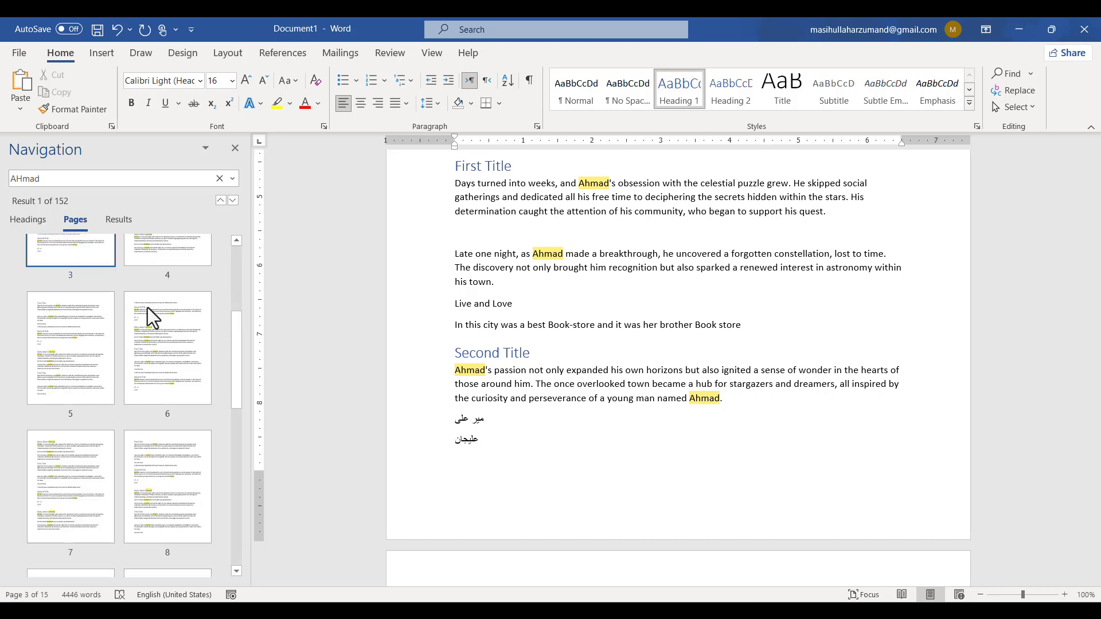
pyautogui.scroll(-8, 147, 308)
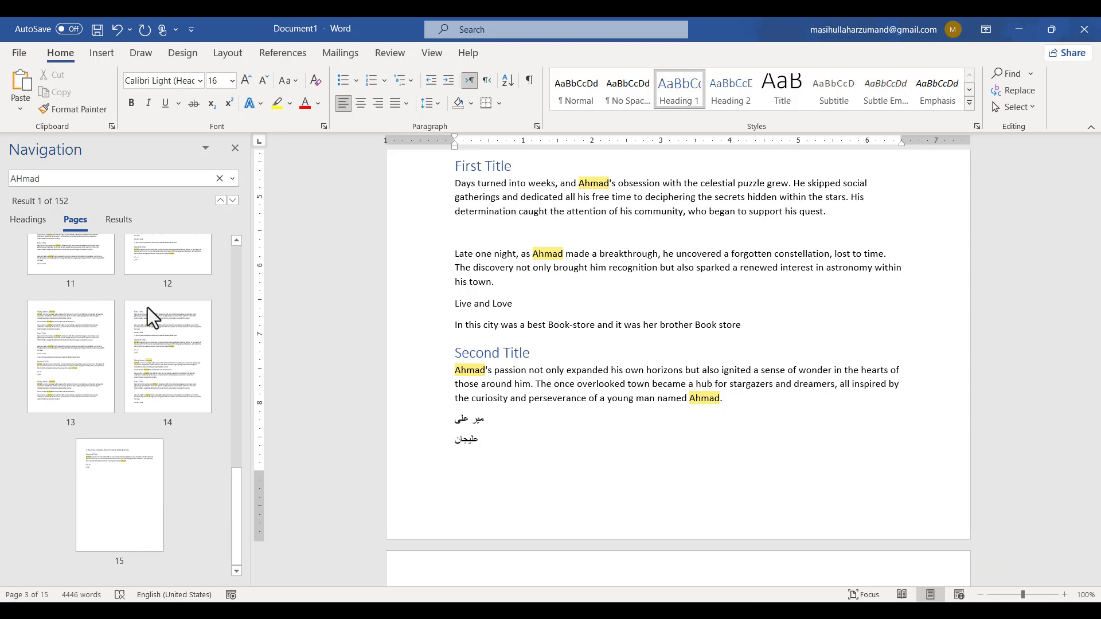
pyautogui.scroll(10, 146, 308)
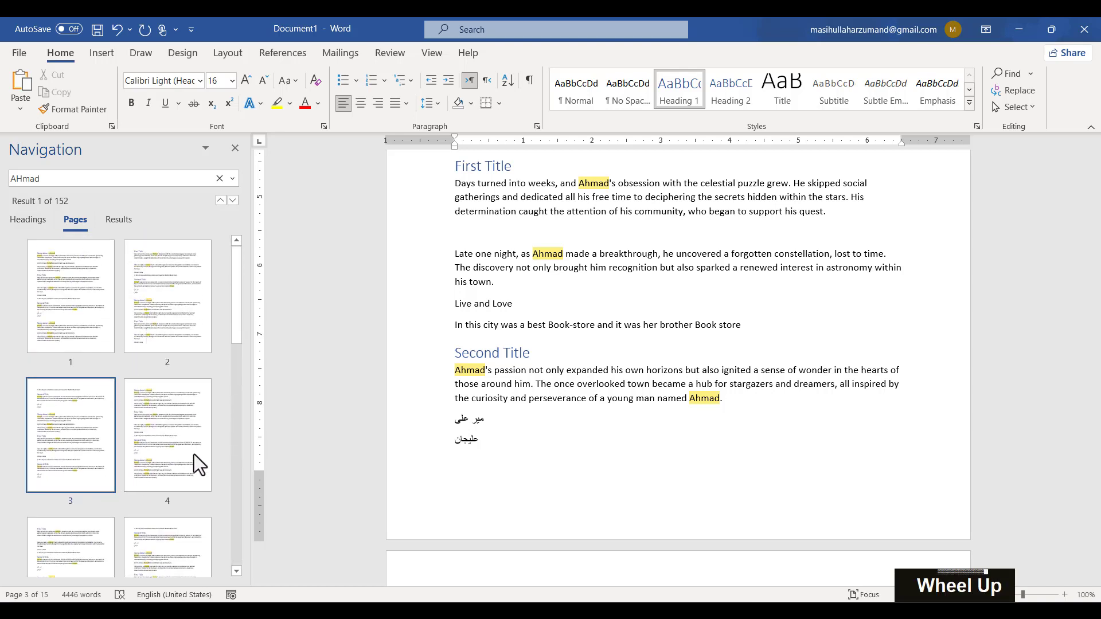
pyautogui.scroll(10, 489, 403)
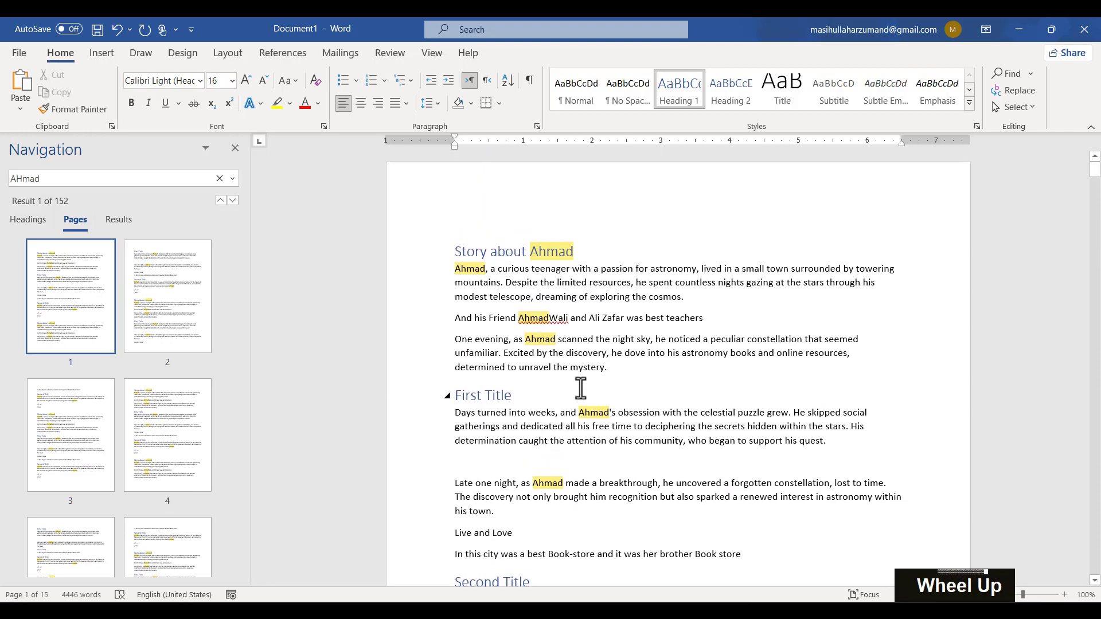
# Generate sample paragraphs with =rand(11) on a new line below the Book-store sentence at the start of page 3.
pyautogui.scroll(-12, 581, 387)
pyautogui.scroll(1, 581, 388)
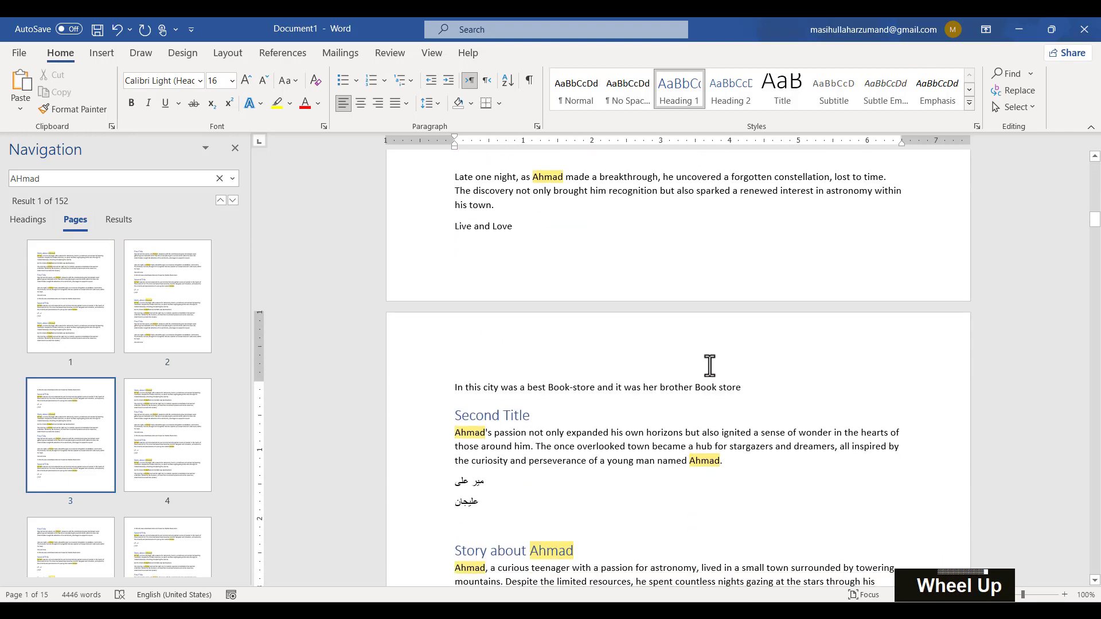
pyautogui.click(741, 389)
pyautogui.press('Return')
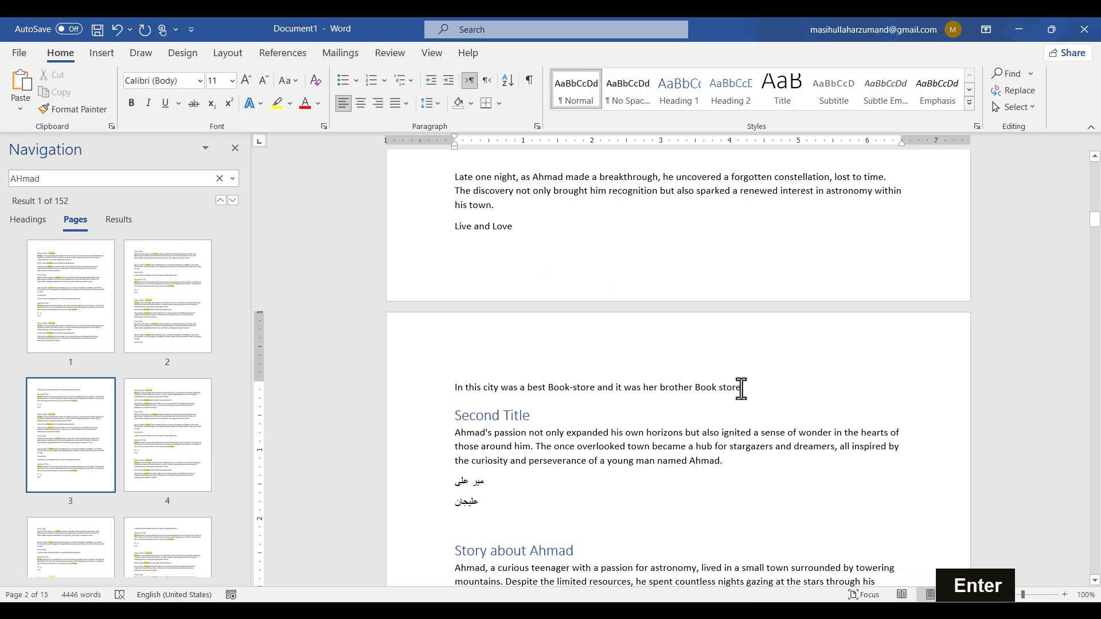
pyautogui.write('=rand()')
pyautogui.press('Left')
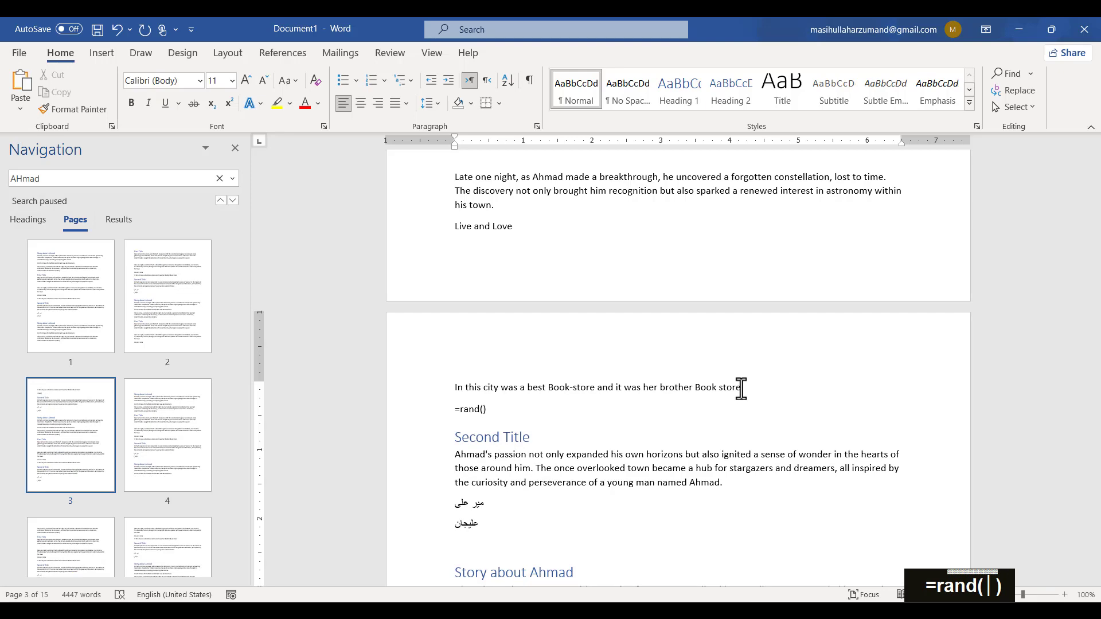
pyautogui.write('11')
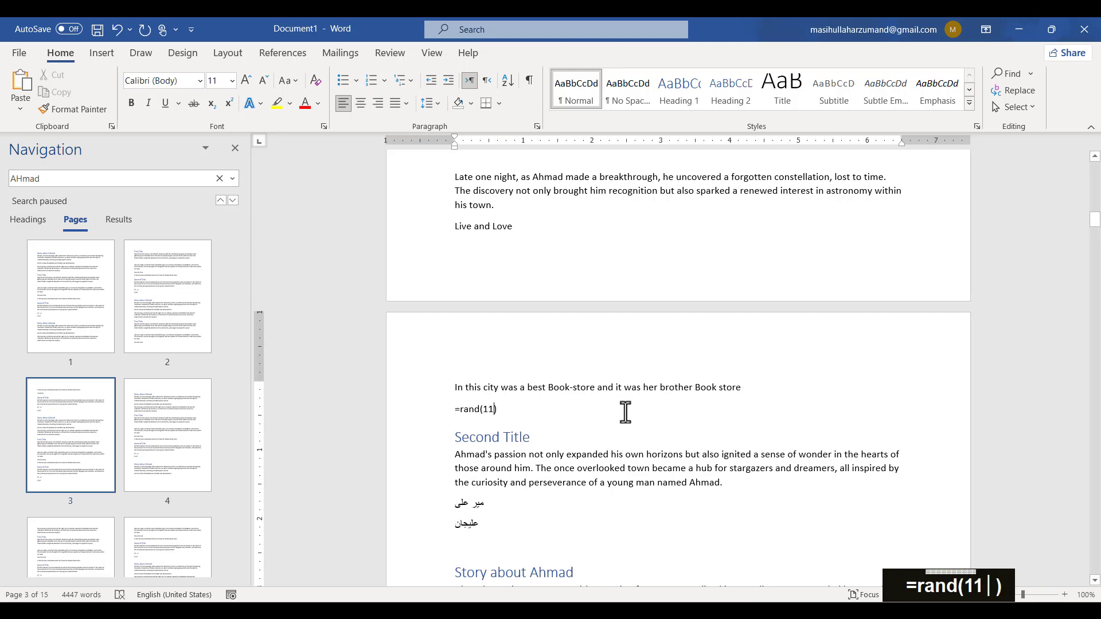
pyautogui.press('Return')
# Resume the paused search for "AHmad" and go to the next match after the inserted sample paragraphs.
pyautogui.scroll(-2, 625, 411)
pyautogui.scroll(1, 626, 411)
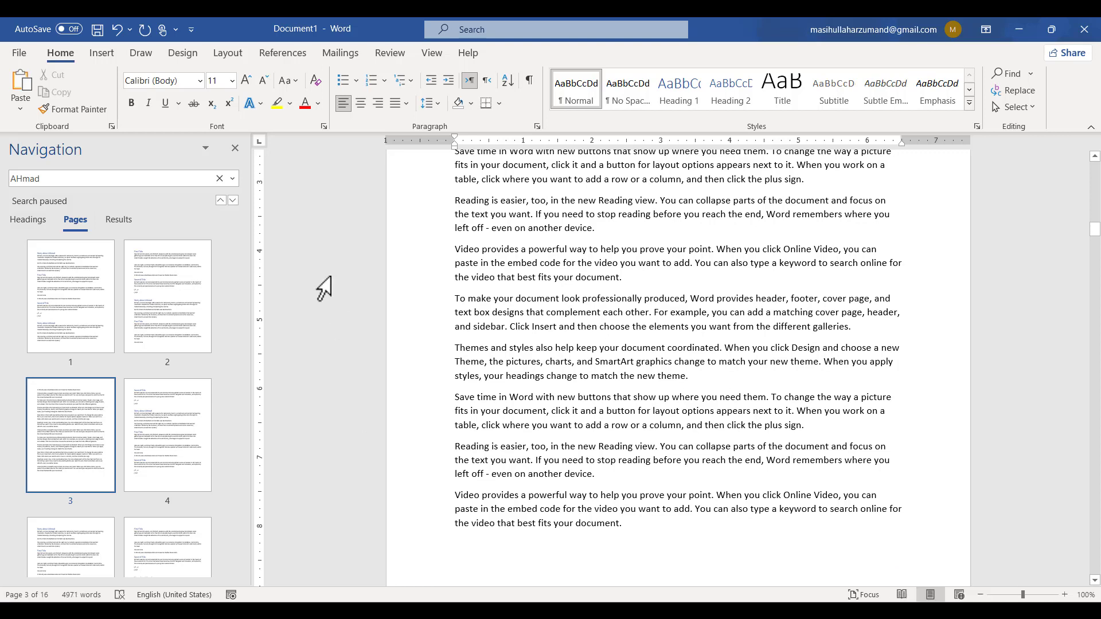
pyautogui.click(51, 177)
pyautogui.press('Return')
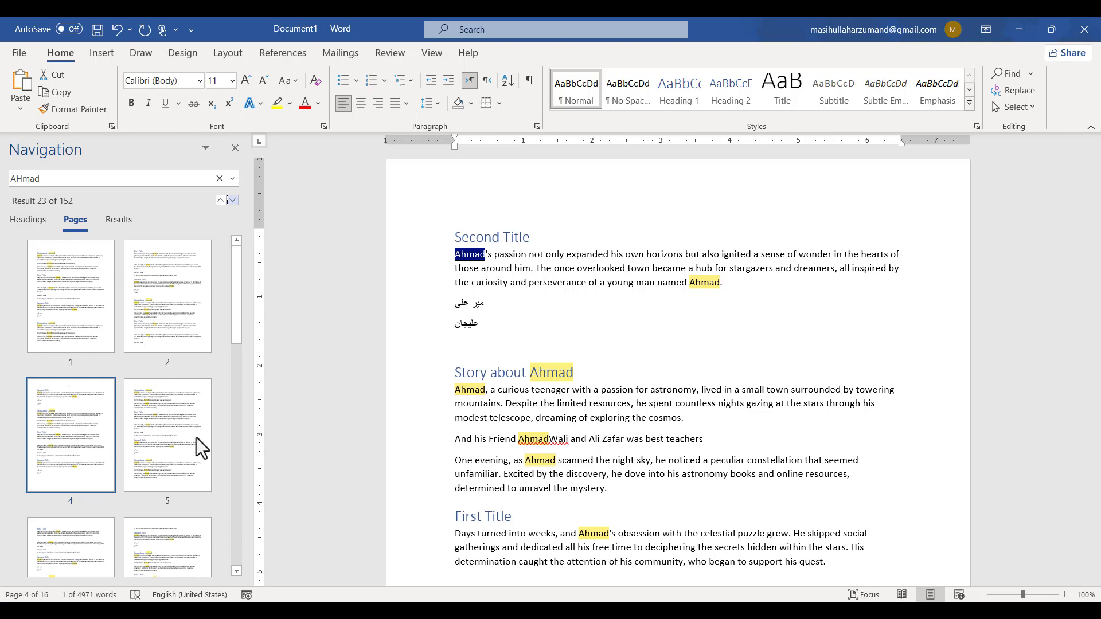
# Review the sample paragraphs on page 3 and the page thumbnails through page 16, and switch the search view to the results list.
pyautogui.scroll(12, 517, 405)
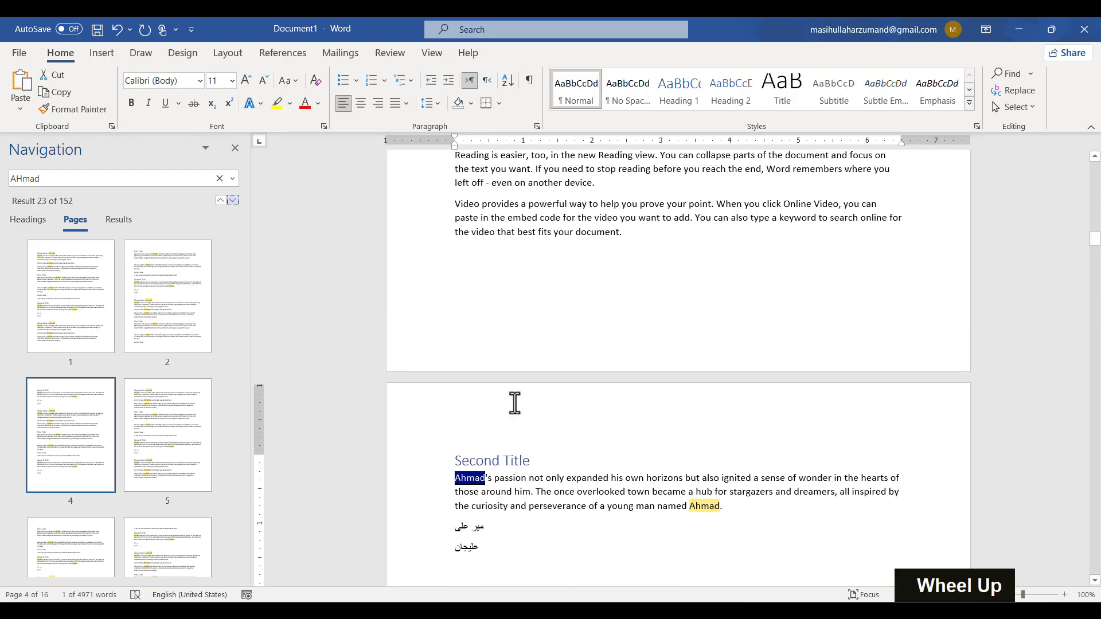
pyautogui.scroll(5, 515, 404)
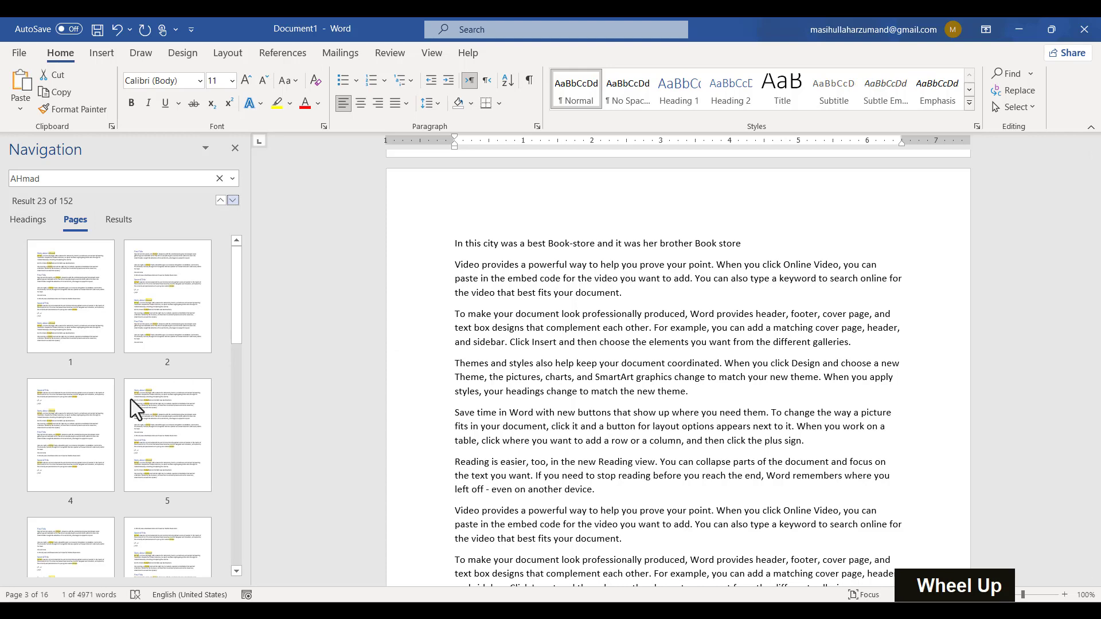
pyautogui.scroll(-10, 84, 538)
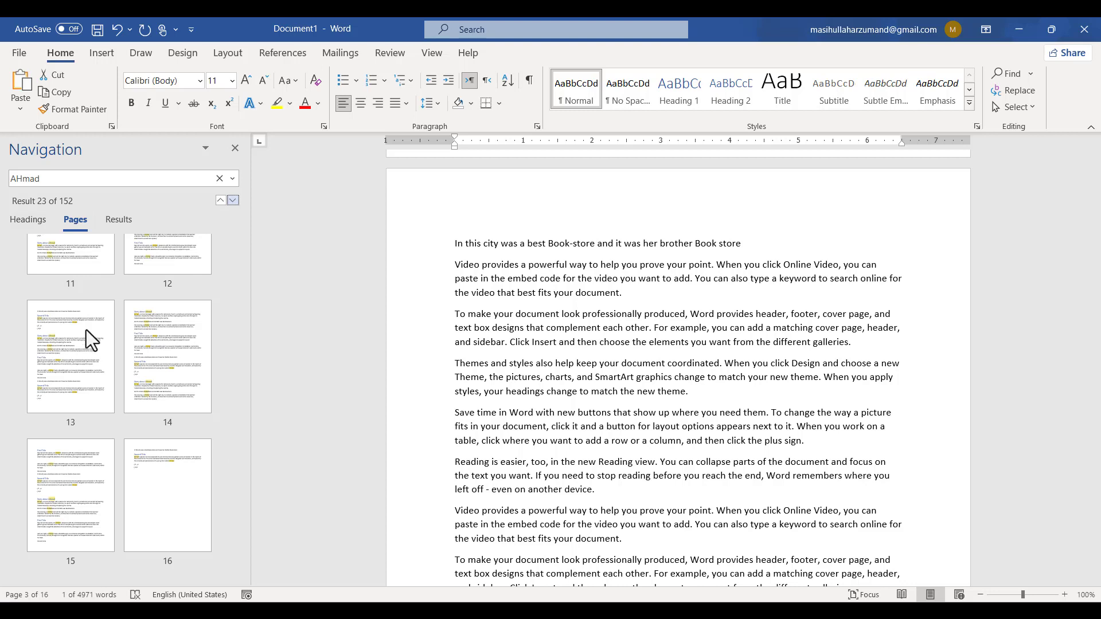
pyautogui.click(119, 220)
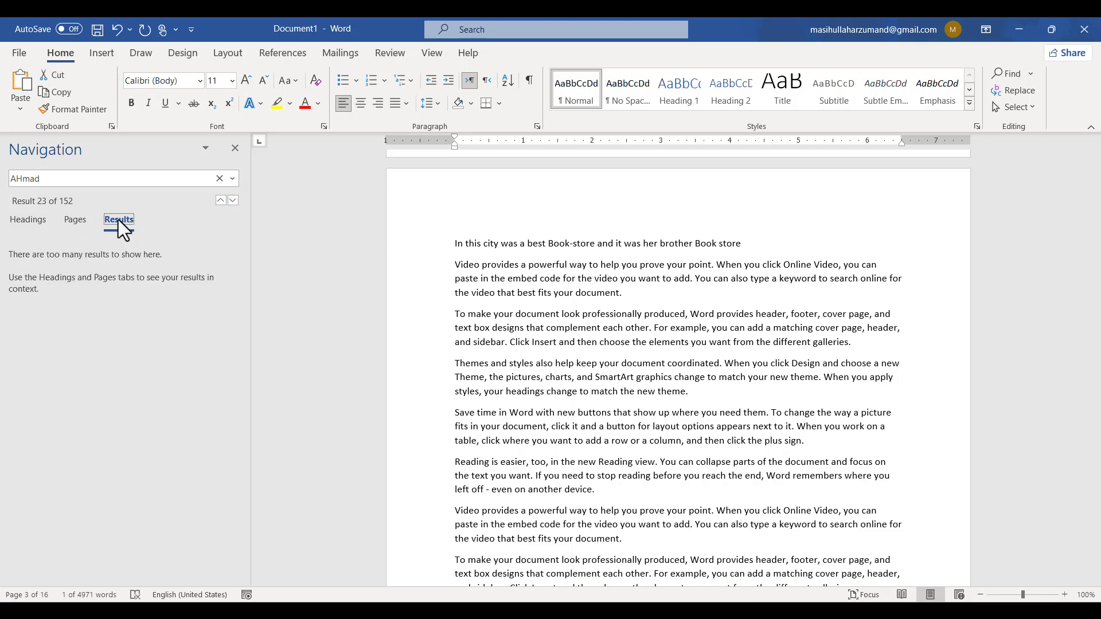
# Search the document again for "Ahmad", inspect the matches in the story text and heading, and clear the search.
pyautogui.click(92, 178)
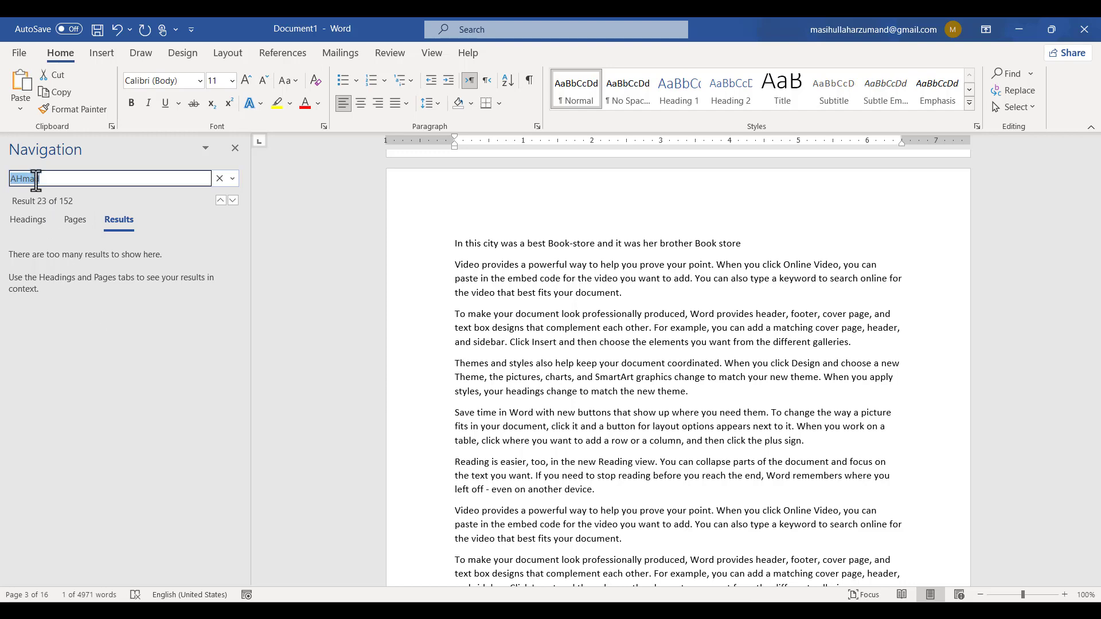
pyautogui.write('Ahmad')
pyautogui.press('Return')
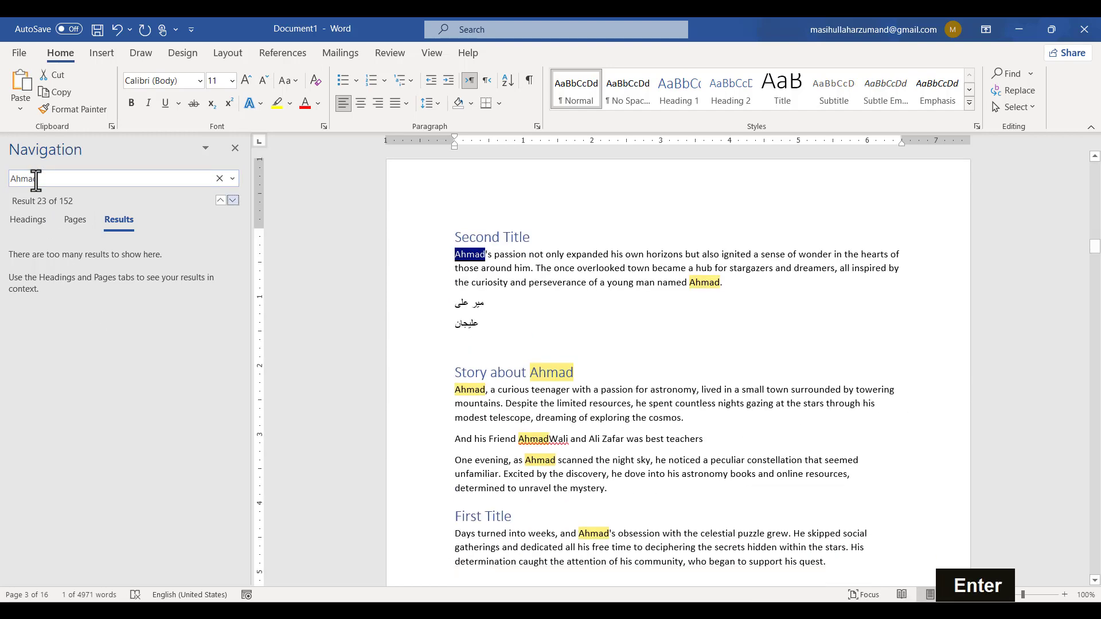
pyautogui.click(533, 443)
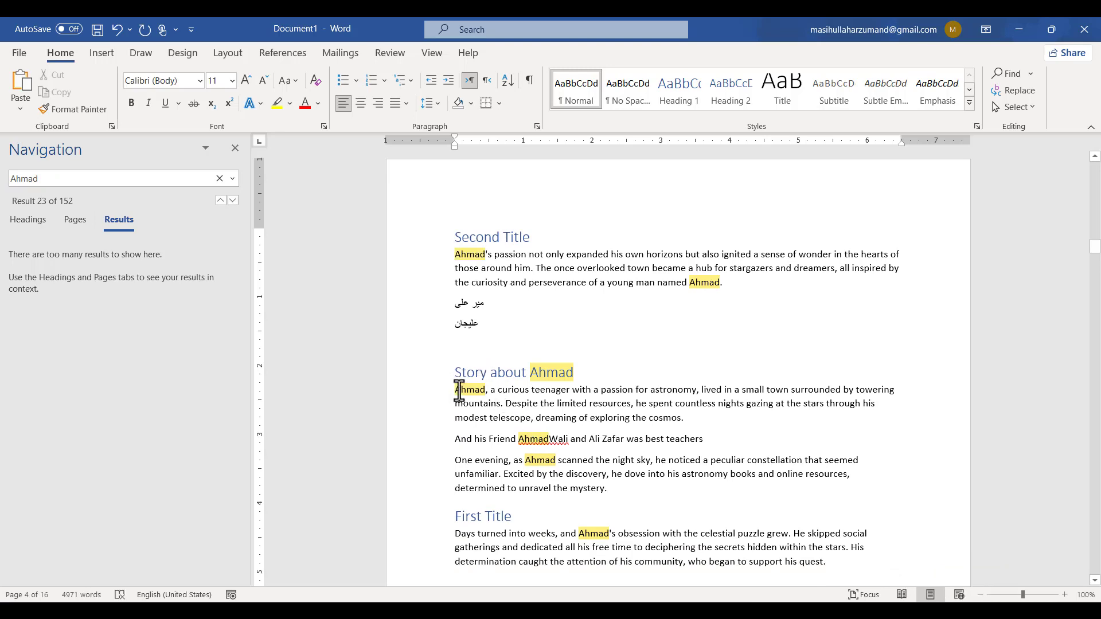
pyautogui.click(556, 375)
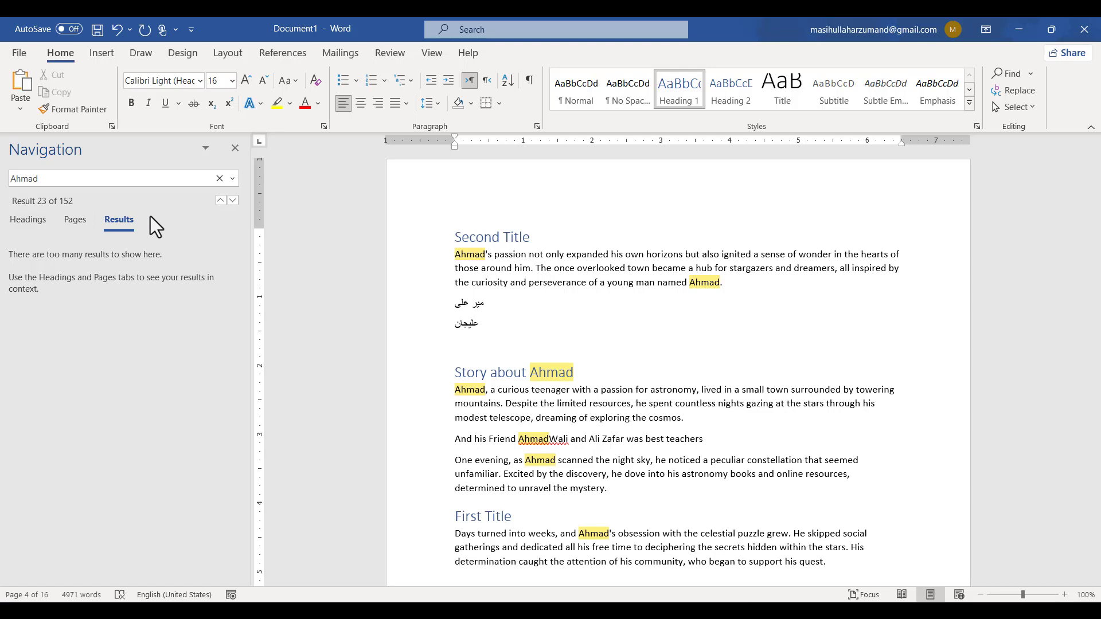
pyautogui.click(220, 179)
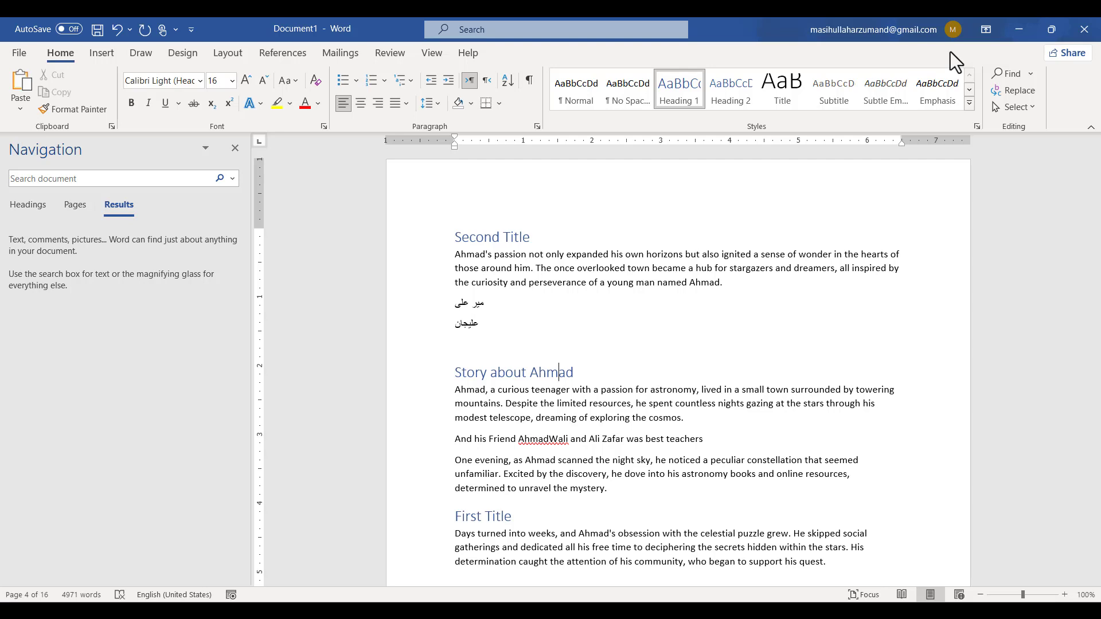
# Return to the start of the document on page 1 and close the Navigation pane.
pyautogui.hotkey('ctrl', 'h')
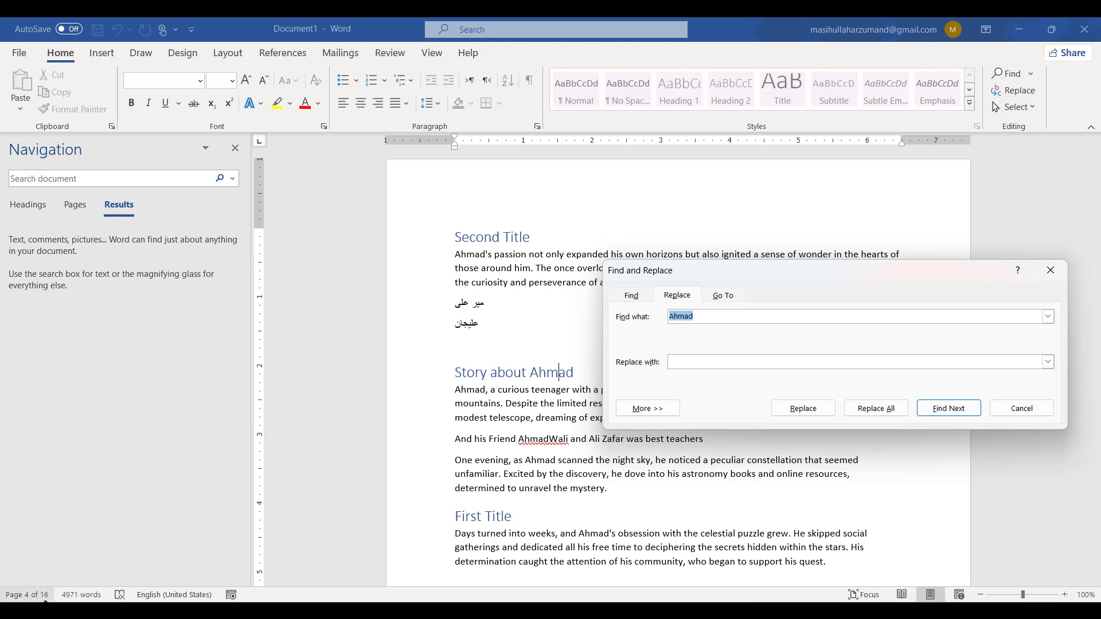
pyautogui.click(1005, 405)
pyautogui.scroll(10, 514, 307)
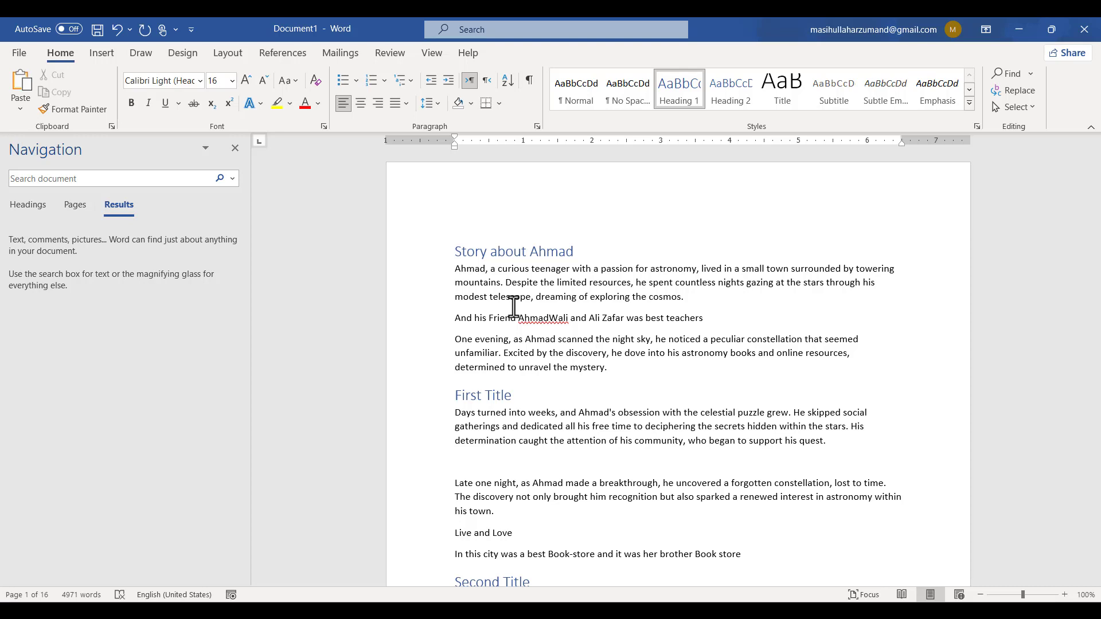
pyautogui.click(235, 148)
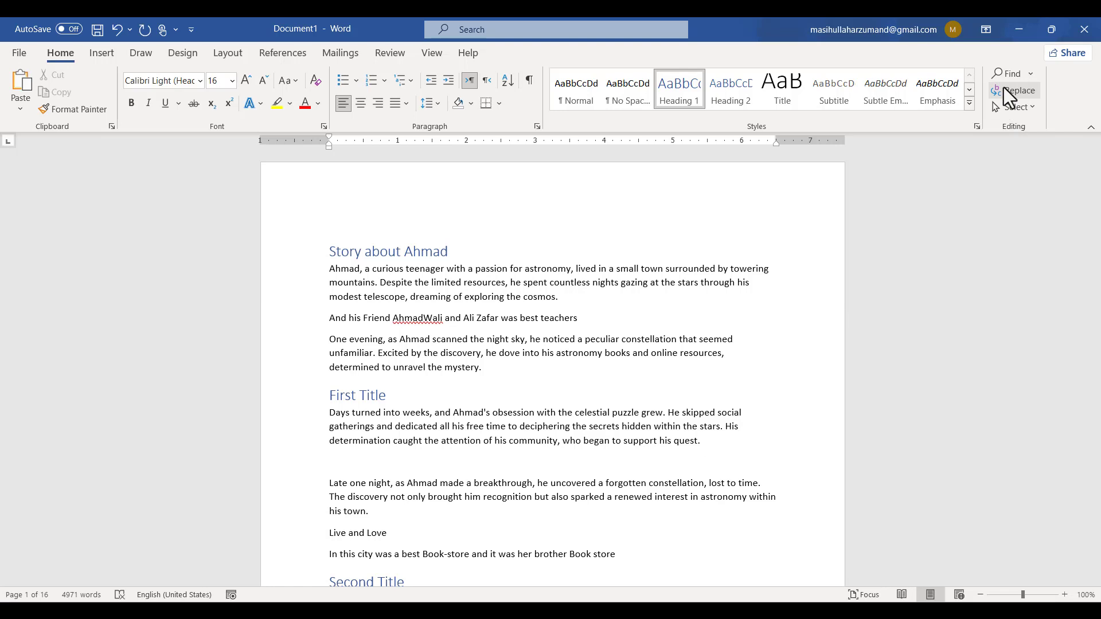
# Open Find and Replace, move the dialog off the text, and find the next occurrence of "Ahmad" with the Find options.
pyautogui.hotkey('ctrl', 'h')
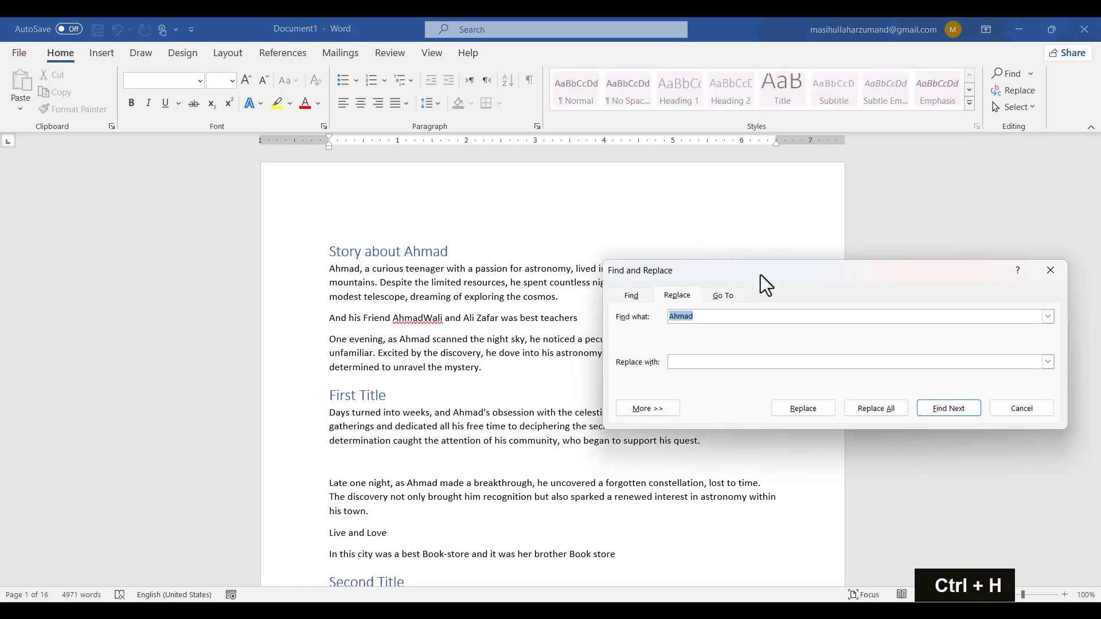
pyautogui.moveTo(759, 269); pyautogui.dragTo(641, 258)
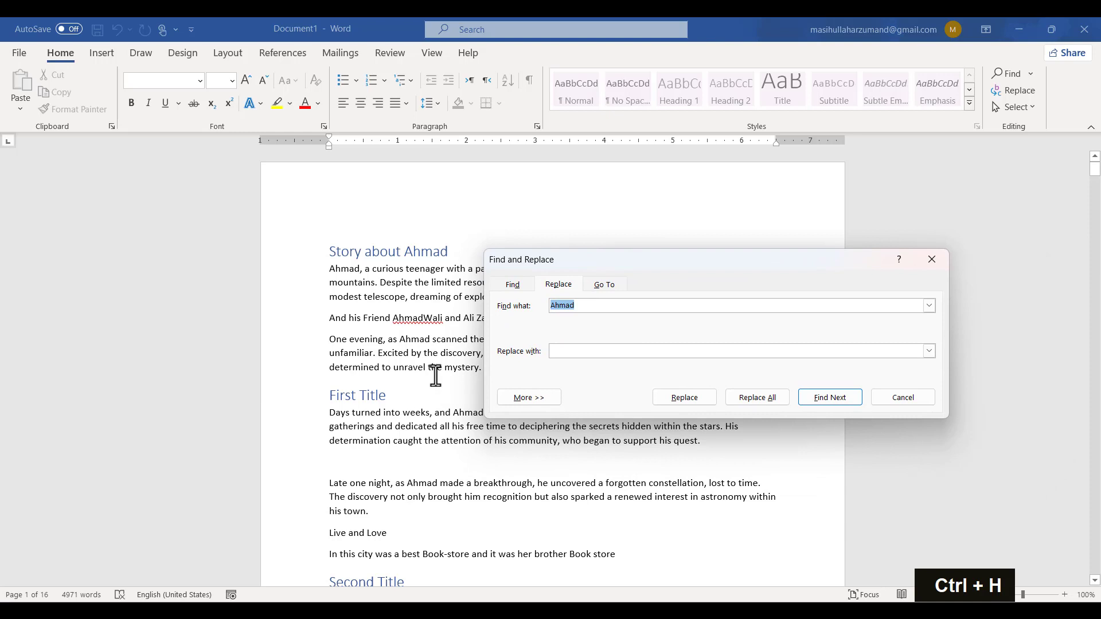
pyautogui.moveTo(593, 306); pyautogui.dragTo(393, 297)
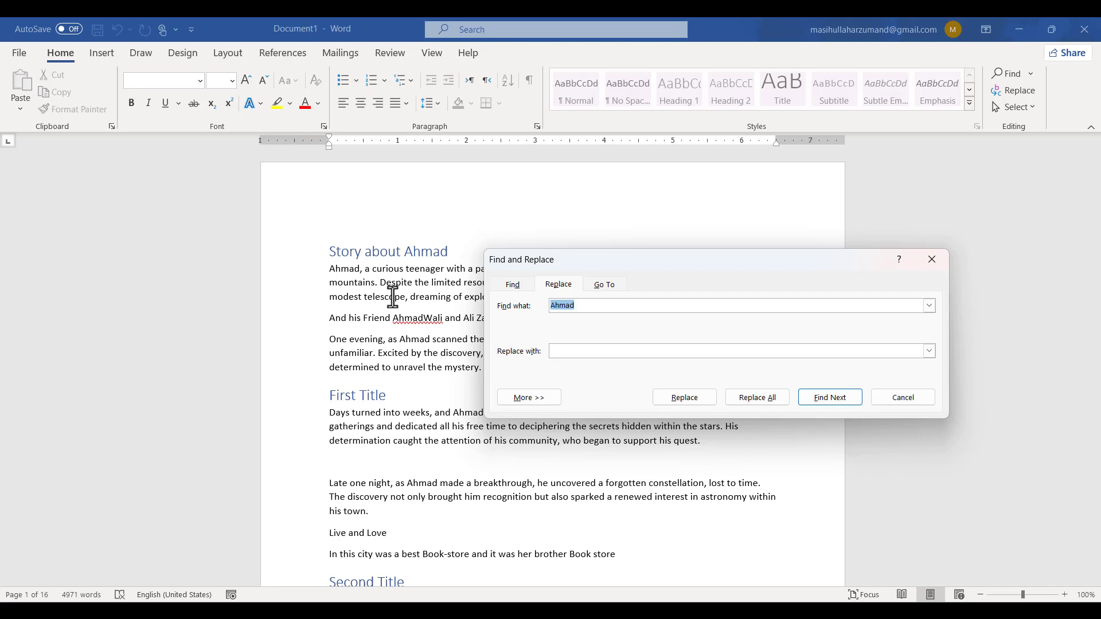
pyautogui.click(573, 357)
pyautogui.click(522, 285)
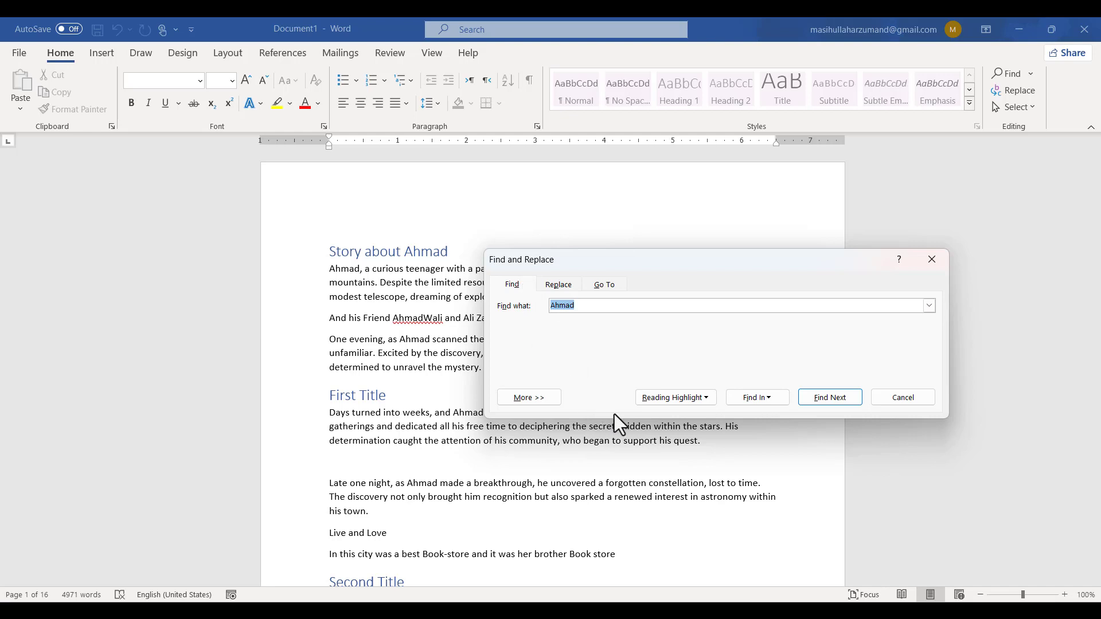
pyautogui.click(647, 305)
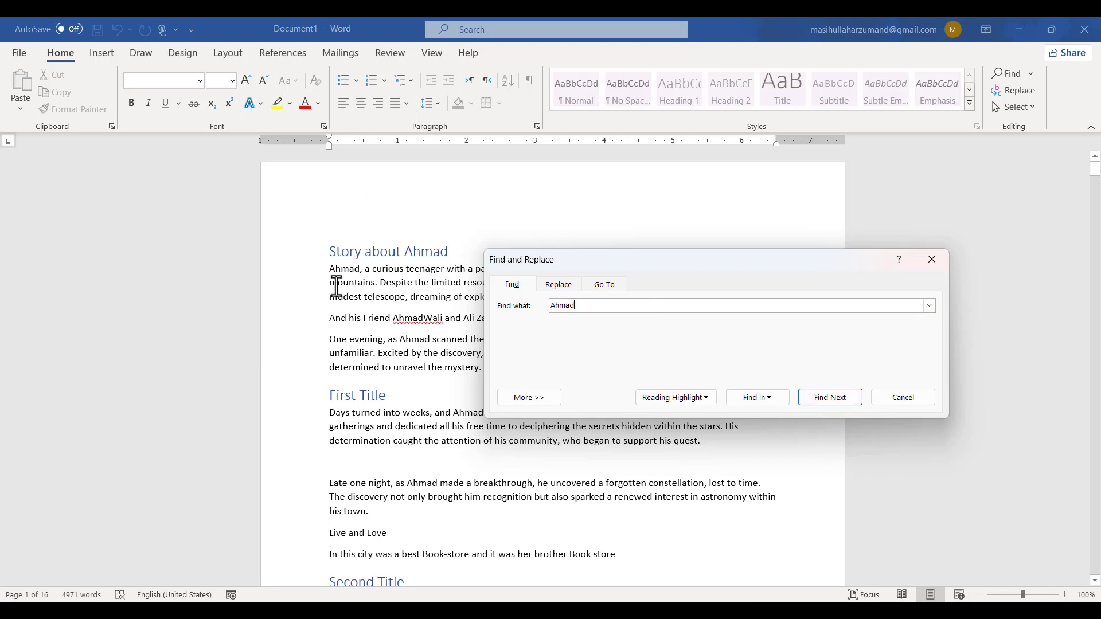
pyautogui.scroll(1, 337, 287)
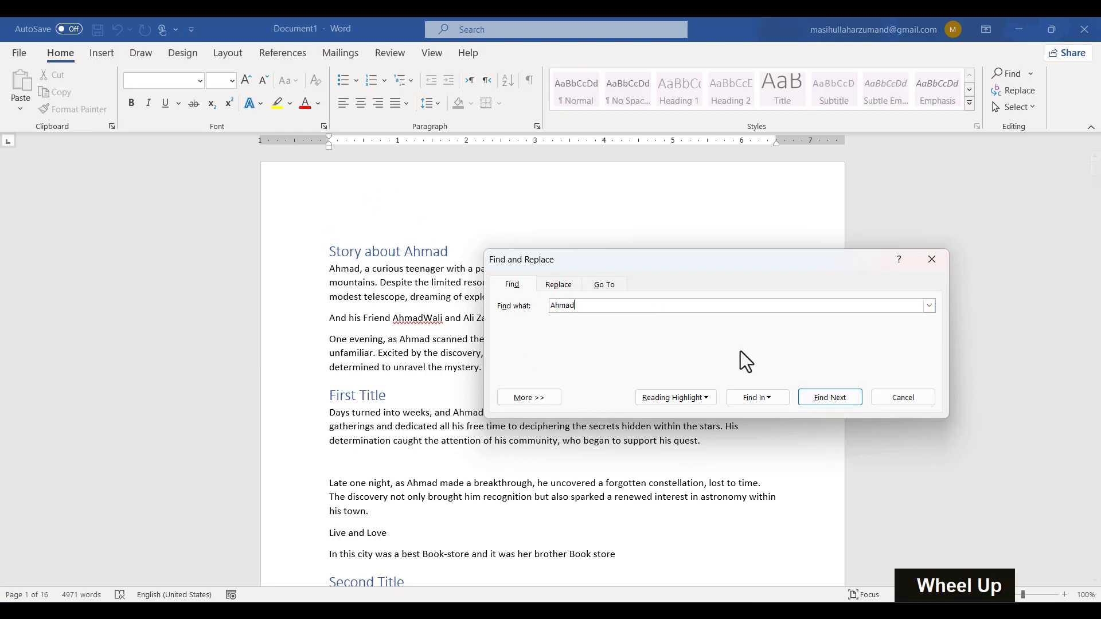
pyautogui.click(827, 400)
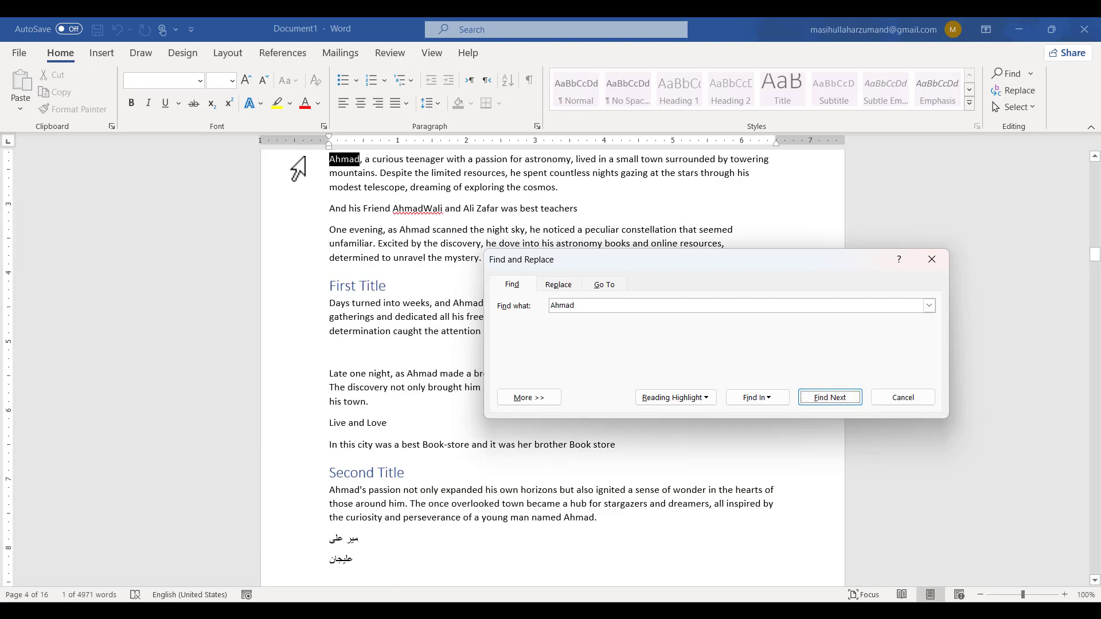
# Apply Reading Highlight to all occurrences of "Ahmad", close the dialog and look through the highlighted matches.
pyautogui.click(673, 404)
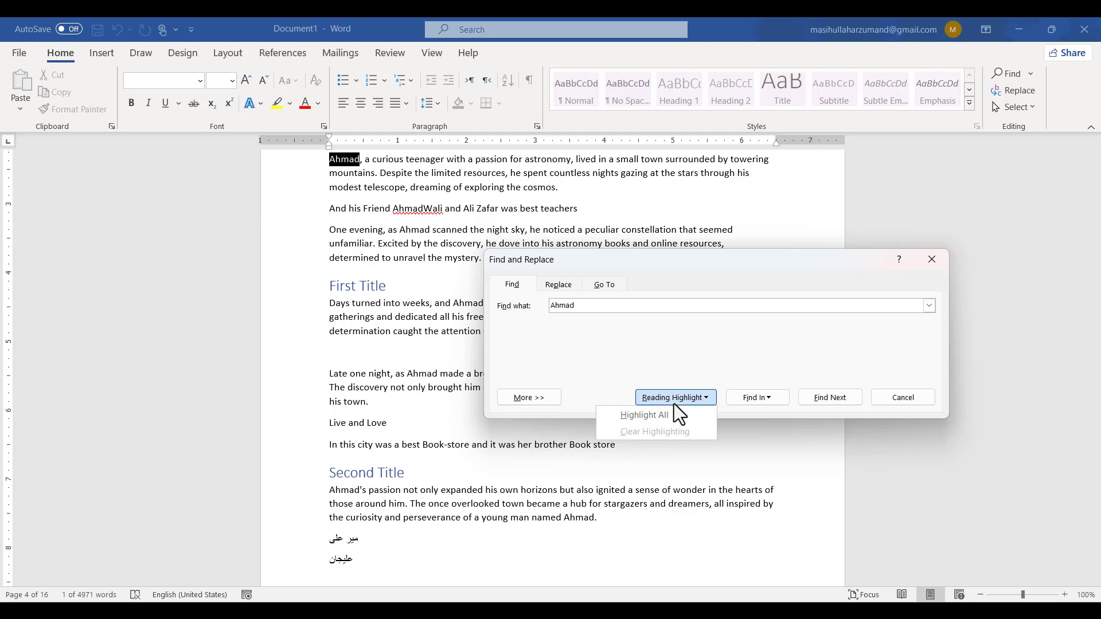
pyautogui.click(664, 416)
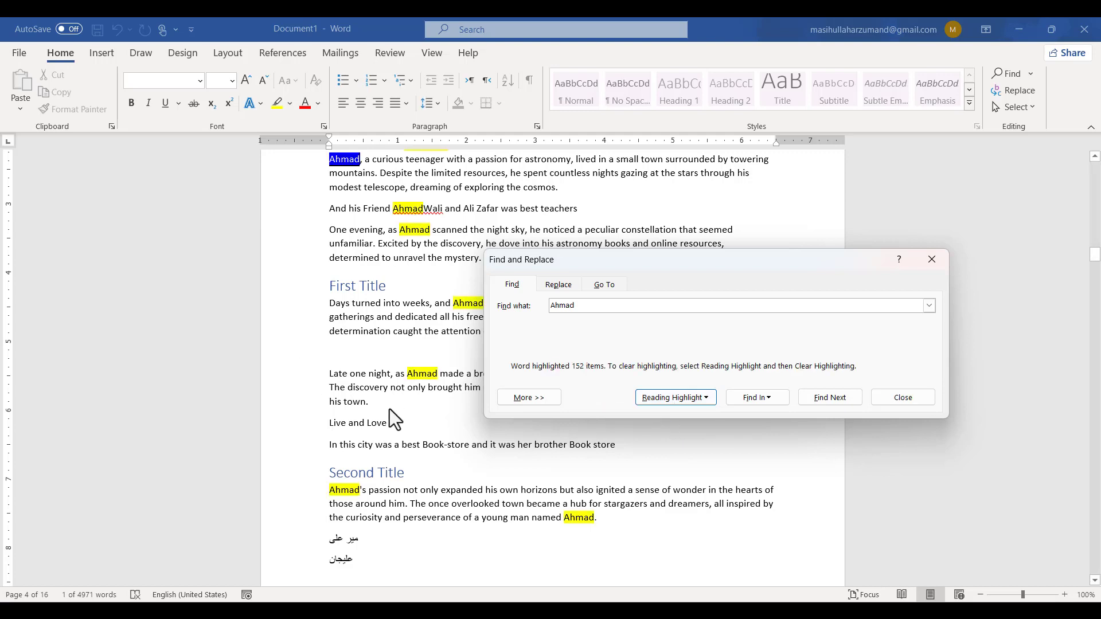
pyautogui.scroll(-3, 411, 496)
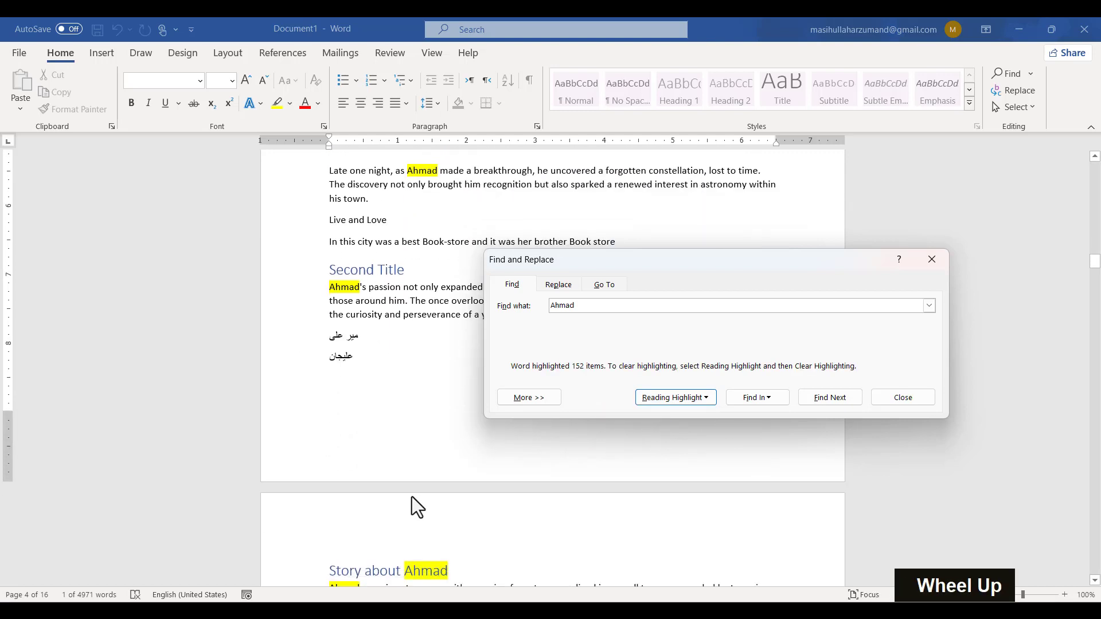
pyautogui.click(929, 260)
pyautogui.scroll(3, 619, 284)
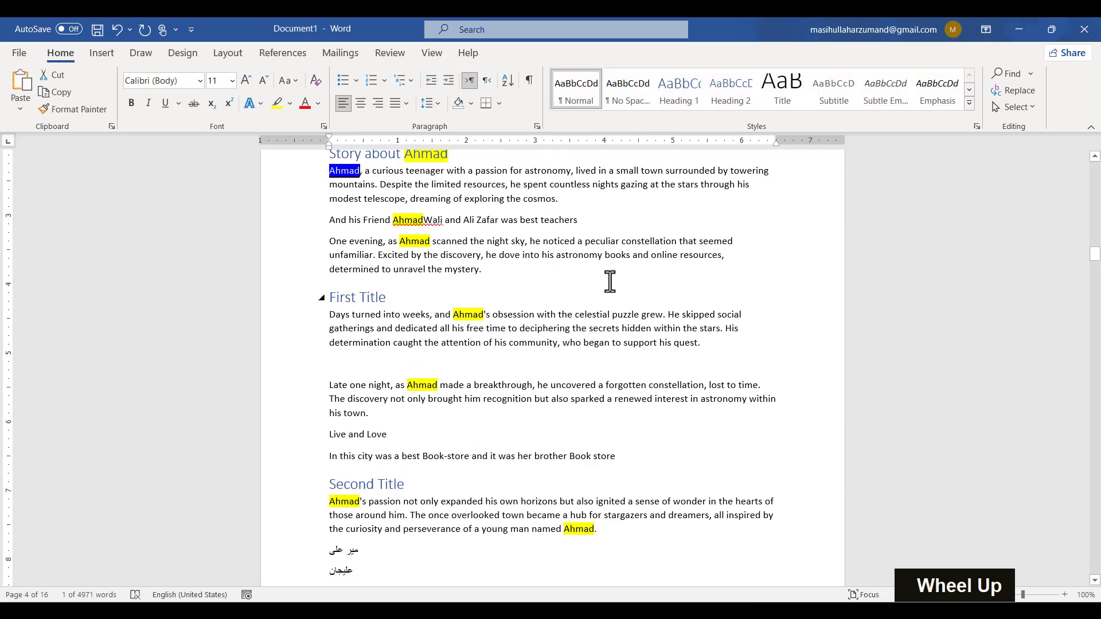
pyautogui.scroll(15, 534, 278)
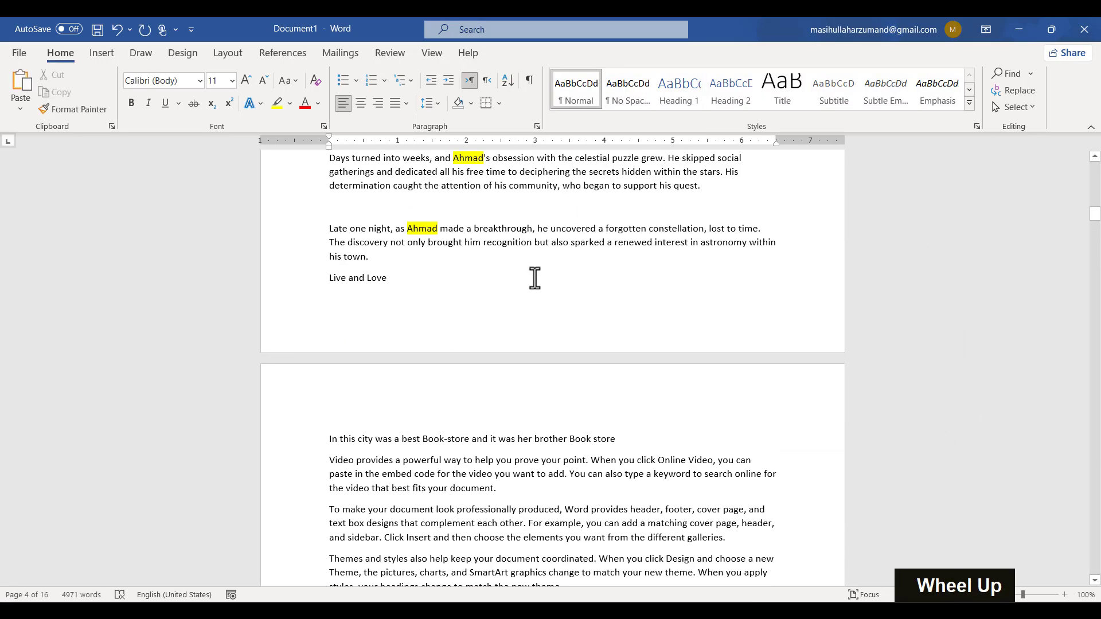
# Check the print preview through page 9 for the reading highlights and return to the document on page 4.
pyautogui.hotkey('ctrl', 'p')
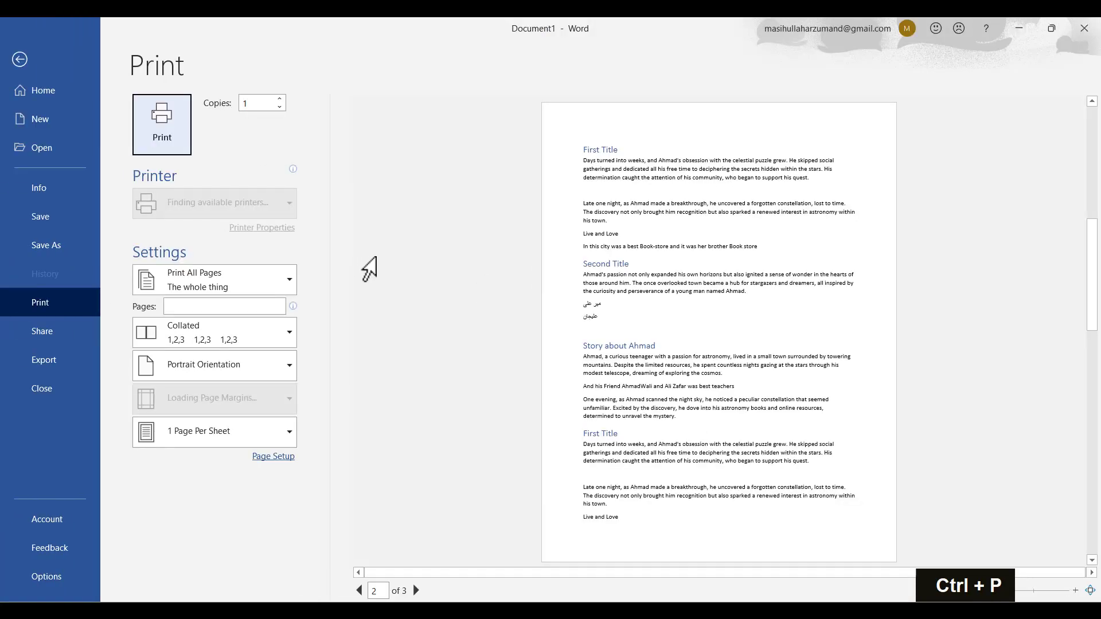
pyautogui.scroll(-2, 559, 453)
pyautogui.scroll(-5, 557, 444)
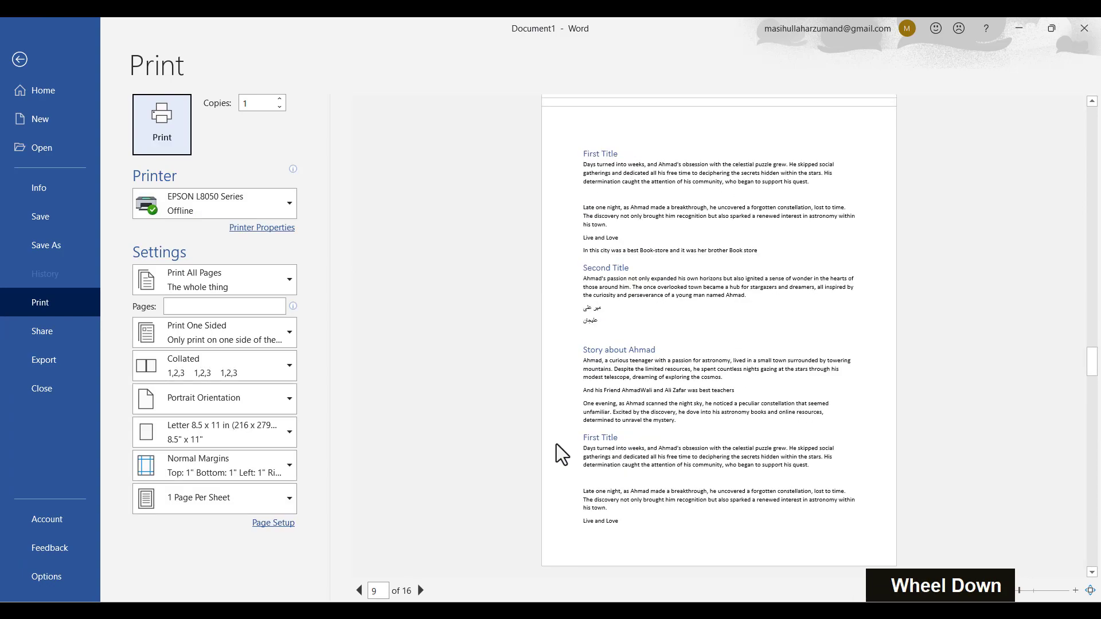
pyautogui.press('Escape')
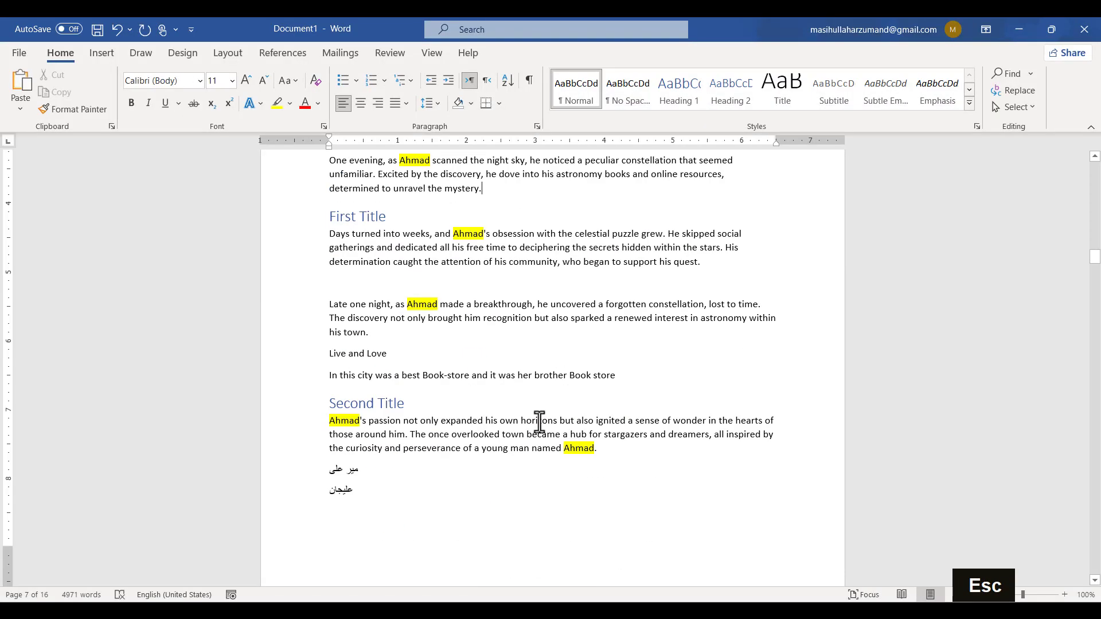
pyautogui.scroll(1, 538, 420)
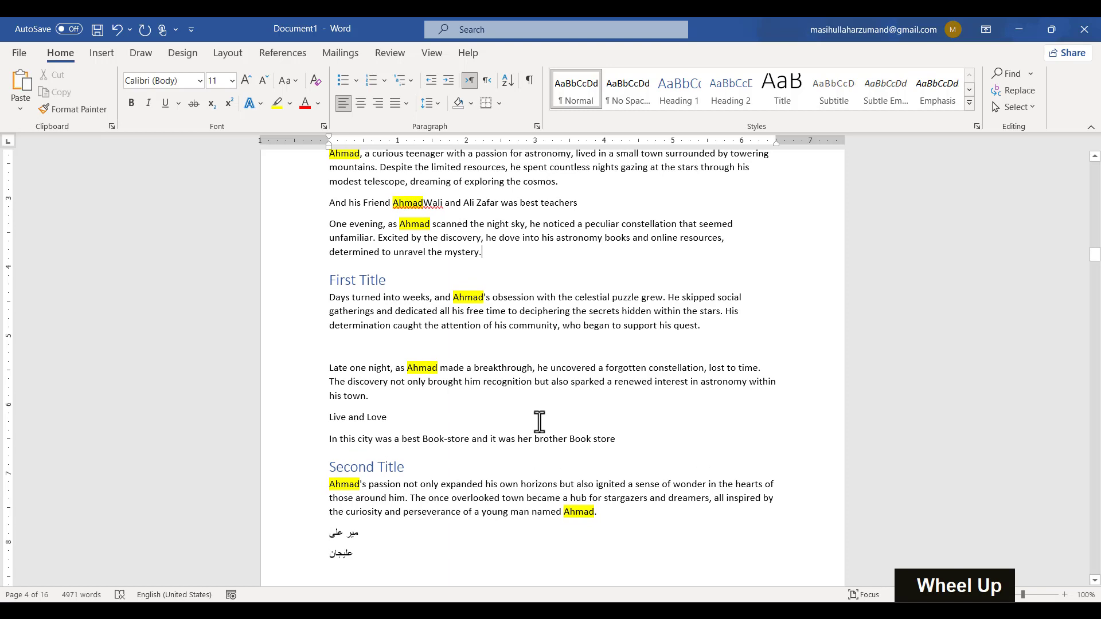
# Set up a replacement of "Ahmad" with "Ali" in Find and Replace.
pyautogui.click(1018, 90)
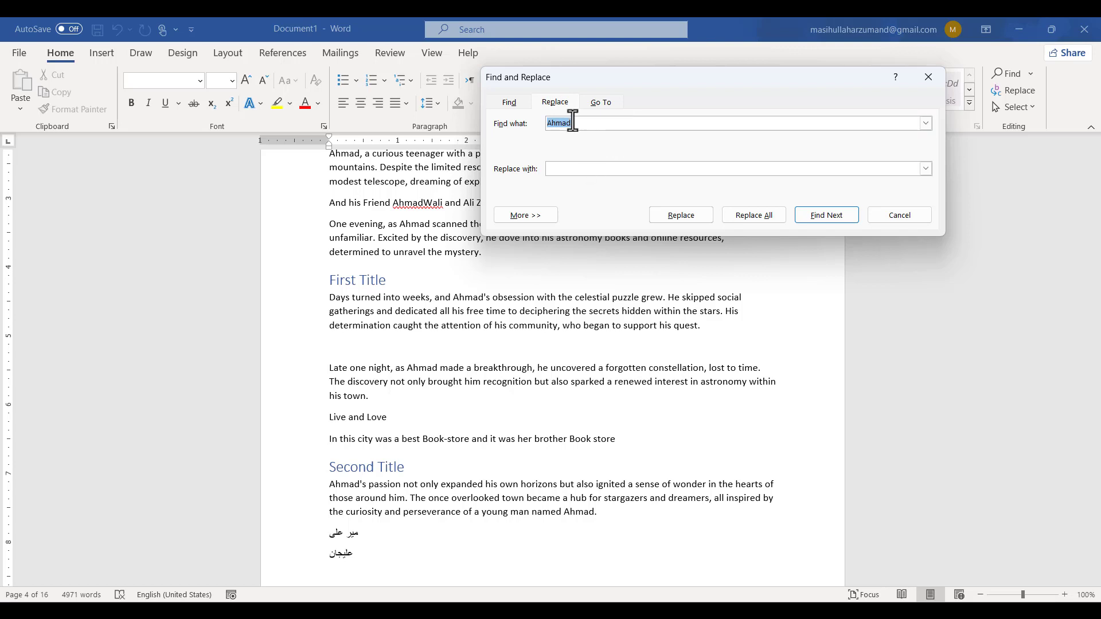
pyautogui.click(566, 175)
pyautogui.write('Ali')
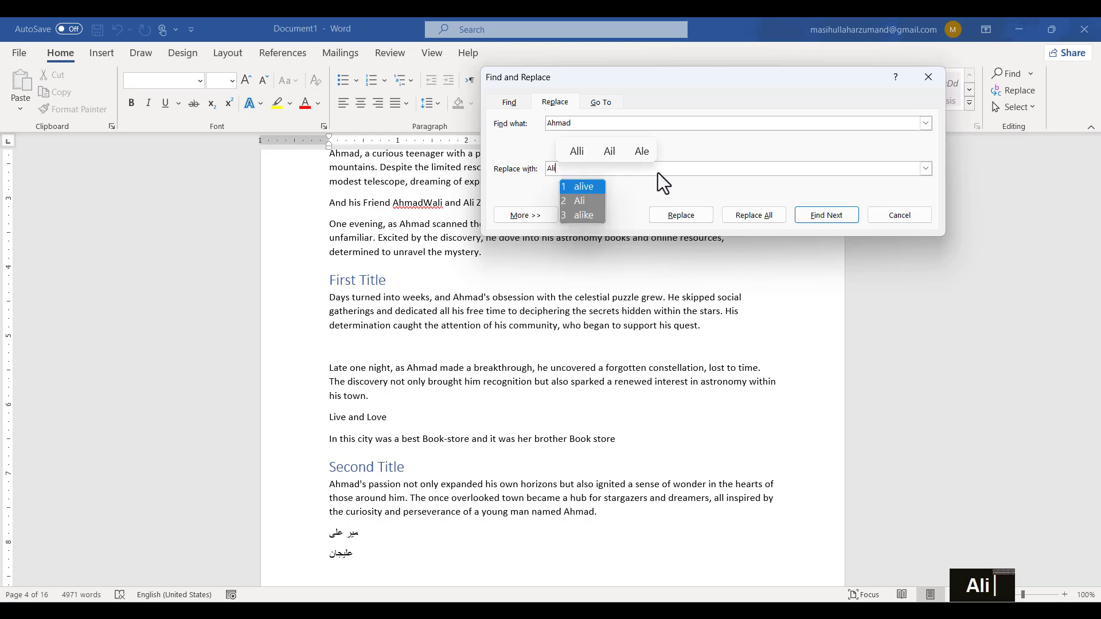
pyautogui.click(679, 173)
pyautogui.moveTo(679, 173); pyautogui.dragTo(413, 129)
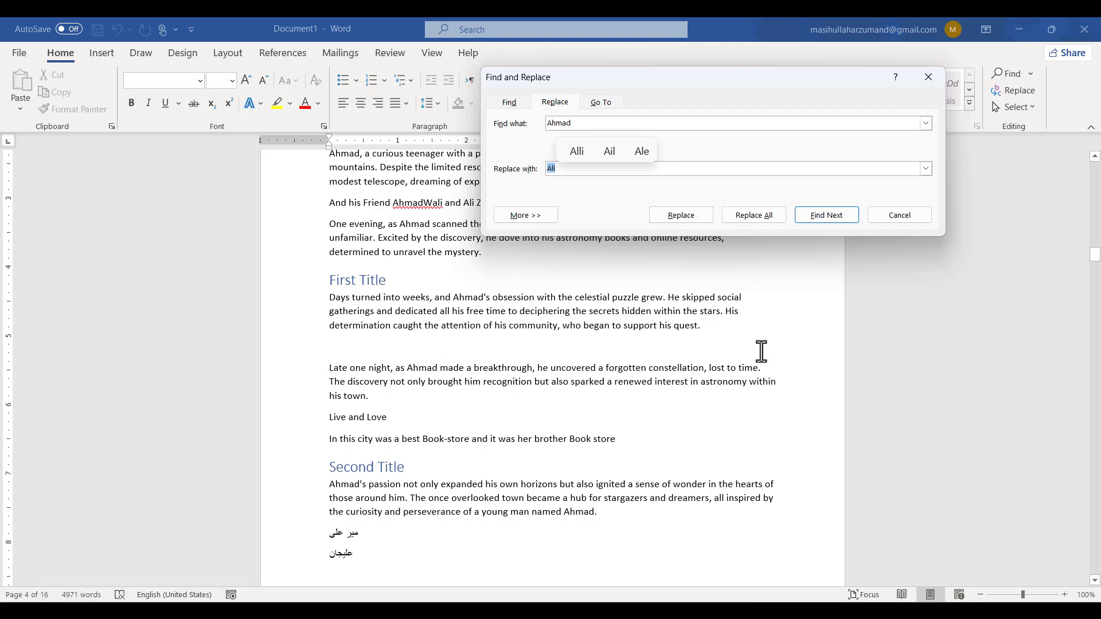
# Find the next "Ahmad" and replace that single occurrence, in the "Days turned into weeks" paragraph on page 4, with "Ali".
pyautogui.scroll(5, 761, 352)
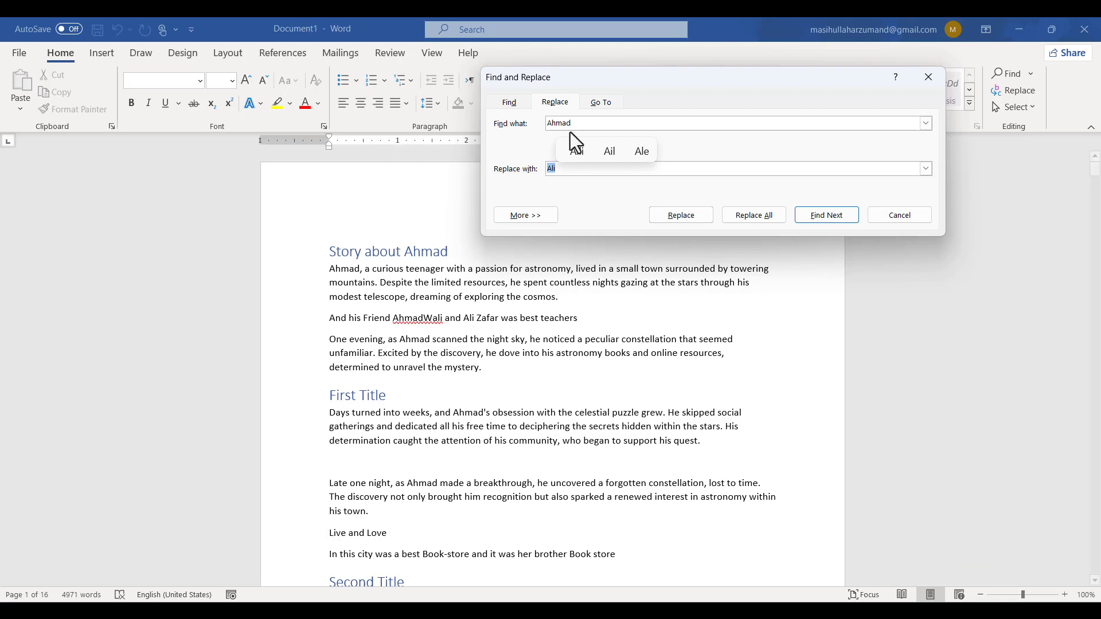
pyautogui.click(817, 223)
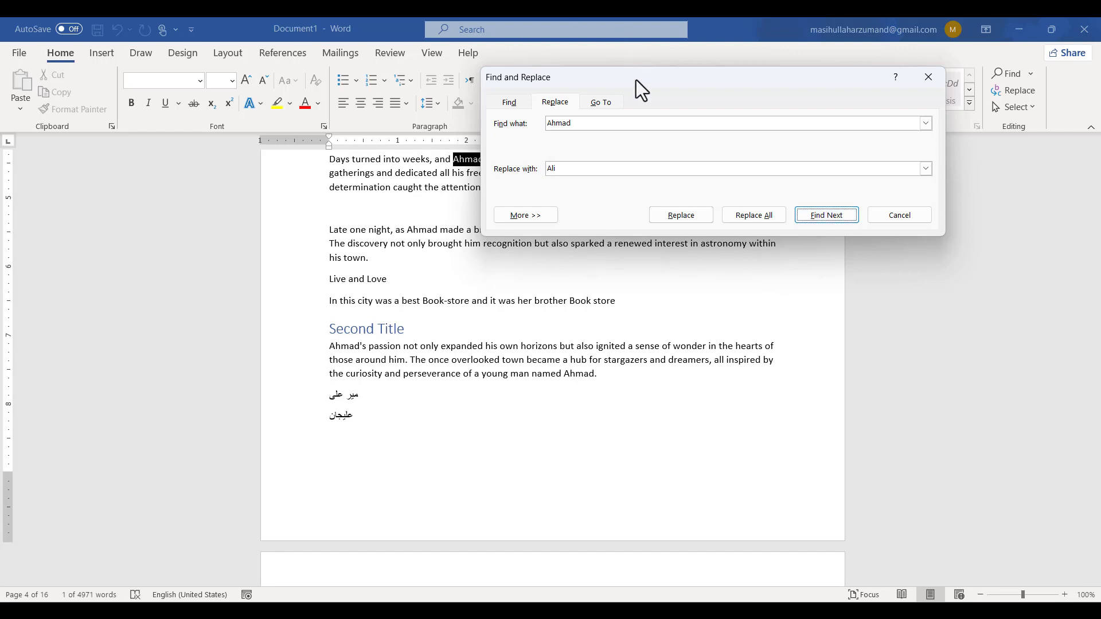
pyautogui.moveTo(635, 81); pyautogui.dragTo(749, 91)
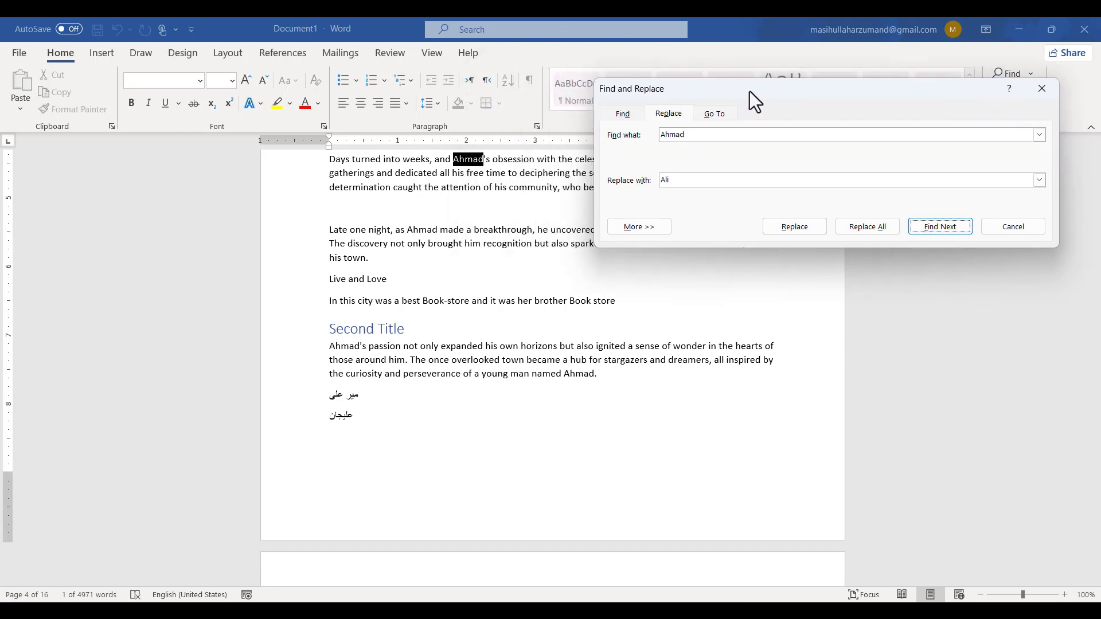
pyautogui.click(802, 228)
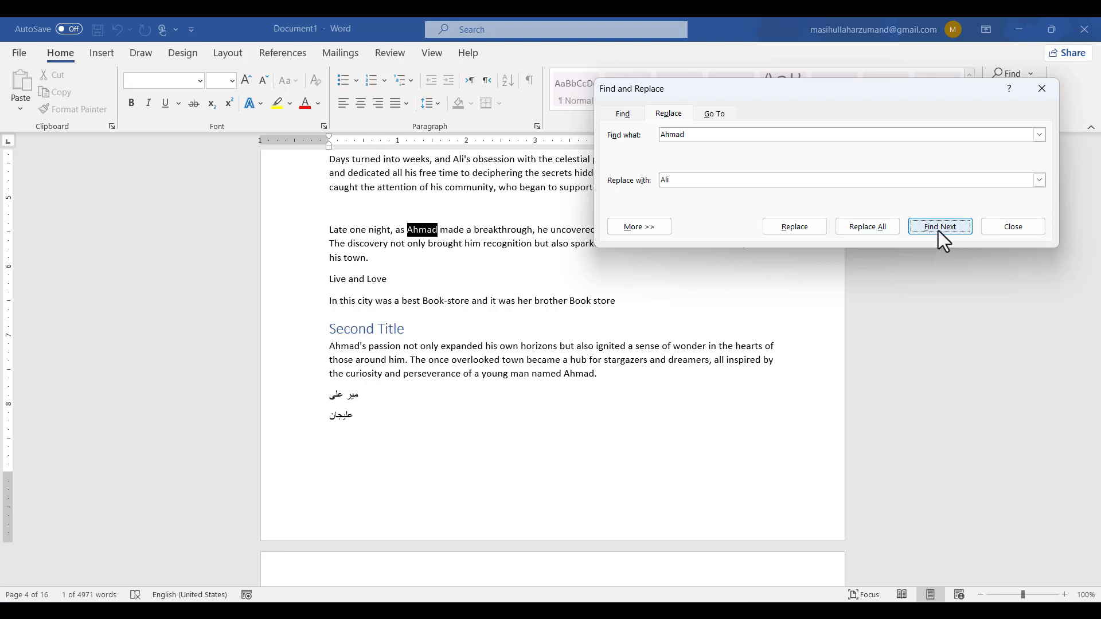
# Replace the "Ahmad" occurrences one by one with "Ali", from the "Late one night" paragraph on page 4 through "AhmadWali" on page 5.
pyautogui.click(817, 226)
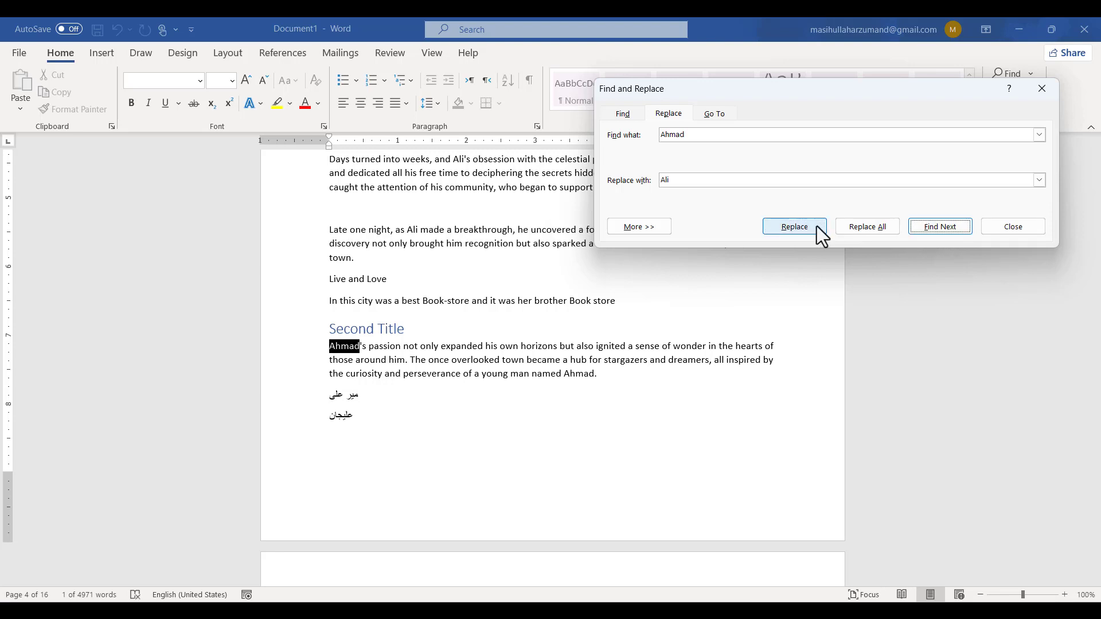
pyautogui.click(817, 226)
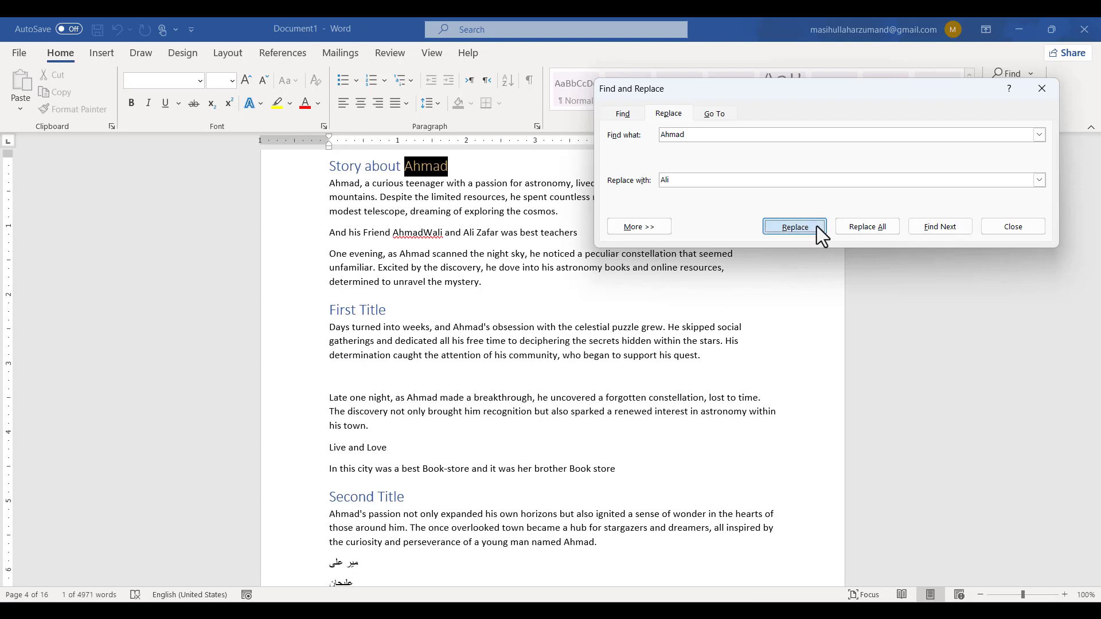
pyautogui.click(817, 226)
pyautogui.click(817, 226)
pyautogui.click(816, 226)
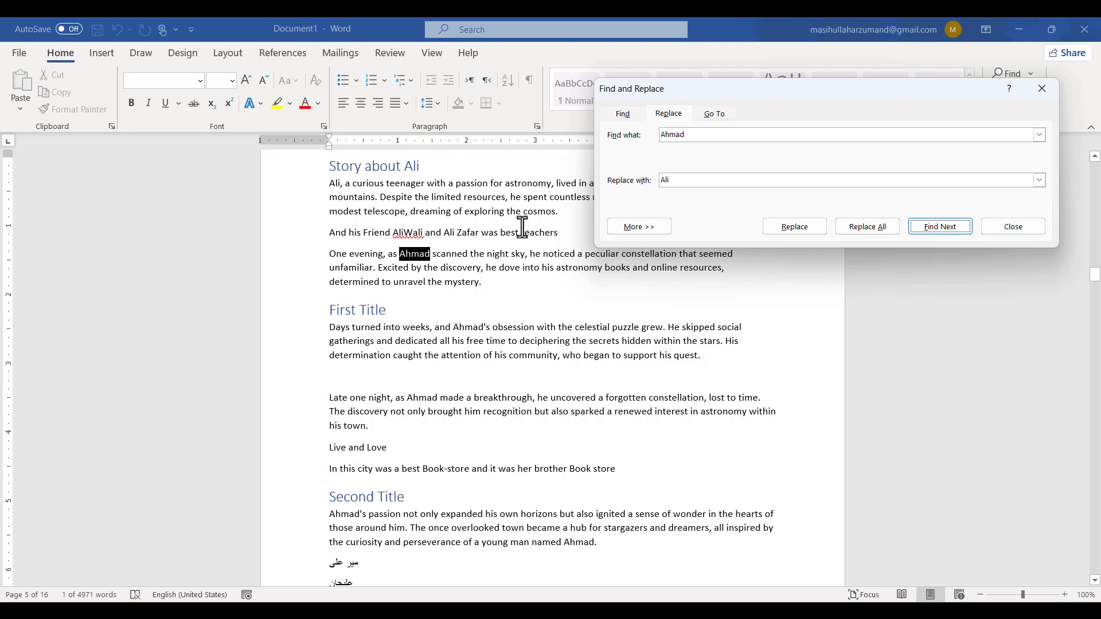
# Expand the search options, replace all remaining "Ahmad" occurrences with "Ali" and look over the replaced text.
pyautogui.click(652, 228)
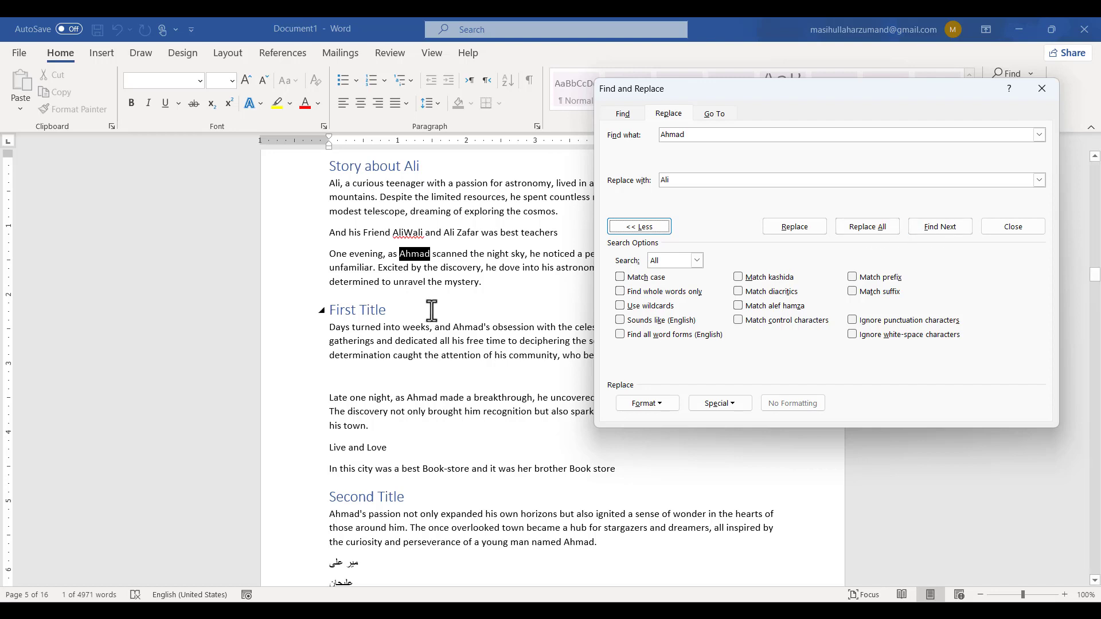
pyautogui.click(882, 221)
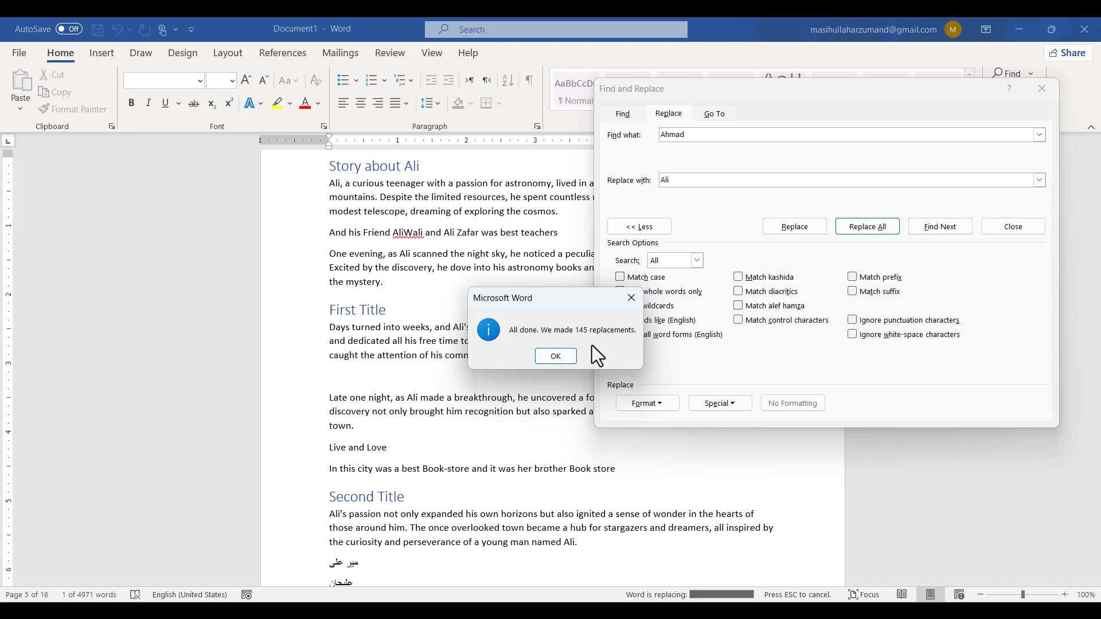
pyautogui.click(549, 357)
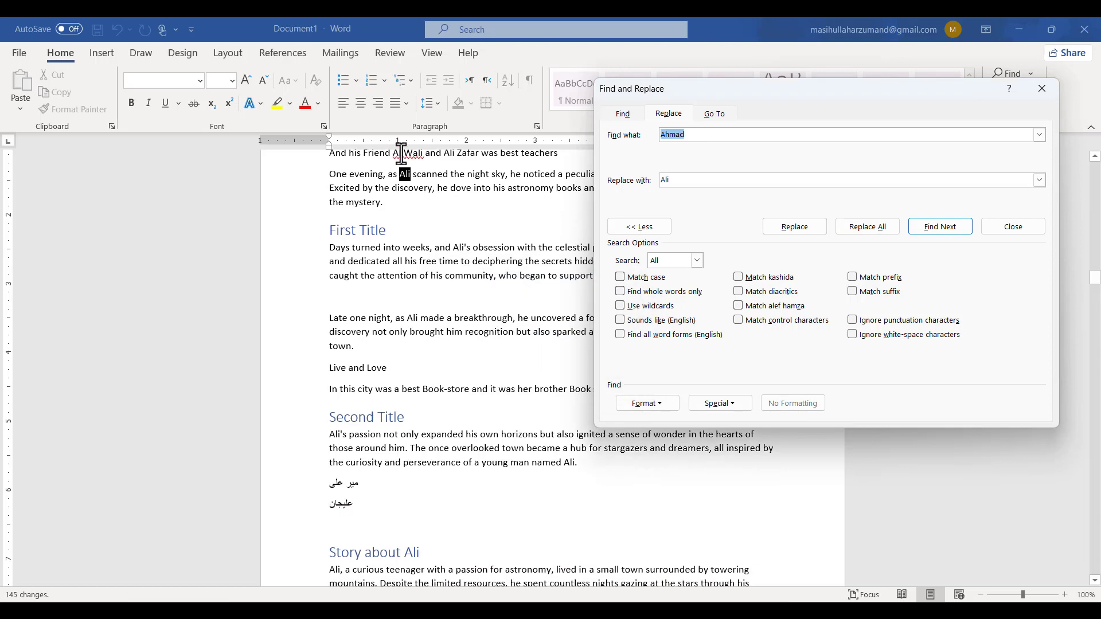
pyautogui.scroll(3, 402, 154)
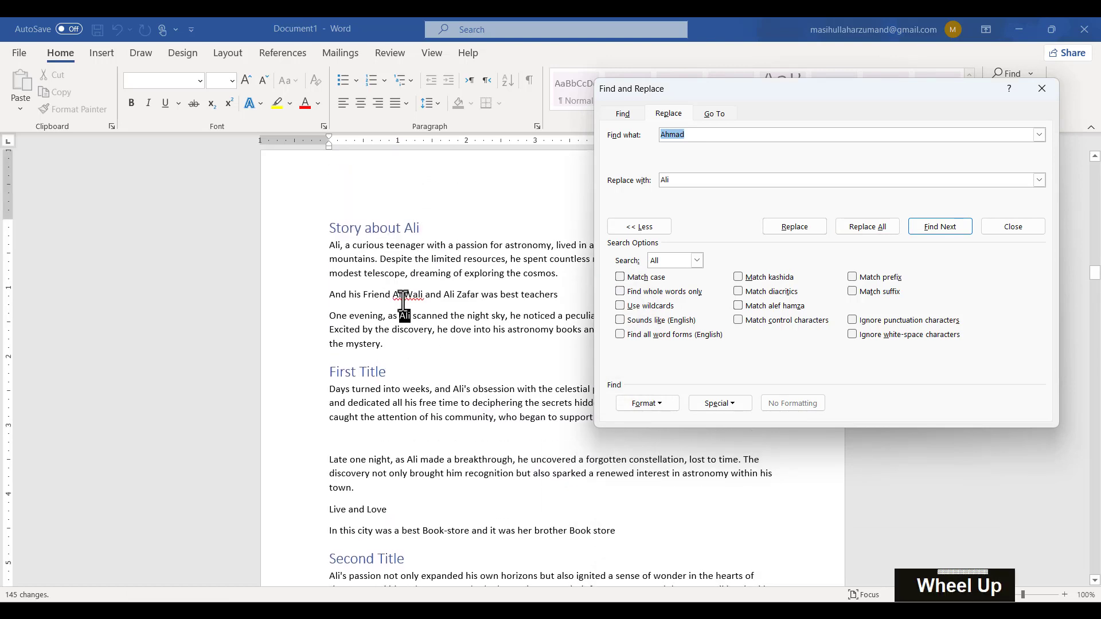
# Close Document1 without saving and dismiss Find and Replace in the "Story about Ahmad" document.
pyautogui.click(1084, 29)
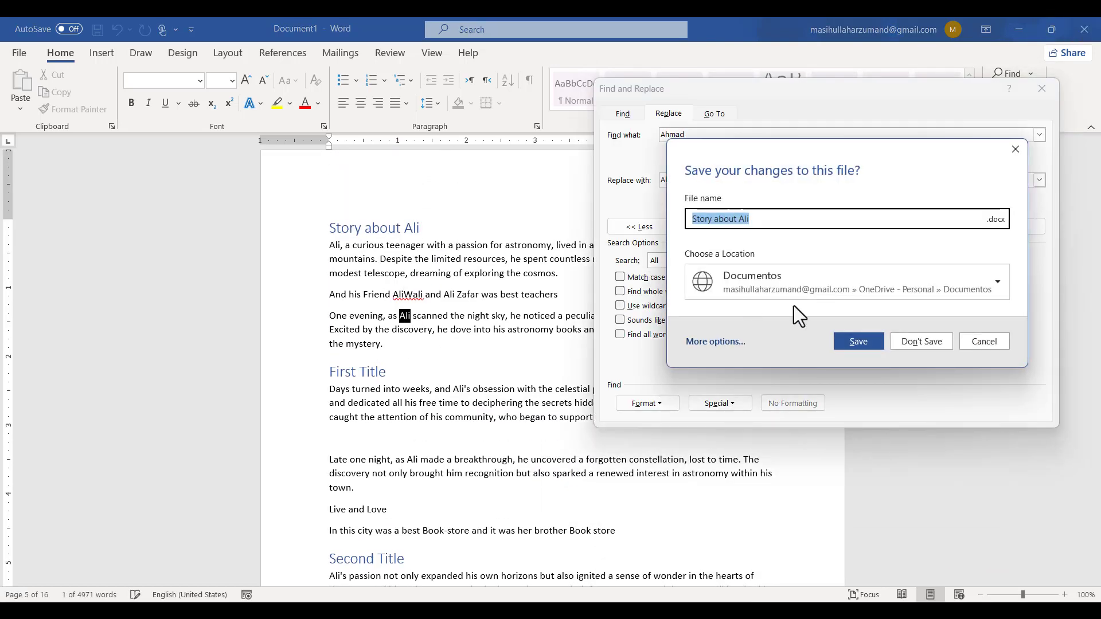
pyautogui.click(922, 342)
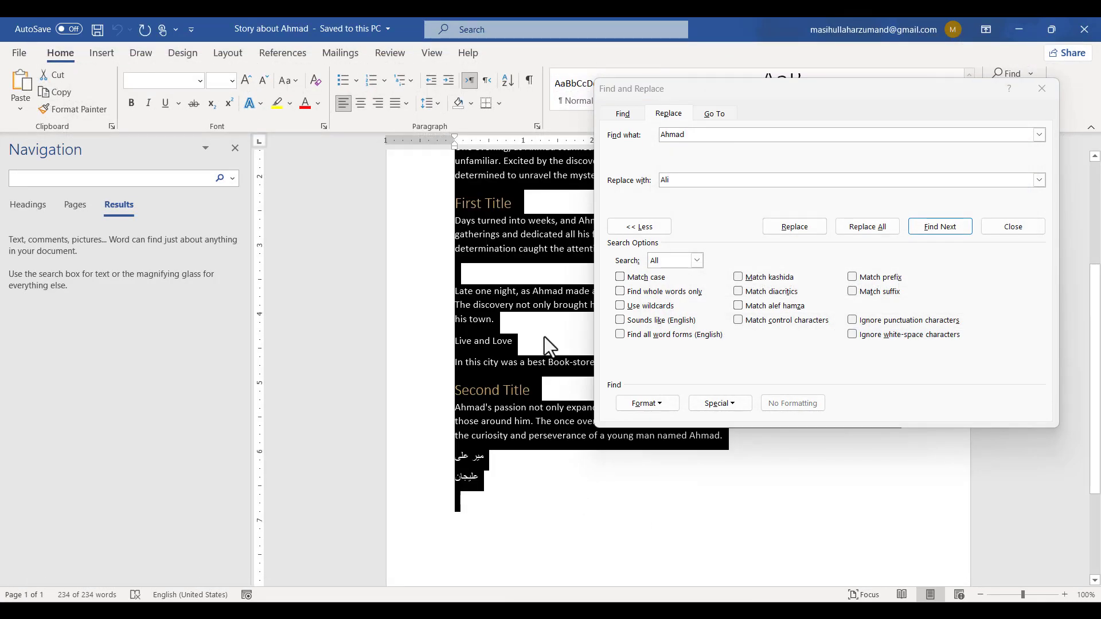
pyautogui.scroll(3, 545, 336)
pyautogui.click(1042, 89)
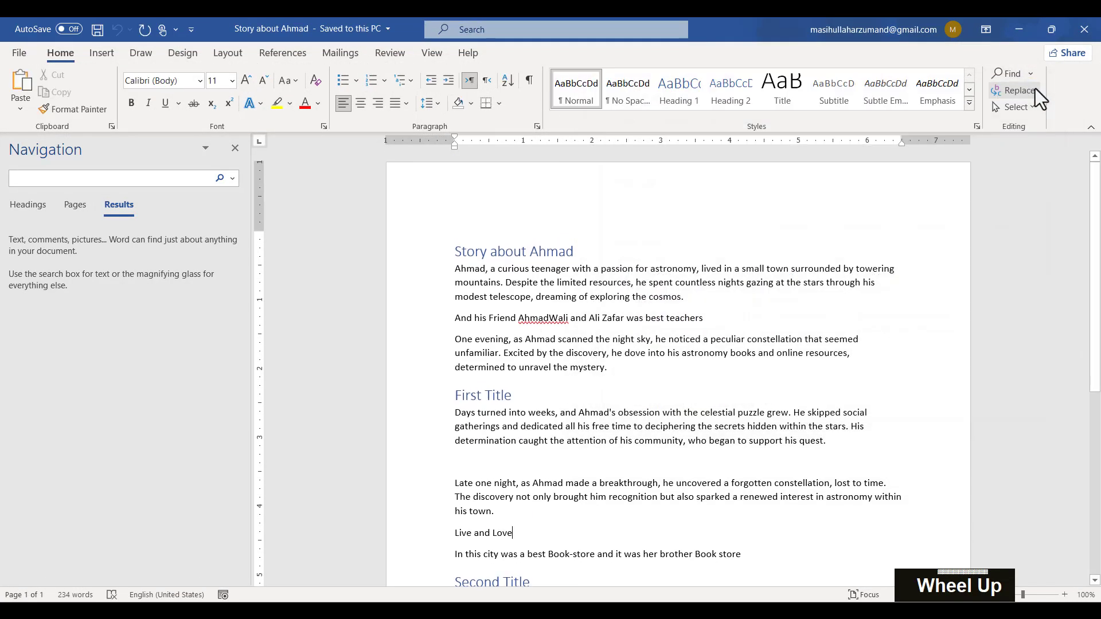
# Open Find and Replace with "Ahmad" to be replaced by "Ali" and move the dialog away from the text.
pyautogui.hotkey('ctrl', 'h')
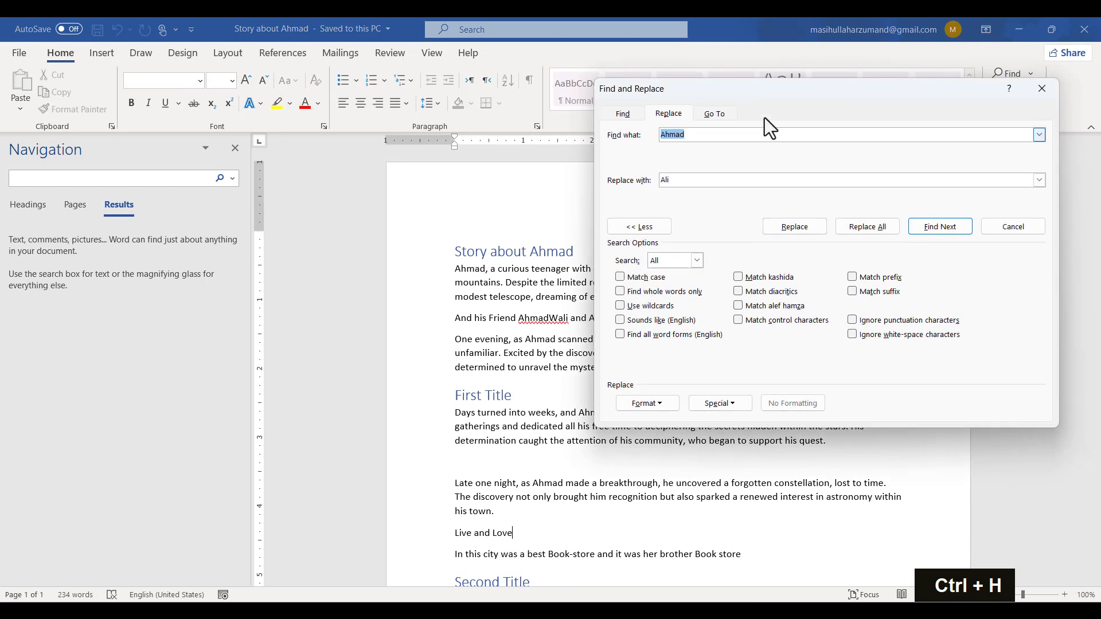
pyautogui.moveTo(733, 95); pyautogui.dragTo(743, 100)
pyautogui.click(703, 187)
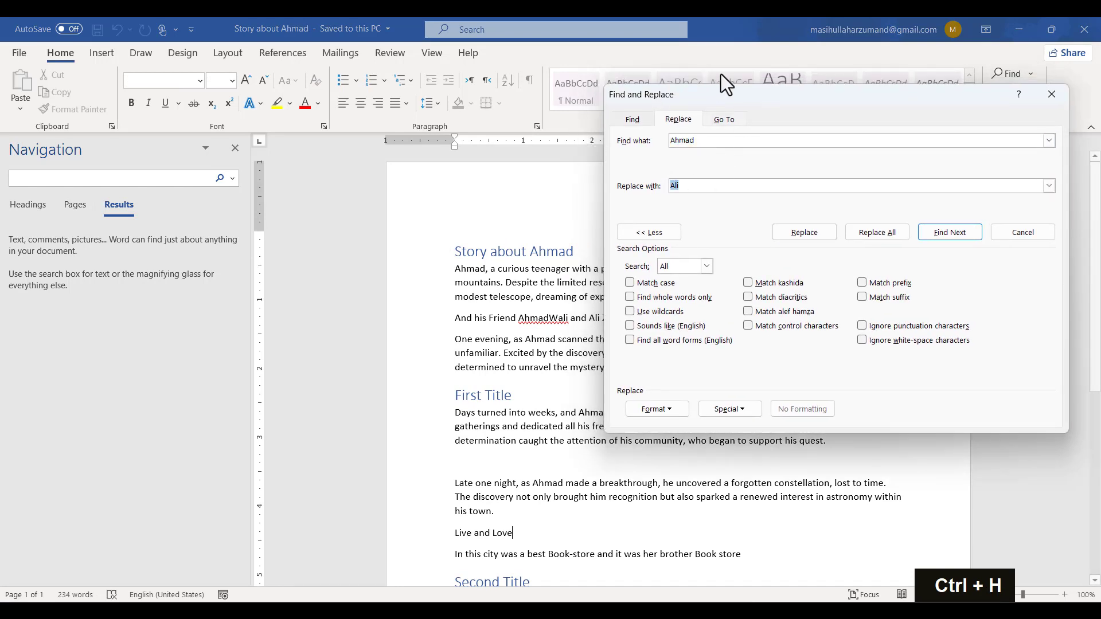
pyautogui.moveTo(732, 93); pyautogui.dragTo(754, 88)
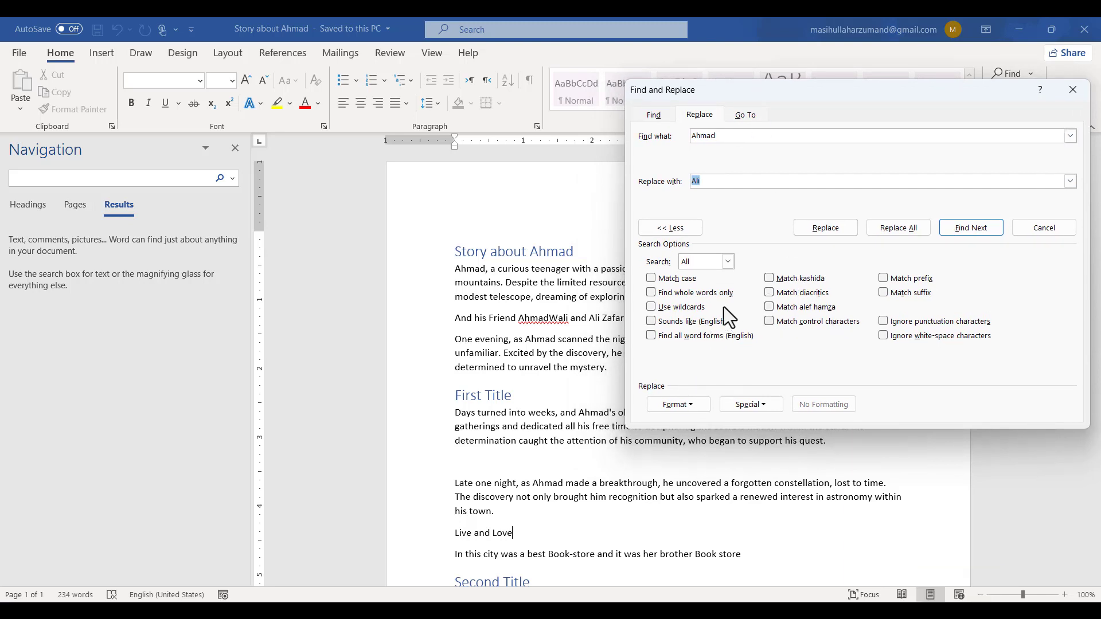
# Try the Up search direction and return it to All.
pyautogui.click(727, 262)
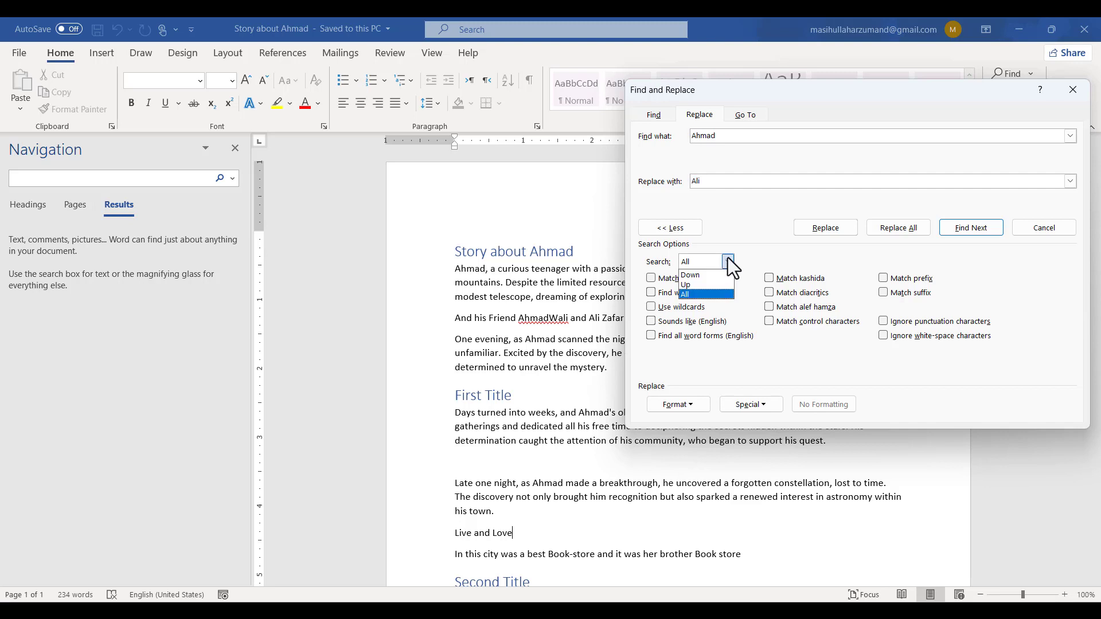
pyautogui.click(684, 285)
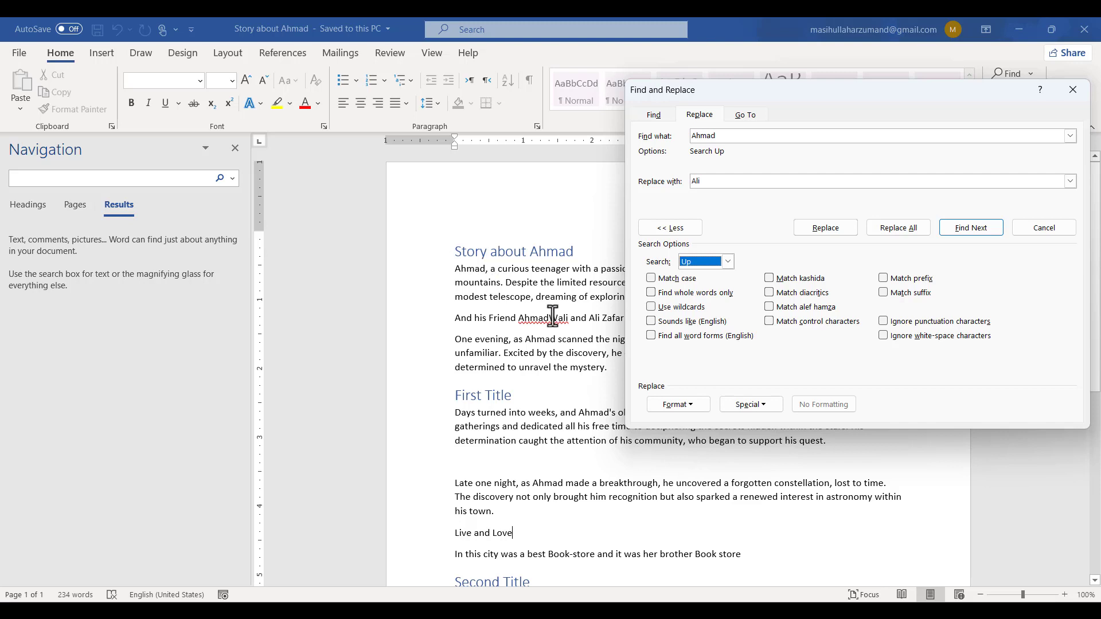
pyautogui.click(676, 256)
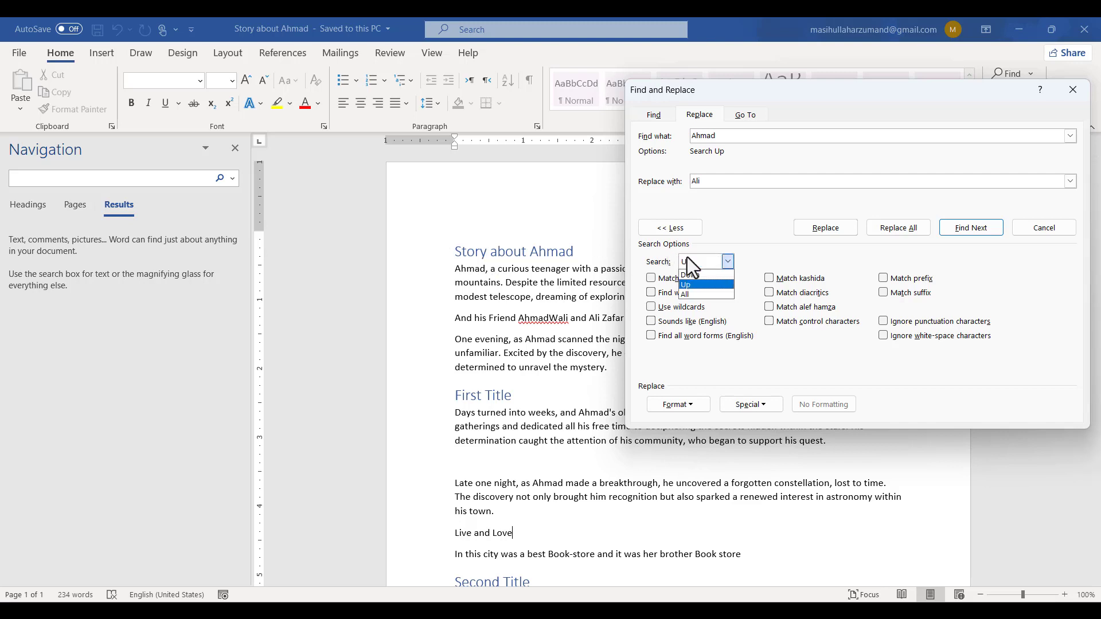
pyautogui.click(703, 293)
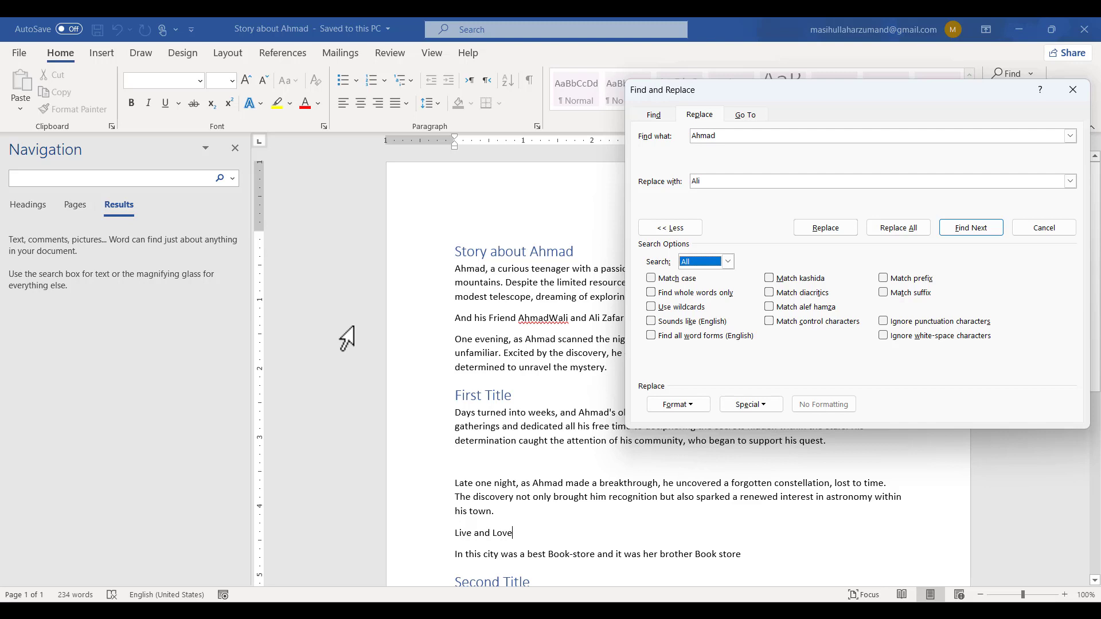
# Set the search direction to Up and find the nearest "Ahmad" above the "Live and Love" line.
pyautogui.click(704, 259)
pyautogui.click(712, 284)
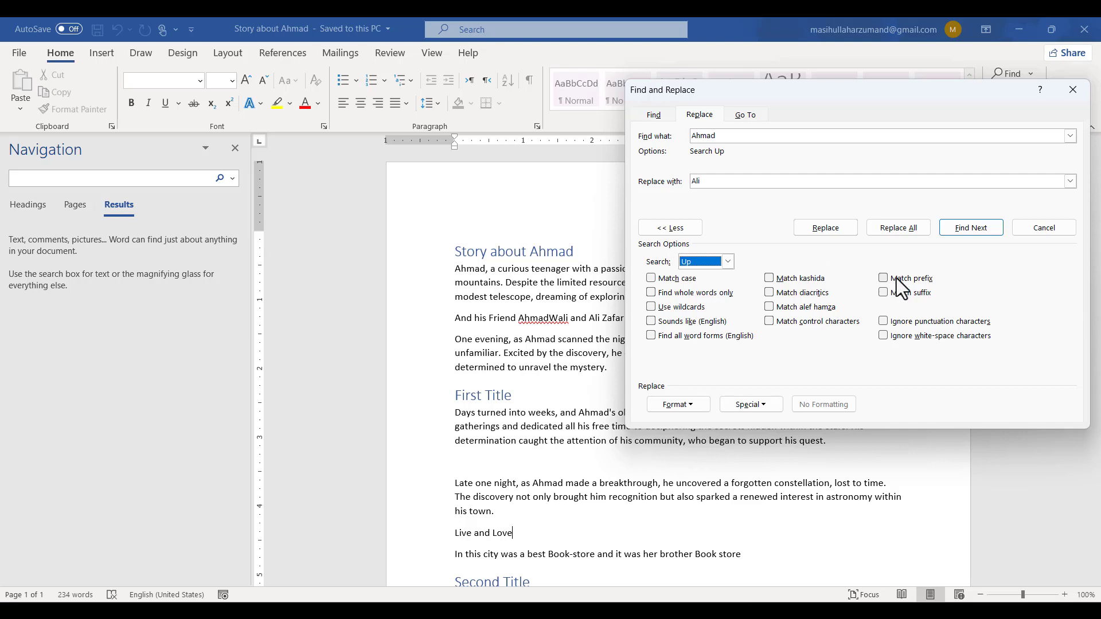
pyautogui.click(722, 132)
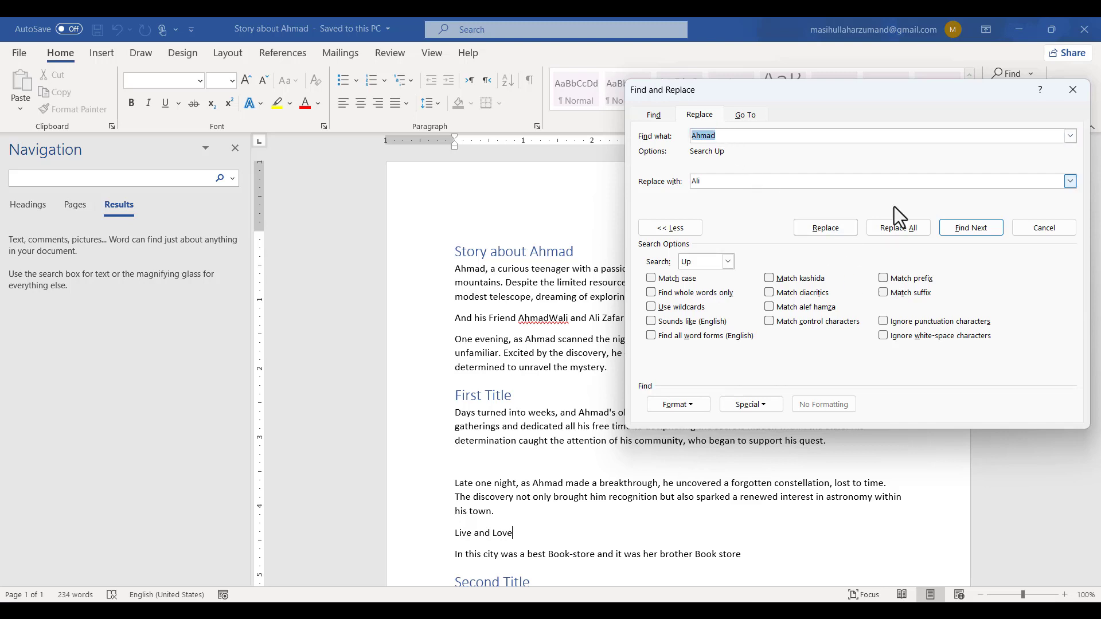
pyautogui.click(968, 229)
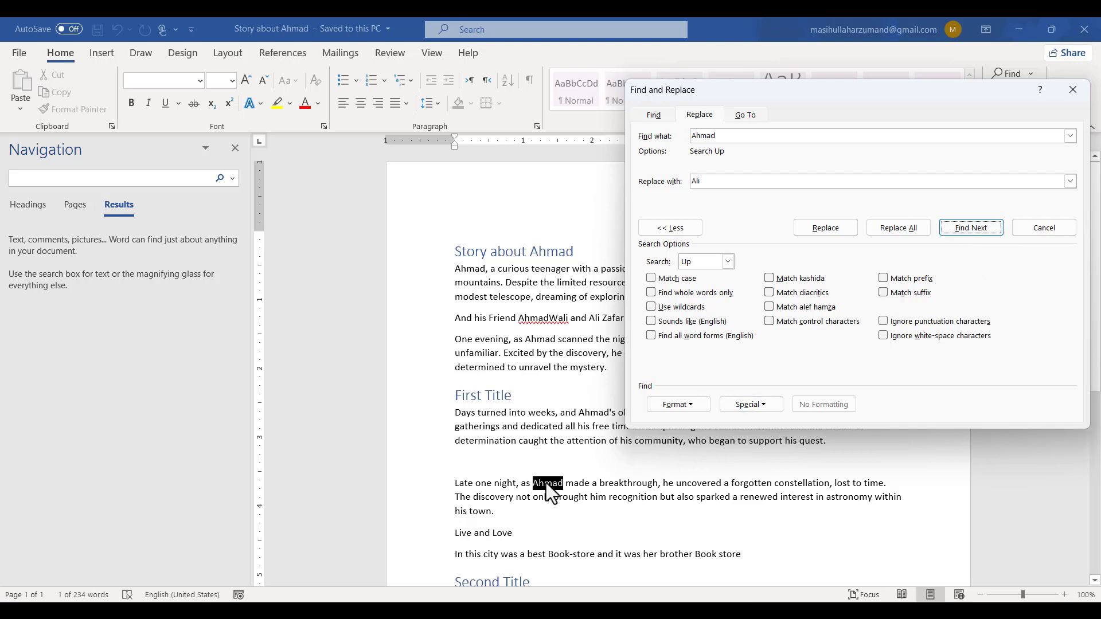
# Set the search direction to Down and find the next "Ahmad", under Second Title.
pyautogui.click(708, 264)
pyautogui.click(701, 275)
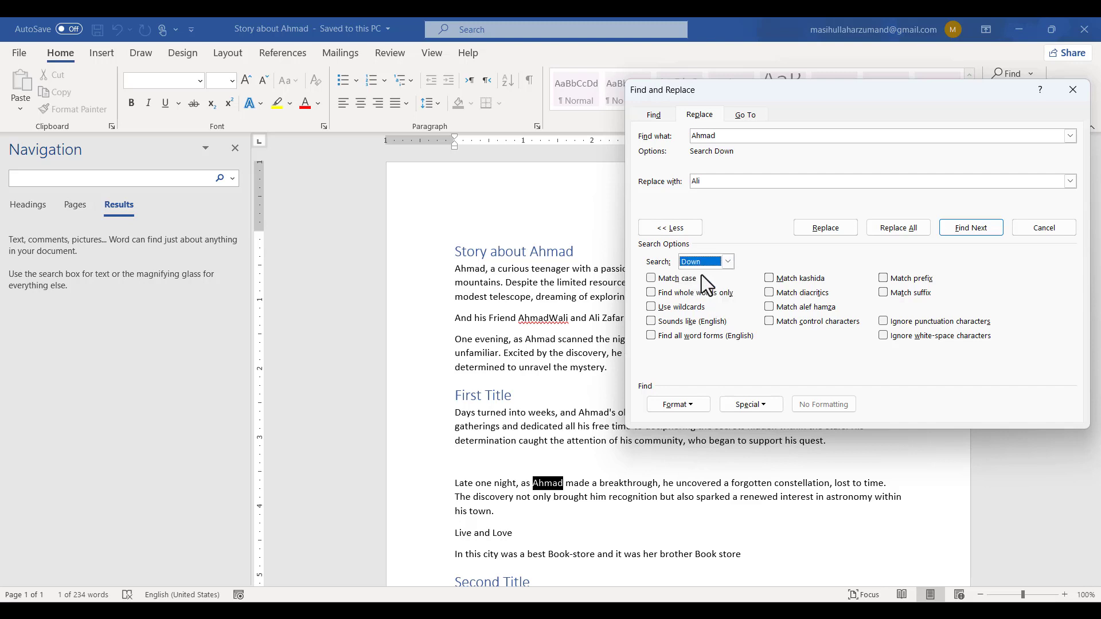
pyautogui.click(962, 234)
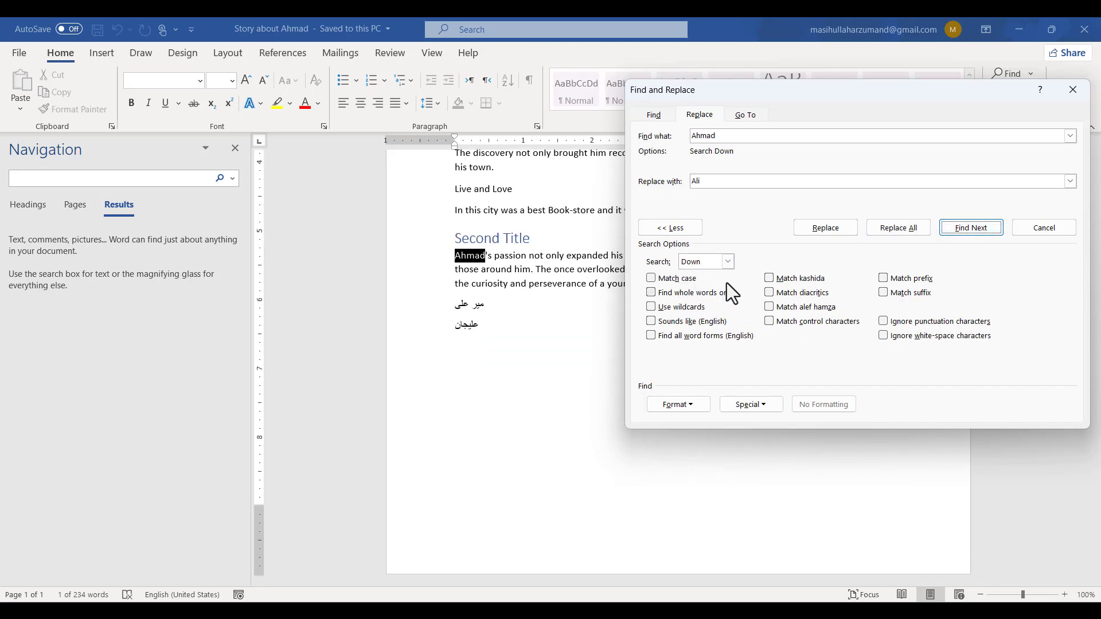
# Set the search direction to Up and step through the "Ahmad" matches back to the story's opening paragraph.
pyautogui.click(729, 262)
pyautogui.click(713, 284)
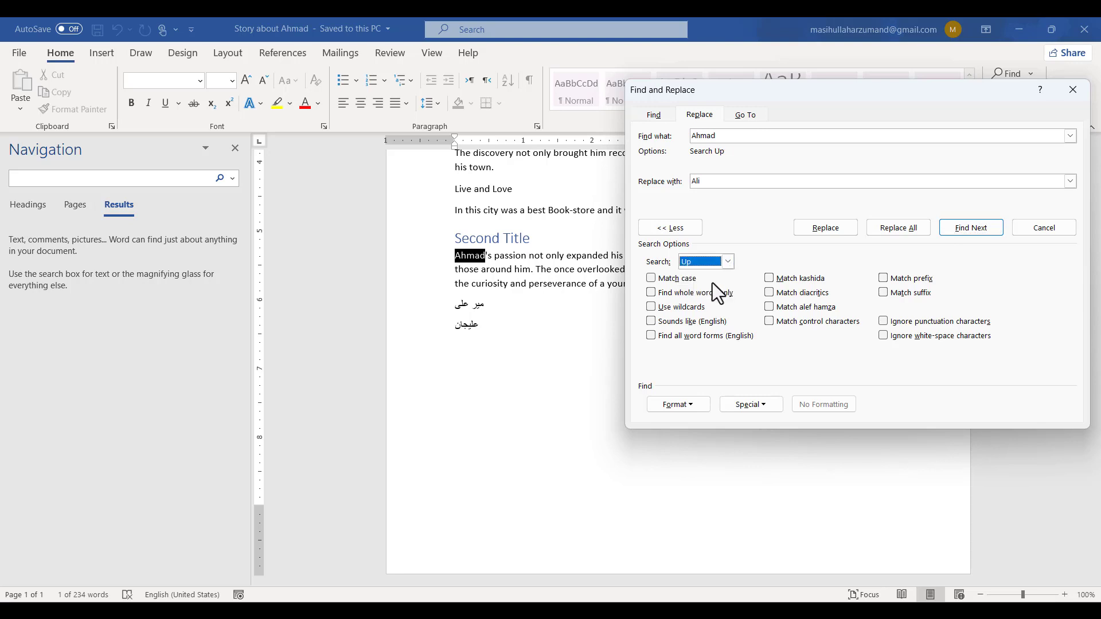
pyautogui.click(969, 230)
pyautogui.click(970, 230)
pyautogui.scroll(5, 491, 307)
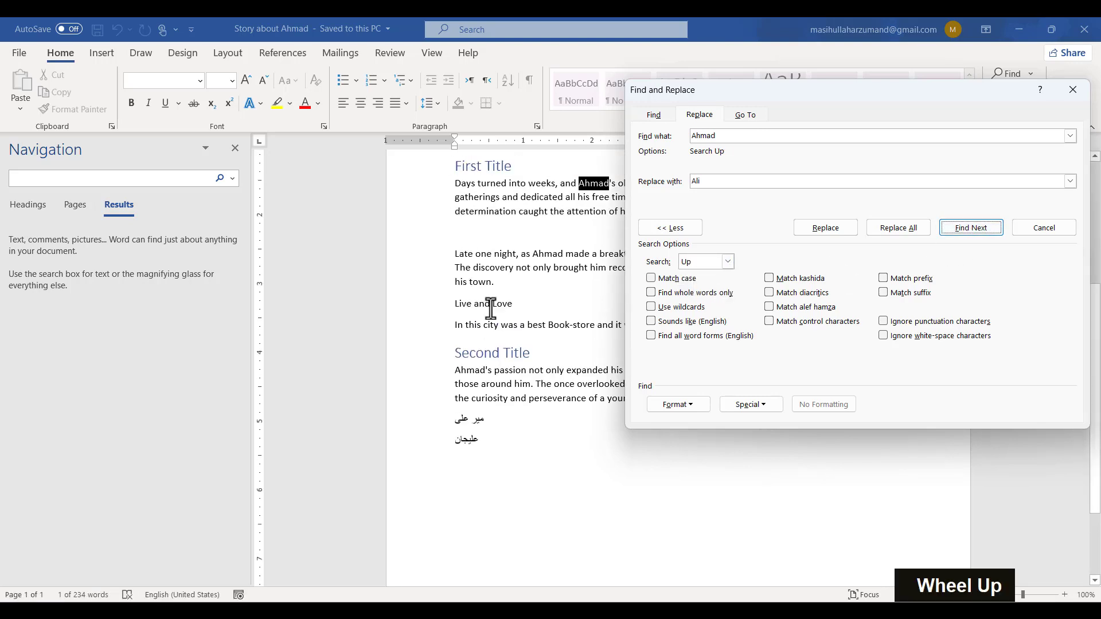
pyautogui.click(964, 233)
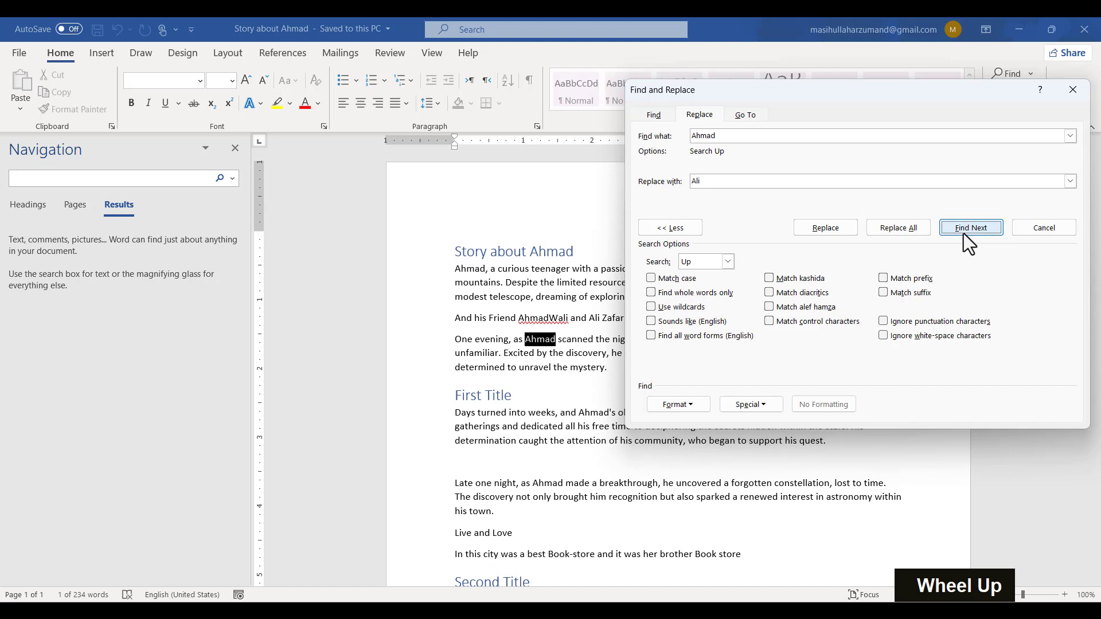
pyautogui.click(964, 233)
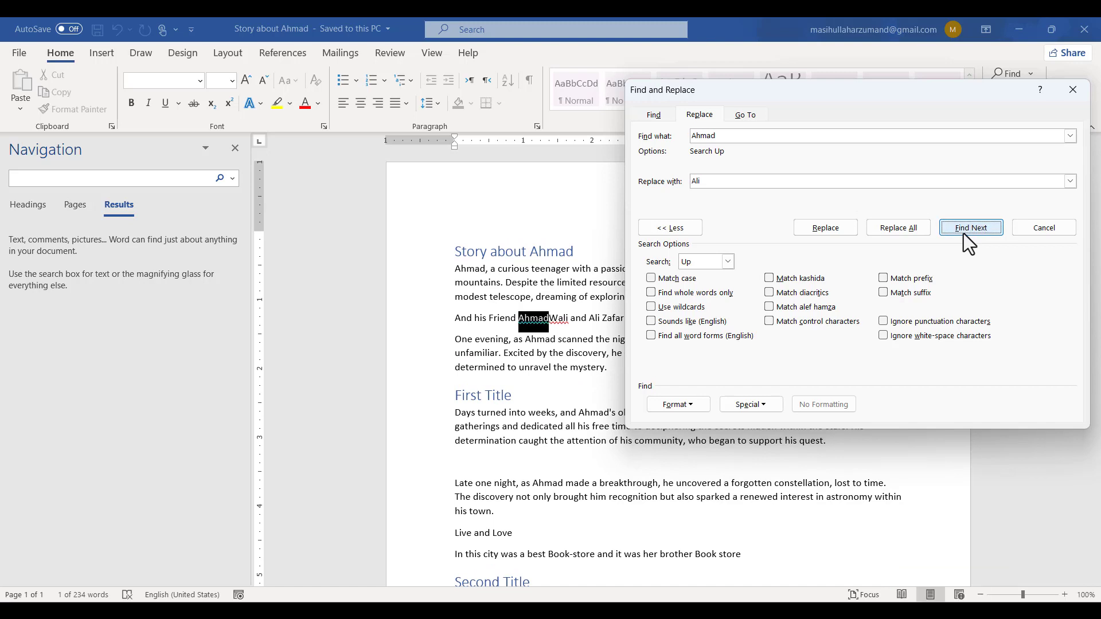
pyautogui.click(728, 262)
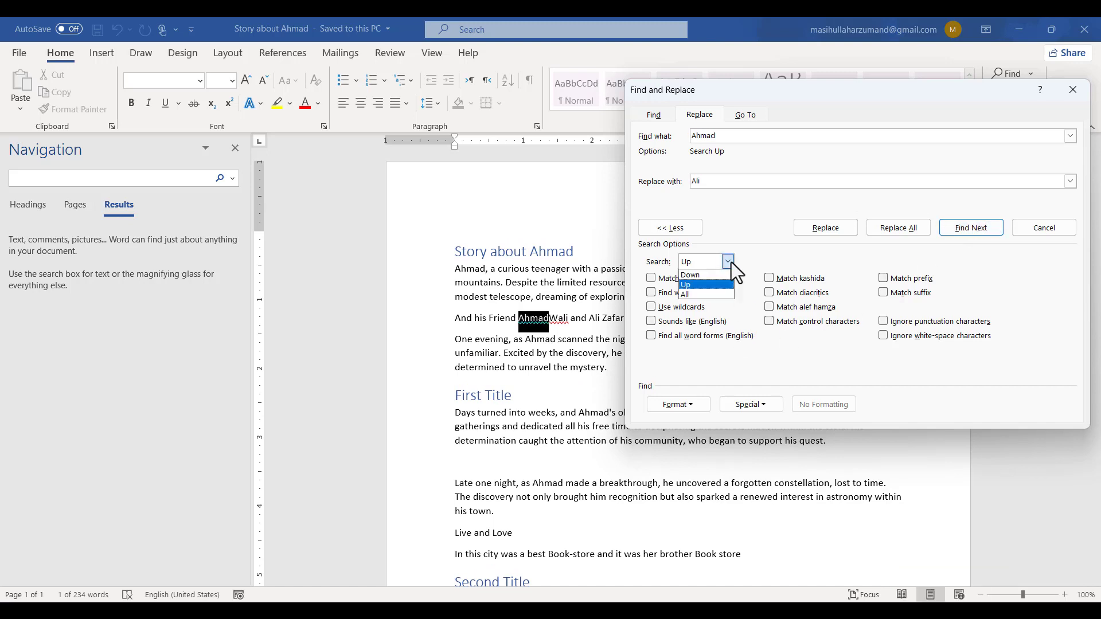
pyautogui.click(966, 234)
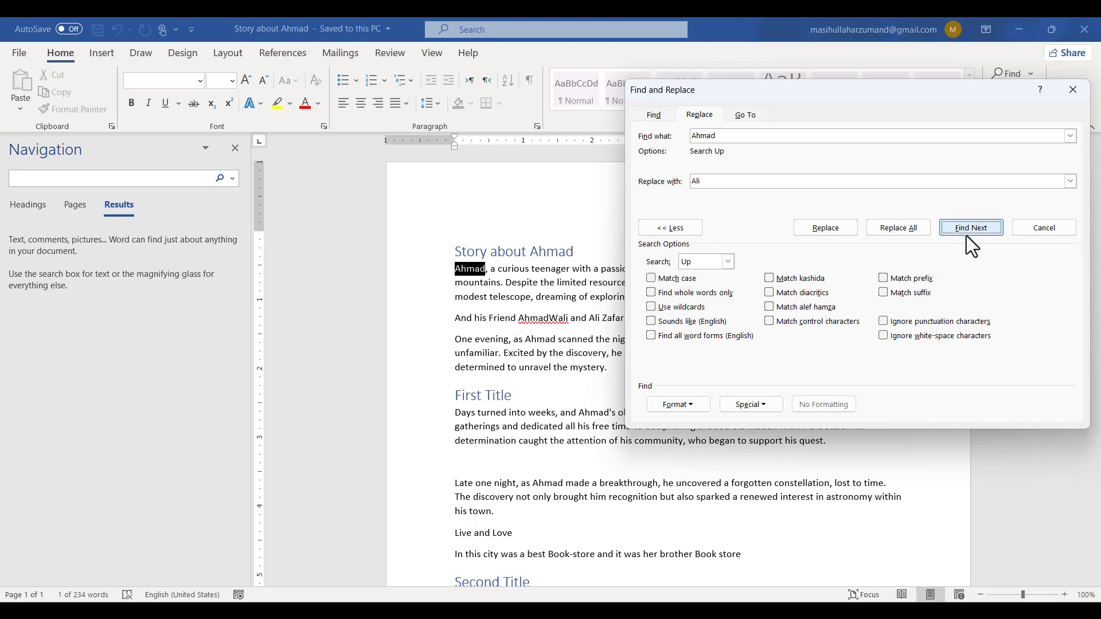
# Set the search direction to Down and close Find and Replace without replacing anything.
pyautogui.click(728, 262)
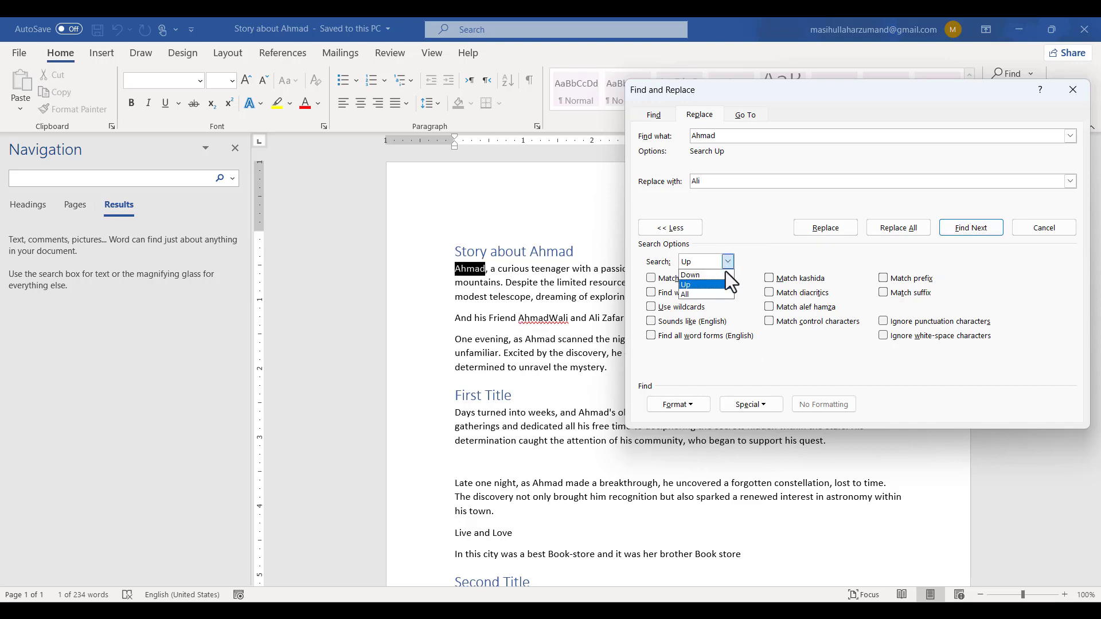
pyautogui.click(707, 275)
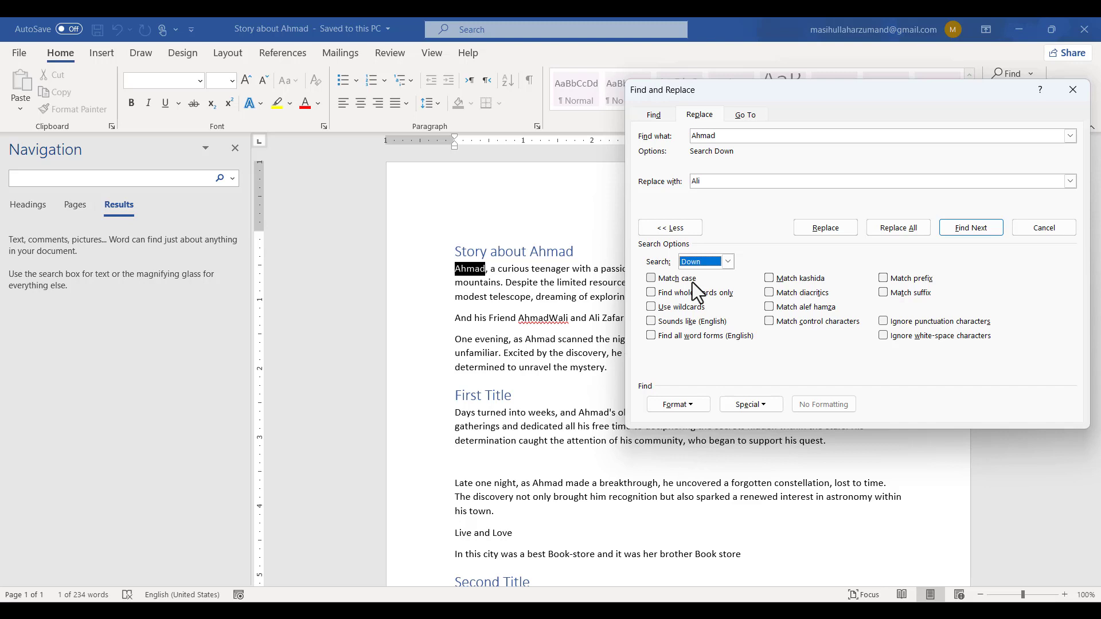
pyautogui.click(503, 316)
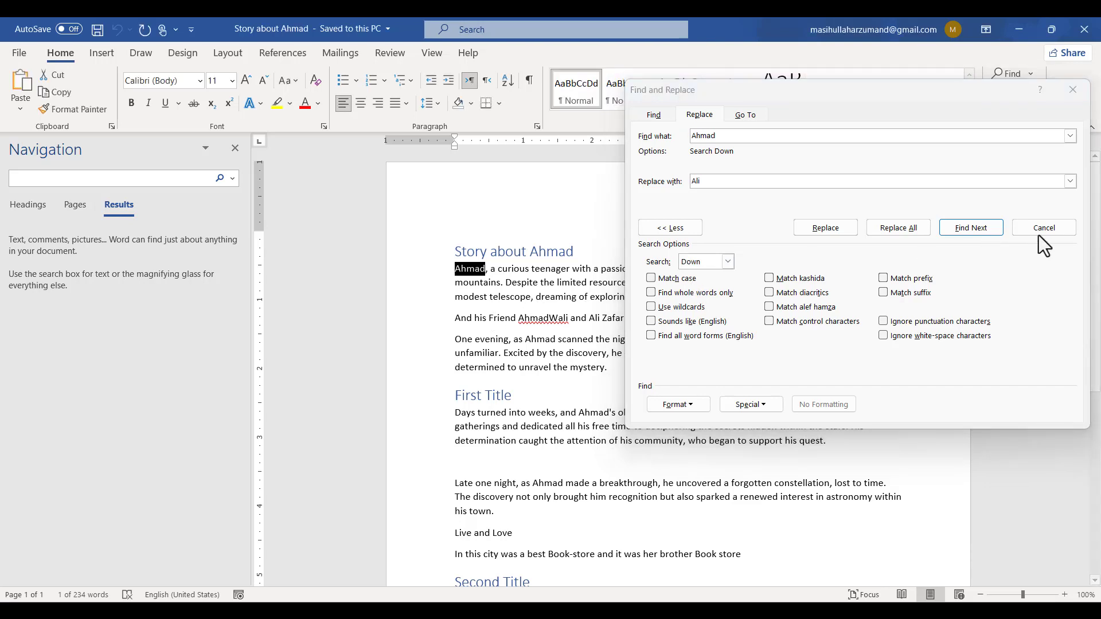
pyautogui.click(1058, 230)
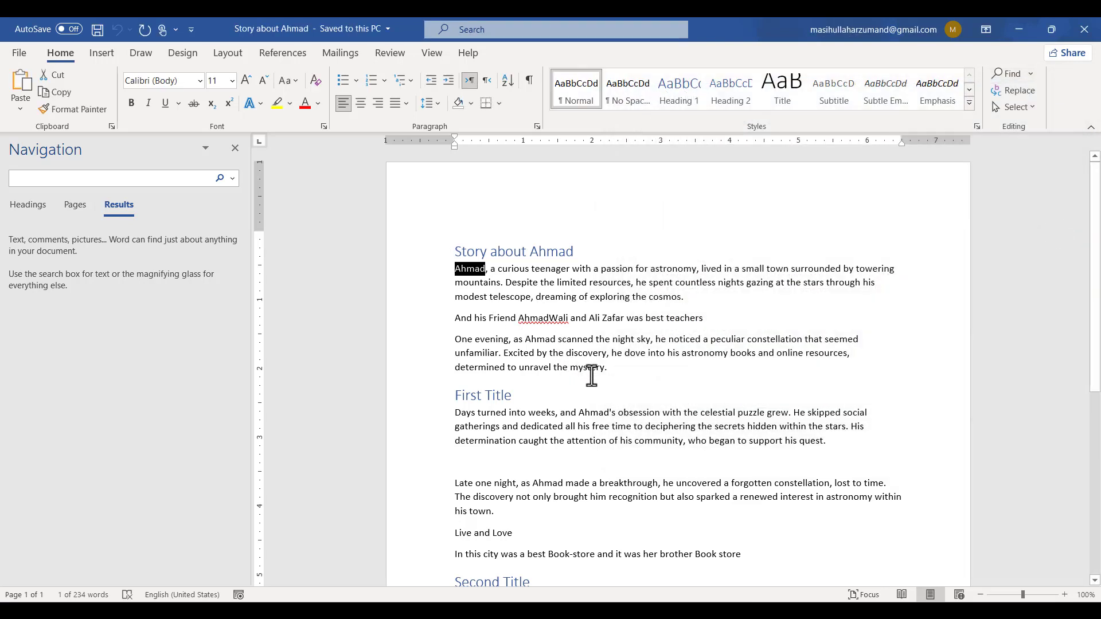
# Change "Ahmad" to lowercase "ahmad" in the "One evening" paragraph.
pyautogui.click(528, 339)
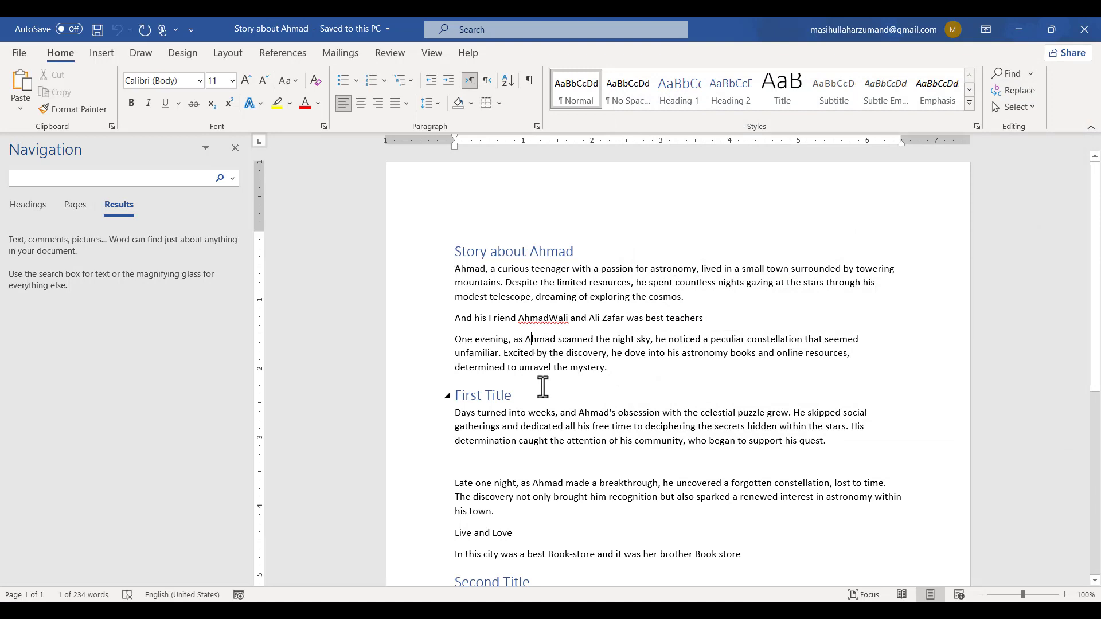
pyautogui.press('BackSpace')
pyautogui.write('a')
pyautogui.click(577, 373)
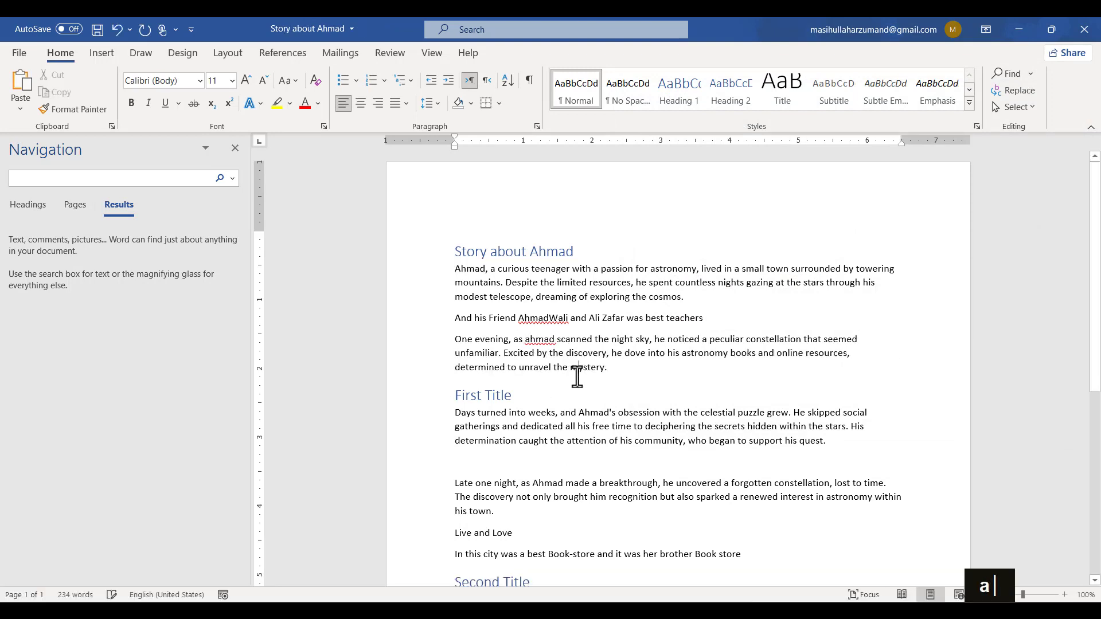
# Open Find and Replace and search up for "Ahmad" without case matching, to the "One evening" paragraph.
pyautogui.click(1023, 91)
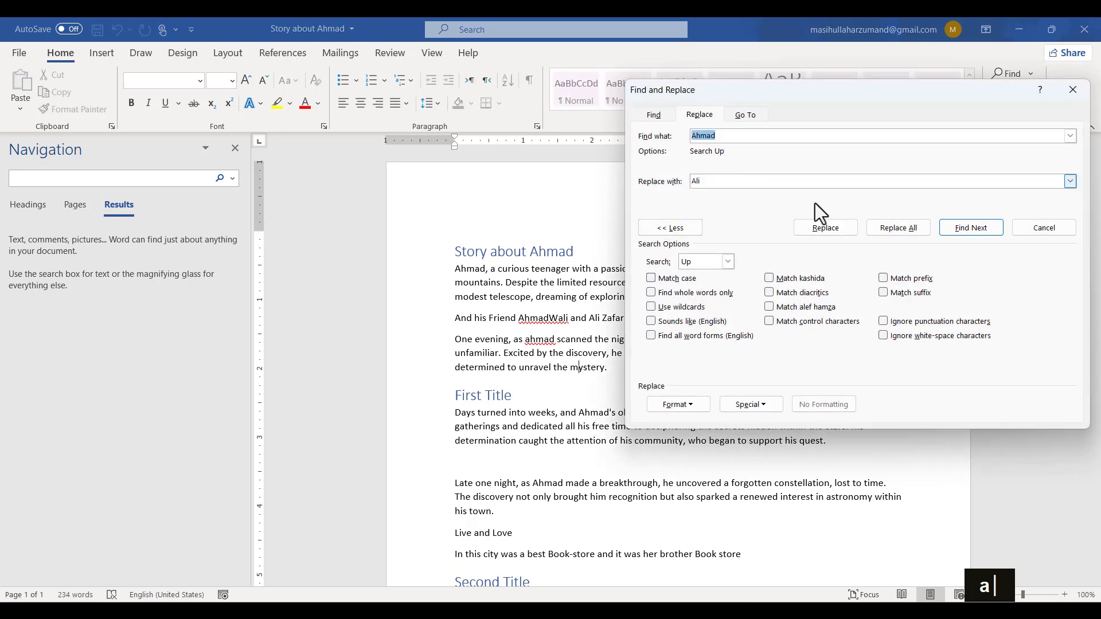
pyautogui.click(985, 227)
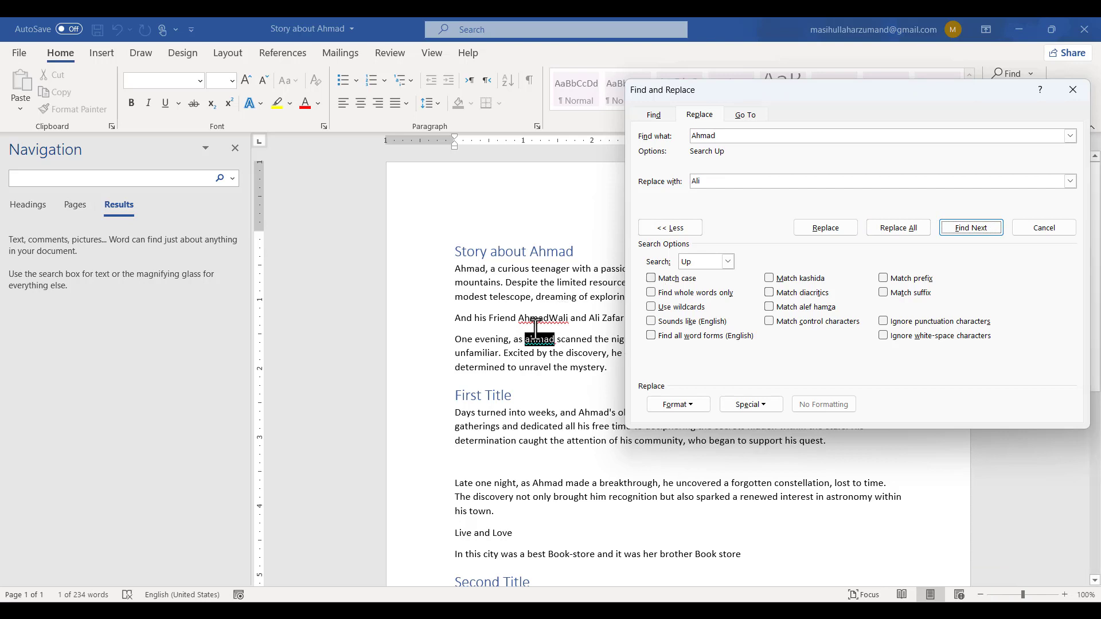
pyautogui.moveTo(724, 138); pyautogui.dragTo(567, 140)
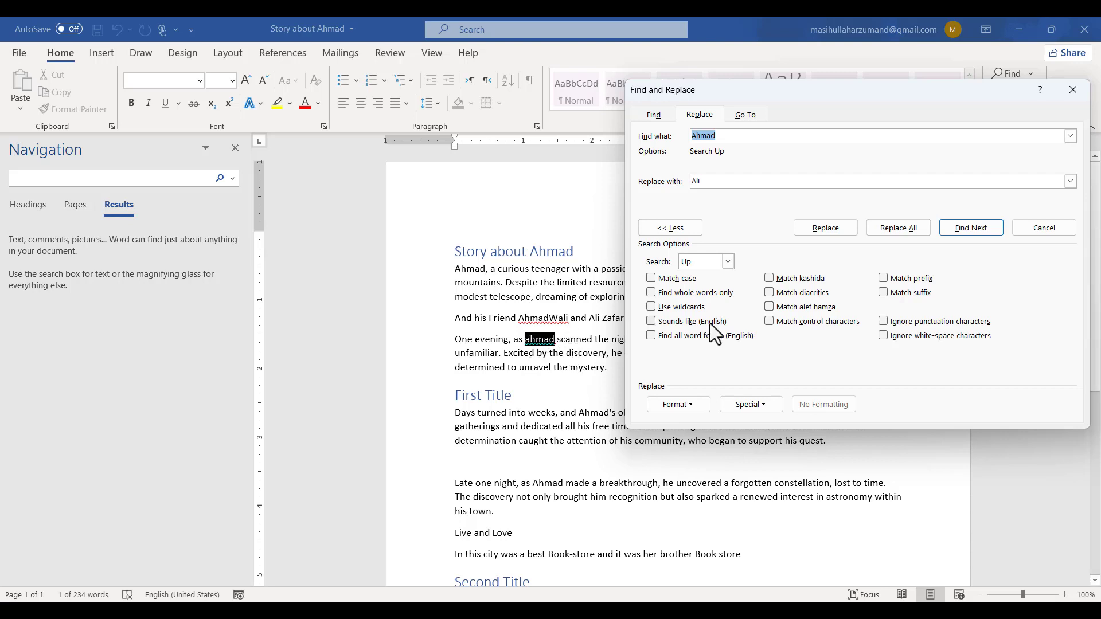
# Set the search direction to Down and find the next "Ahmad", under First Title.
pyautogui.click(727, 262)
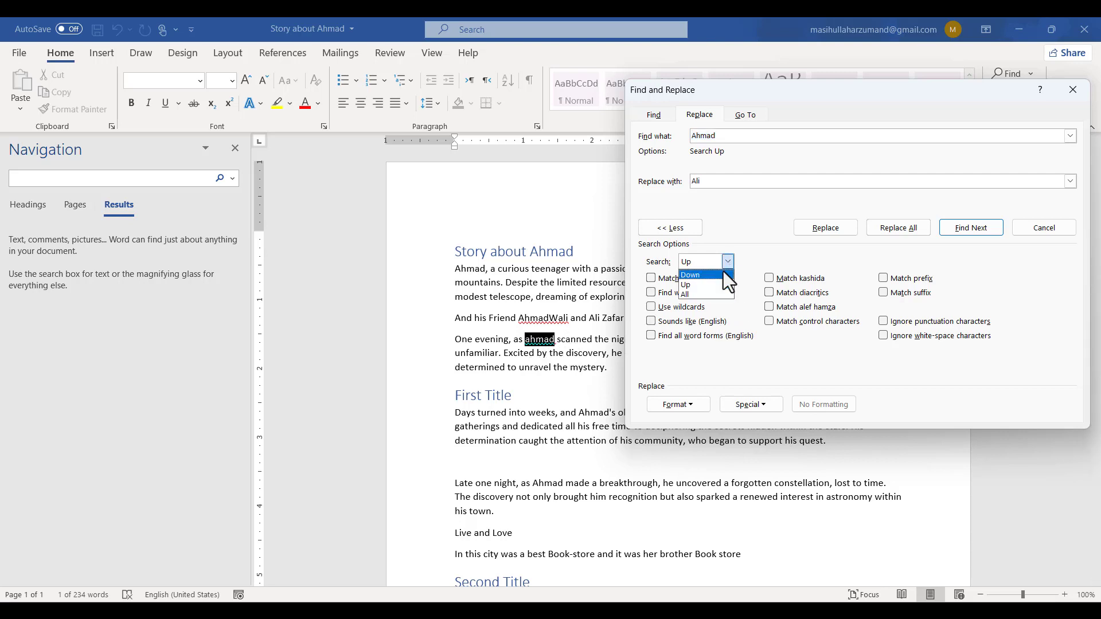
pyautogui.click(721, 275)
pyautogui.click(994, 230)
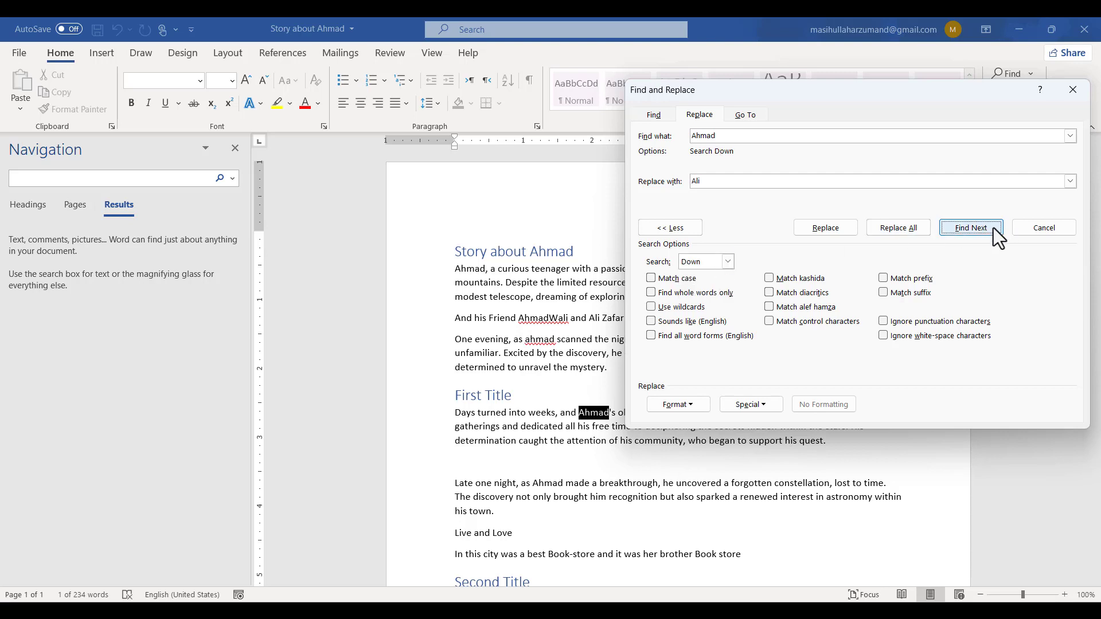
# Set the search direction to Up and step back through the "Ahmad" matches to the opening paragraph.
pyautogui.click(714, 260)
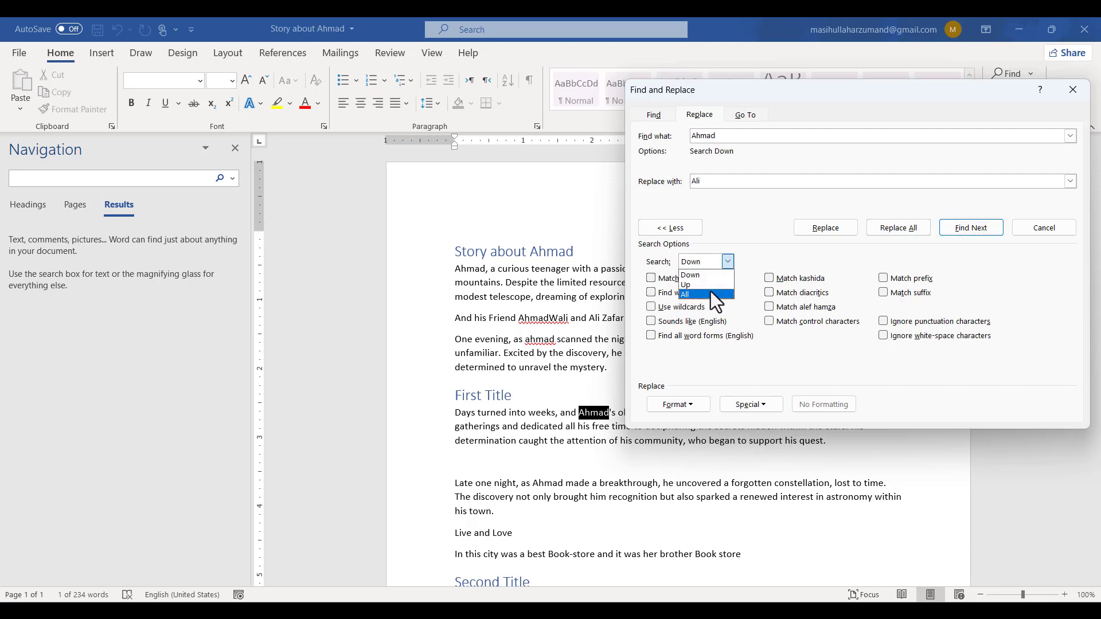
pyautogui.click(709, 285)
pyautogui.doubleClick(964, 232)
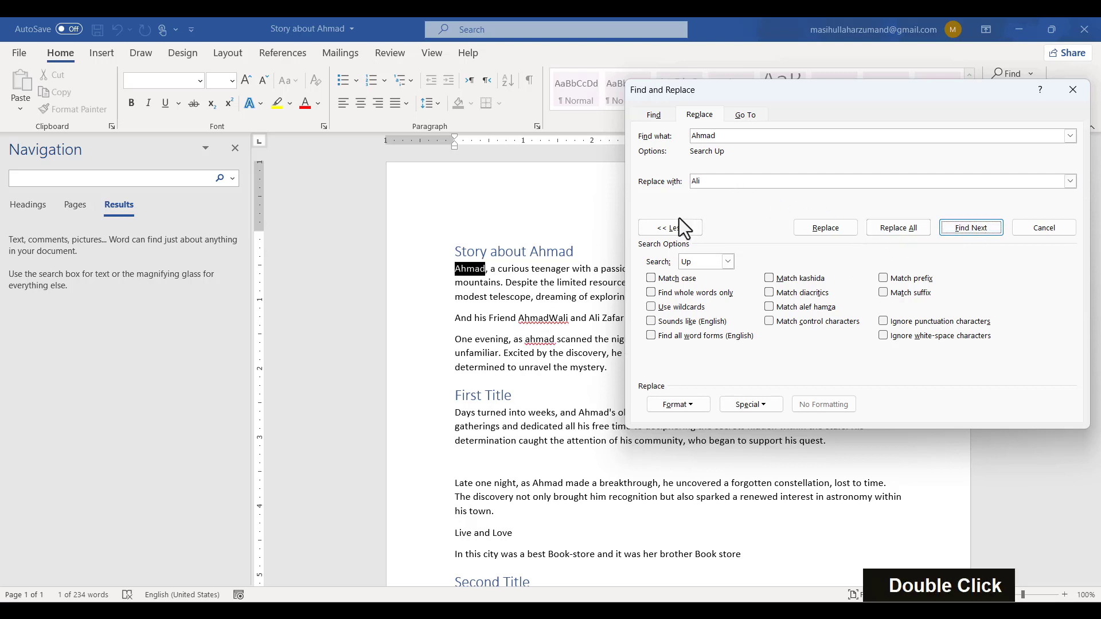
# Set the search direction to Down, turn on Match case and step through the "Ahmad" matches to the one under First Title.
pyautogui.click(728, 262)
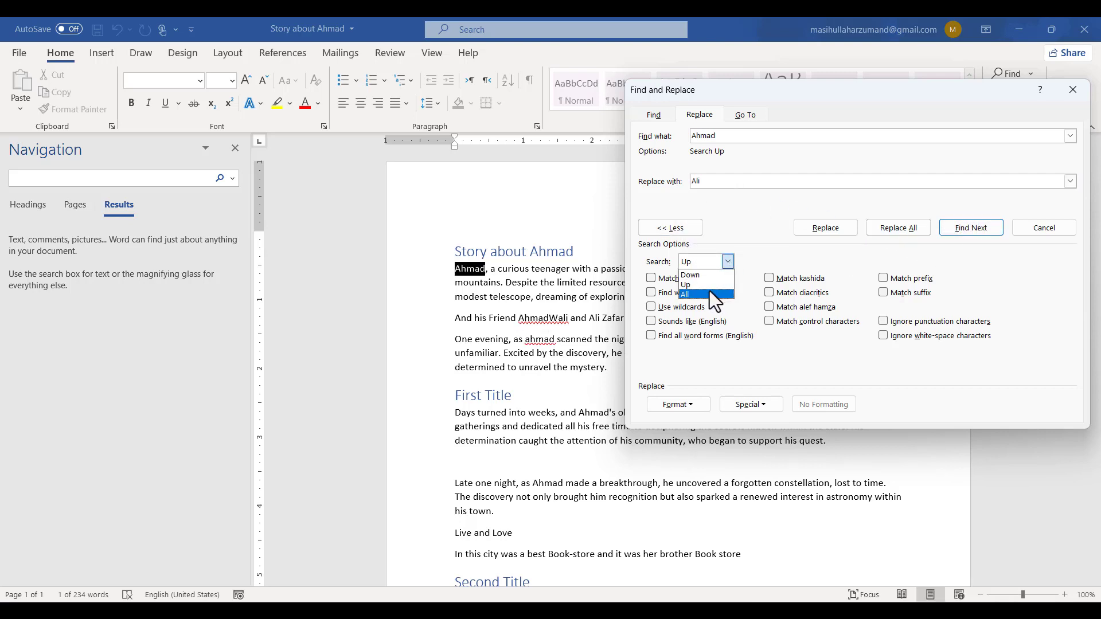
pyautogui.click(710, 292)
pyautogui.click(707, 274)
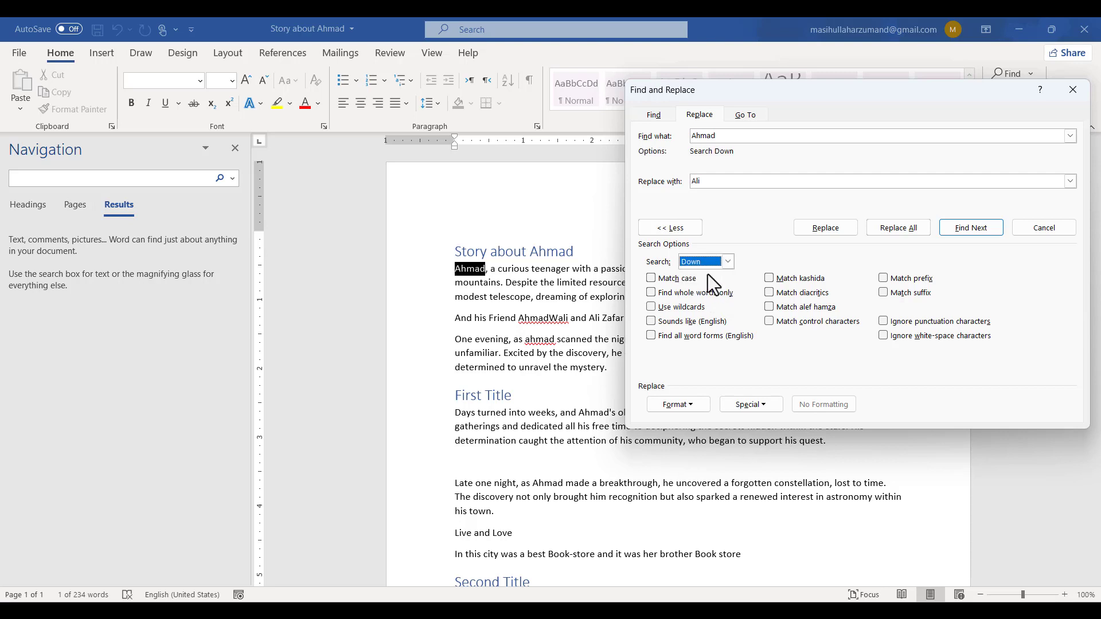
pyautogui.doubleClick(727, 136)
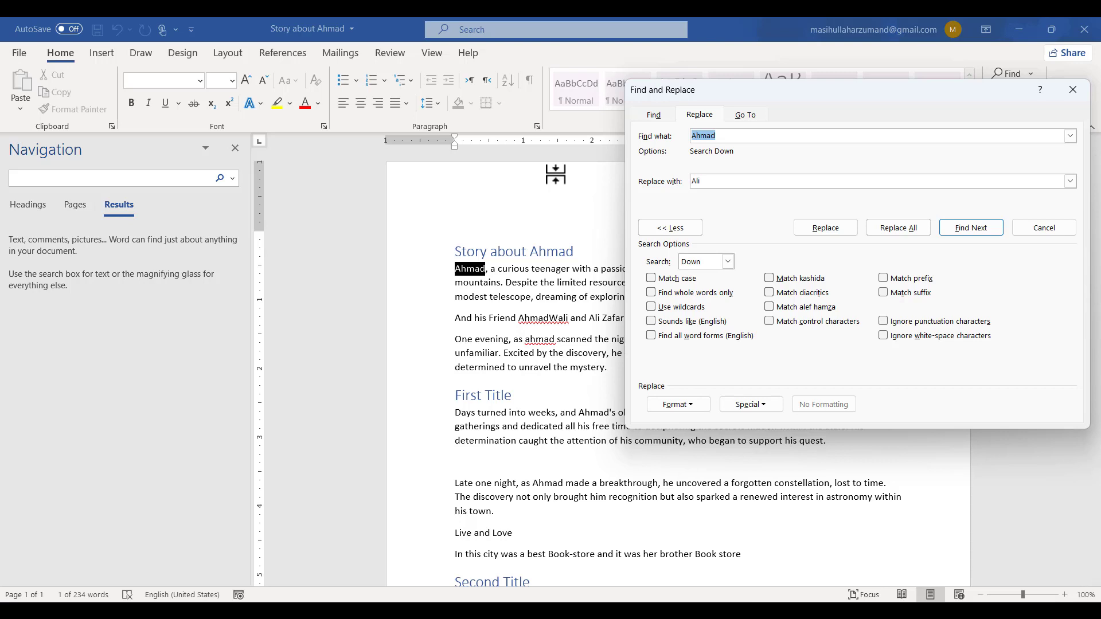
pyautogui.click(650, 277)
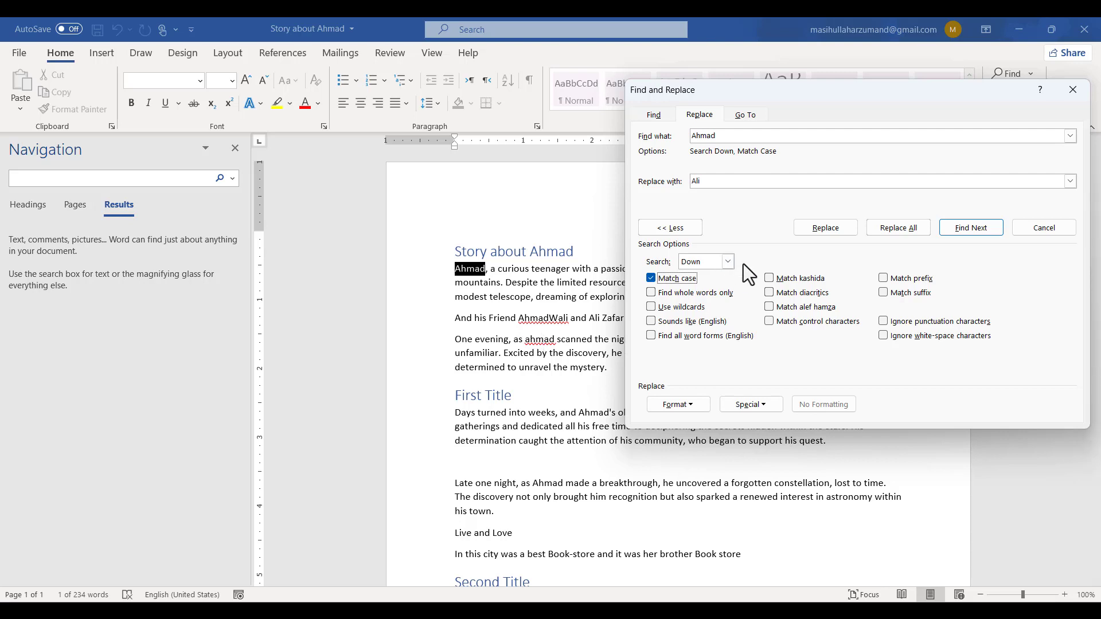
pyautogui.click(958, 233)
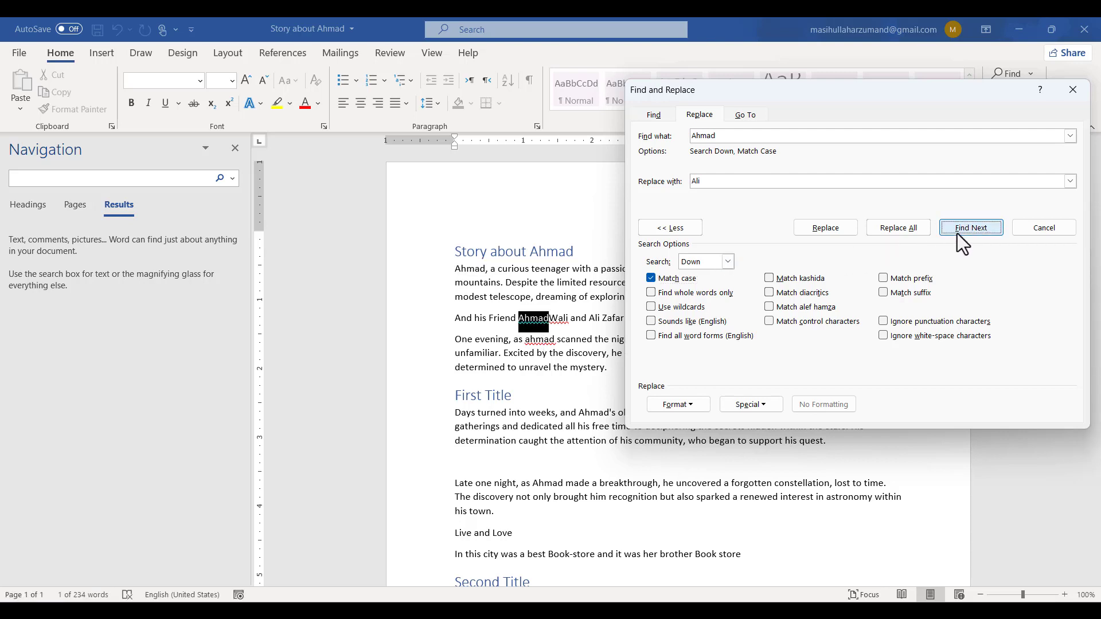
pyautogui.click(958, 233)
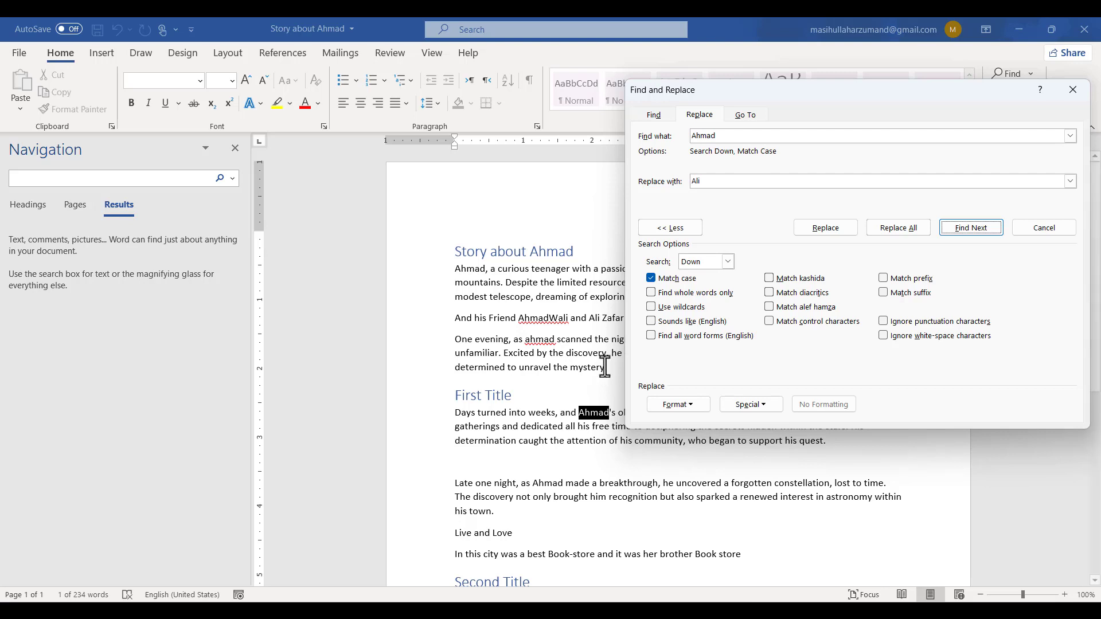
pyautogui.click(734, 610)
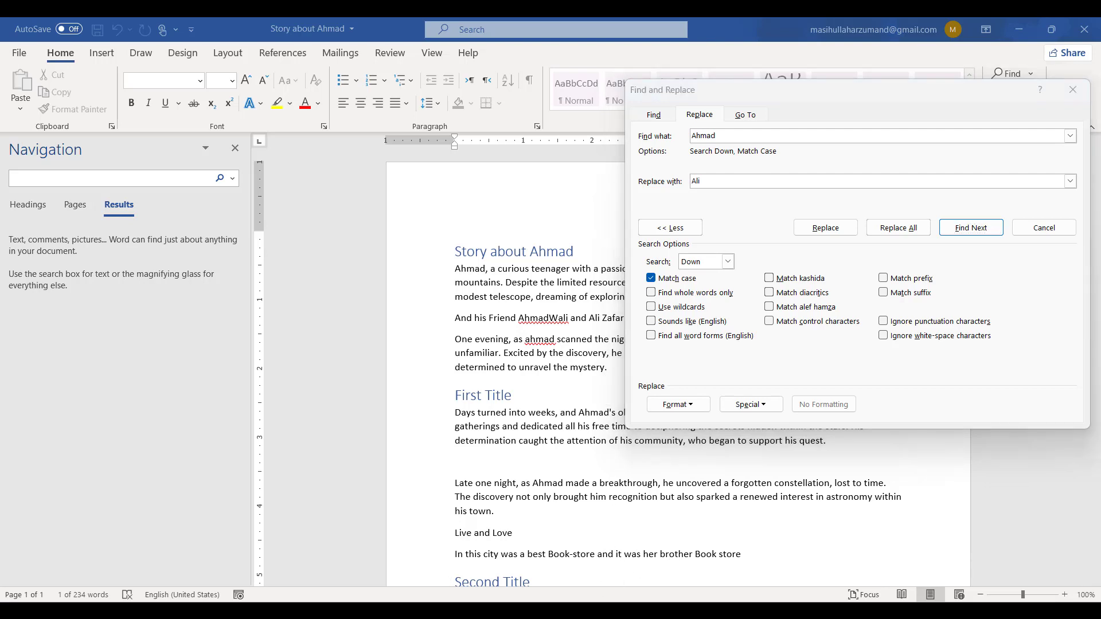
# Turn off Match case and find the next "Ahmad", in the "Late one night" paragraph.
pyautogui.click(669, 281)
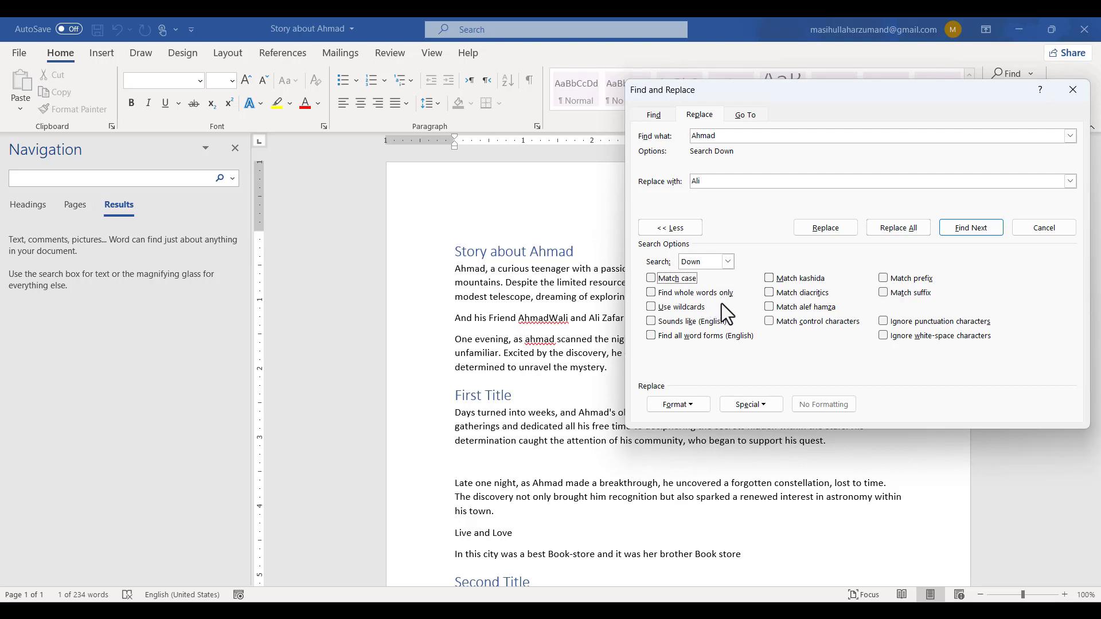
pyautogui.moveTo(729, 136); pyautogui.dragTo(591, 149)
pyautogui.click(960, 234)
# Set the search direction to Up and step through every "Ahmad" match, regardless of case, back to the opening paragraph.
pyautogui.click(727, 262)
pyautogui.click(701, 284)
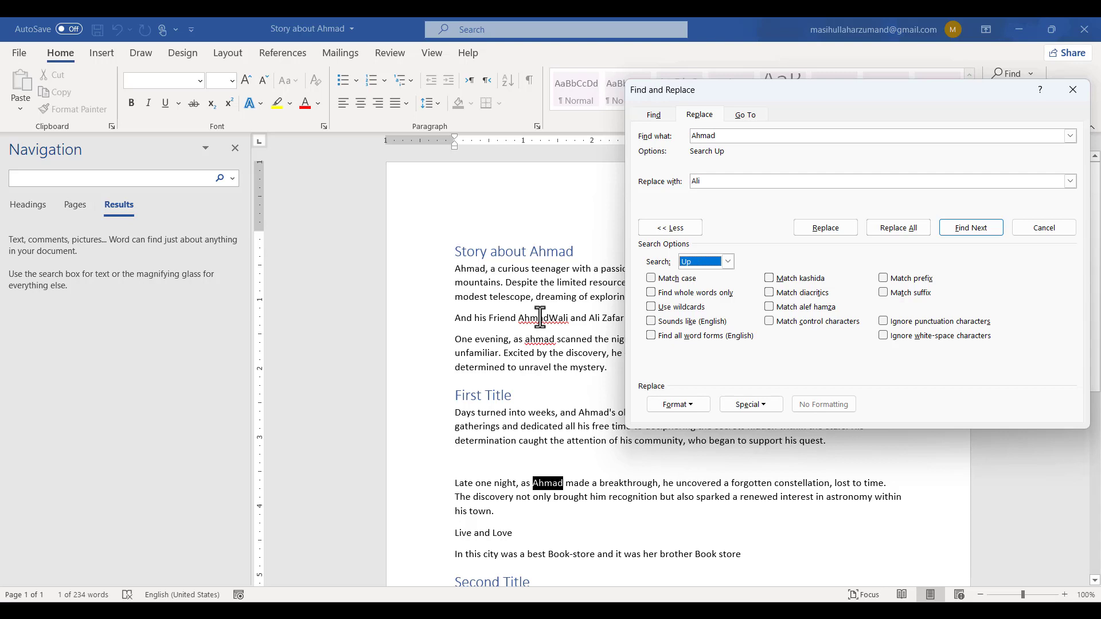
pyautogui.click(972, 234)
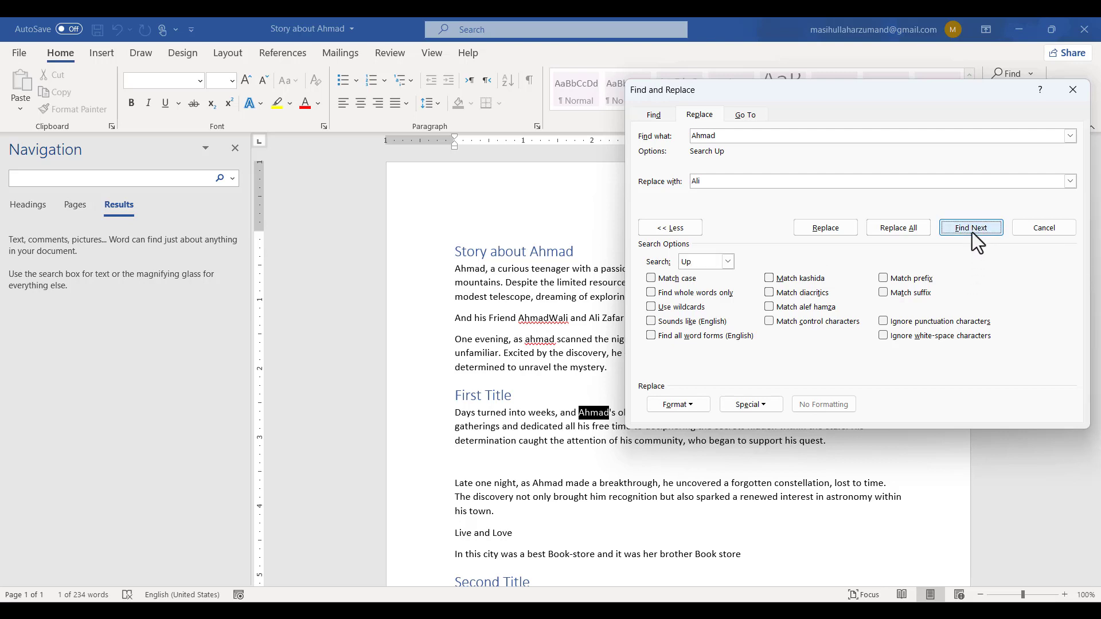
pyautogui.click(973, 233)
pyautogui.click(972, 232)
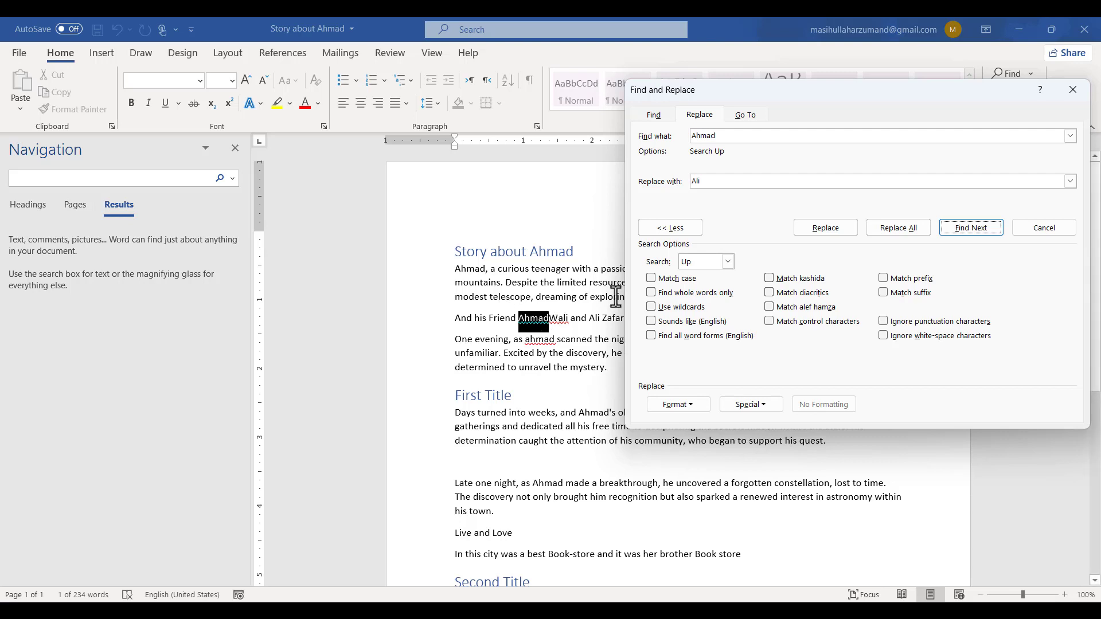
pyautogui.click(961, 232)
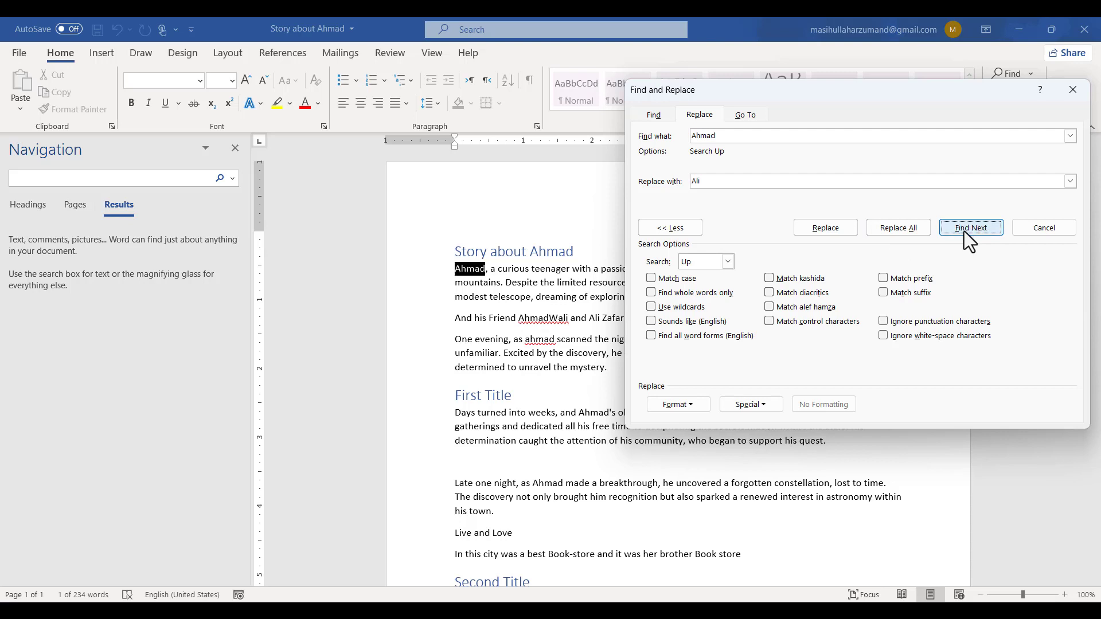
# Search down for the next "Ahmad" with Find whole words only enabled, and turn that option off again.
pyautogui.click(704, 262)
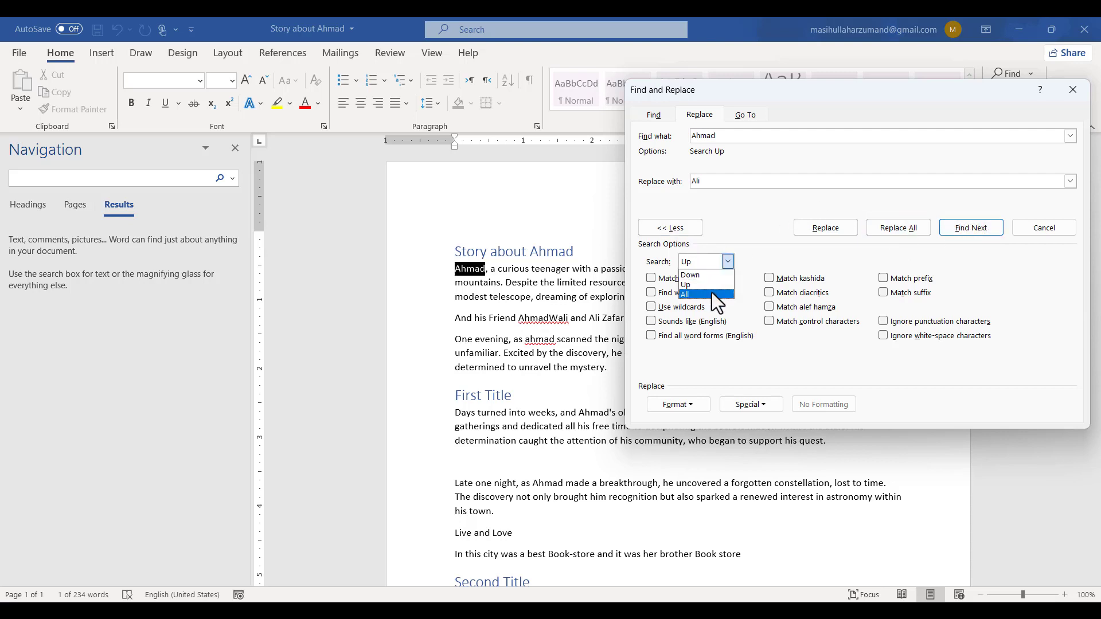
pyautogui.click(709, 276)
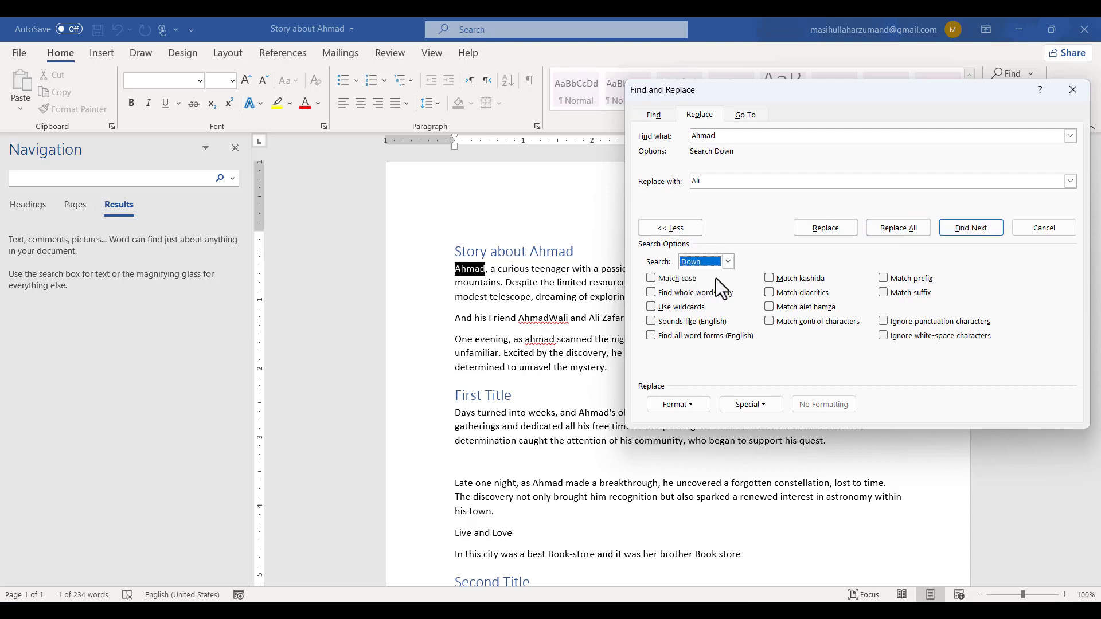
pyautogui.click(709, 291)
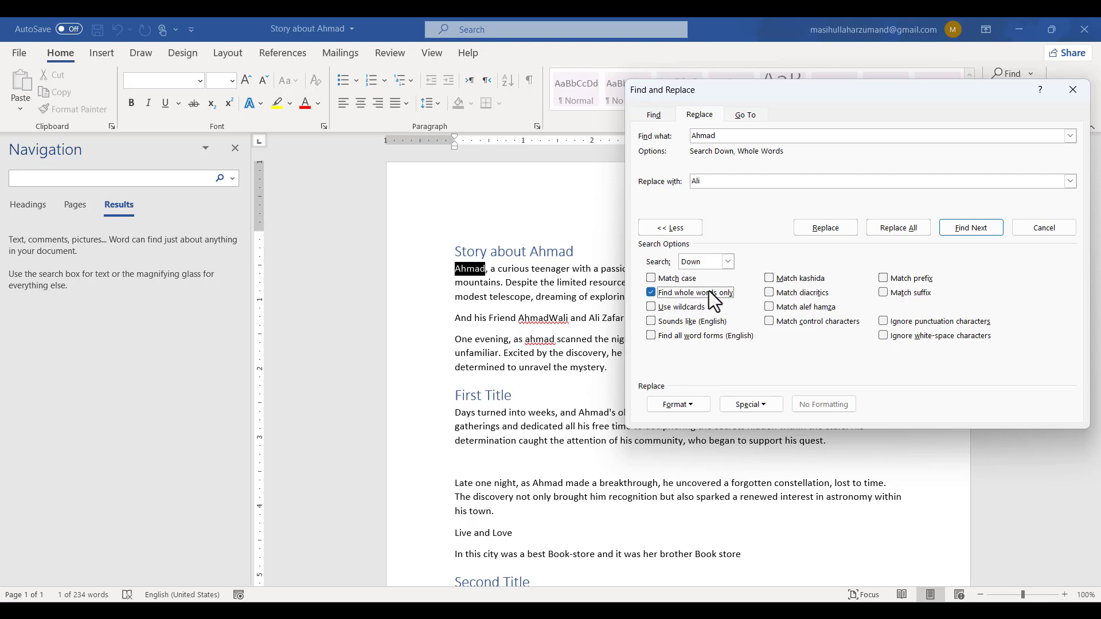
pyautogui.doubleClick(740, 137)
pyautogui.click(958, 232)
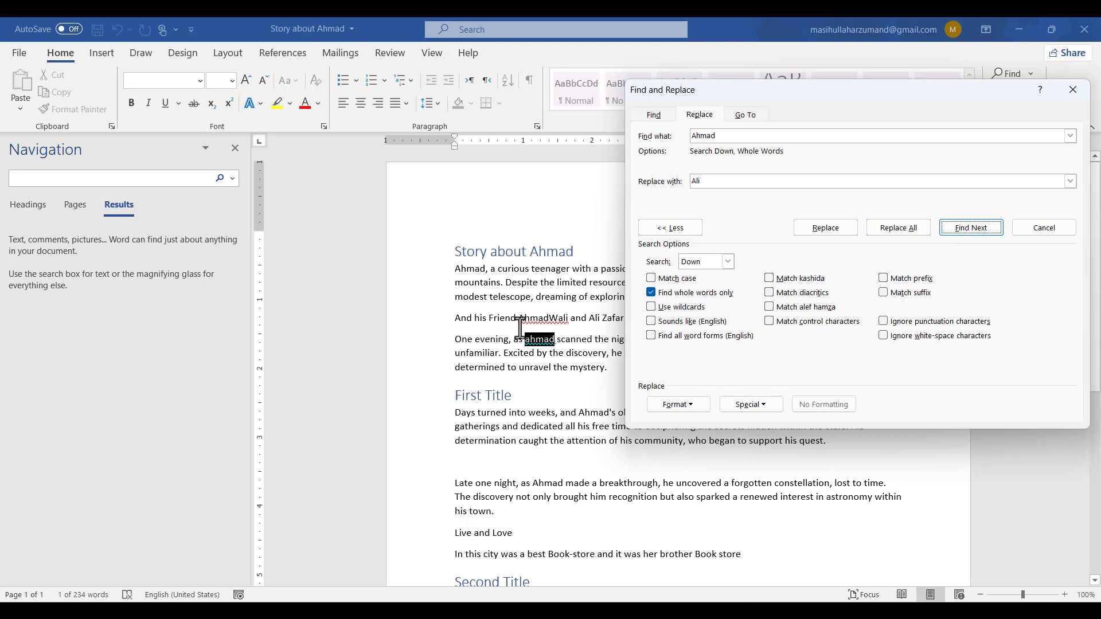
pyautogui.click(730, 141)
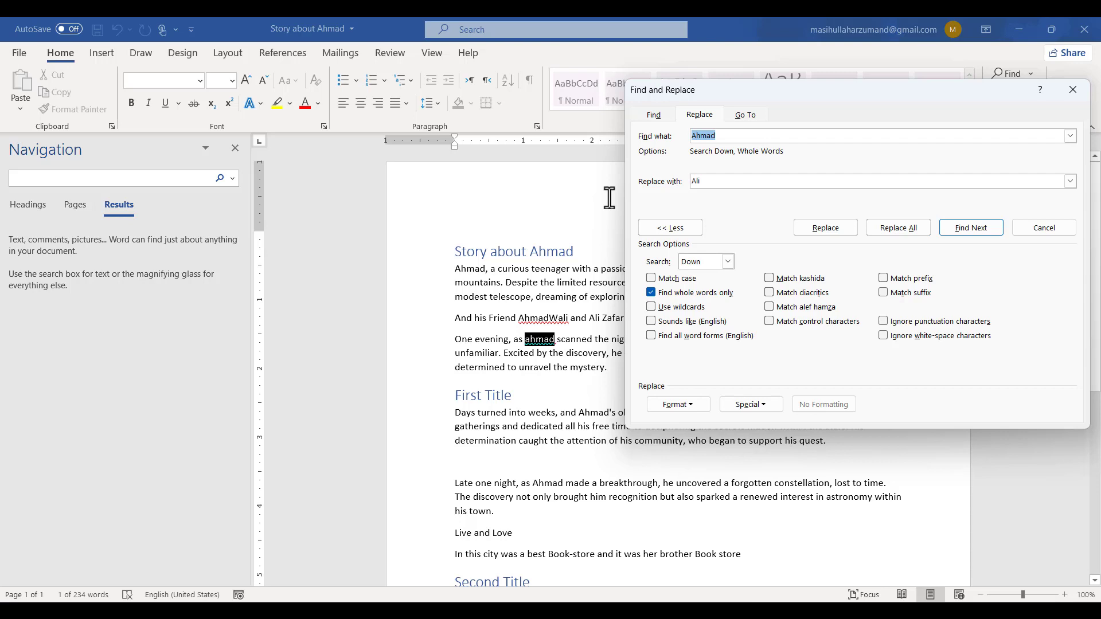
pyautogui.click(669, 295)
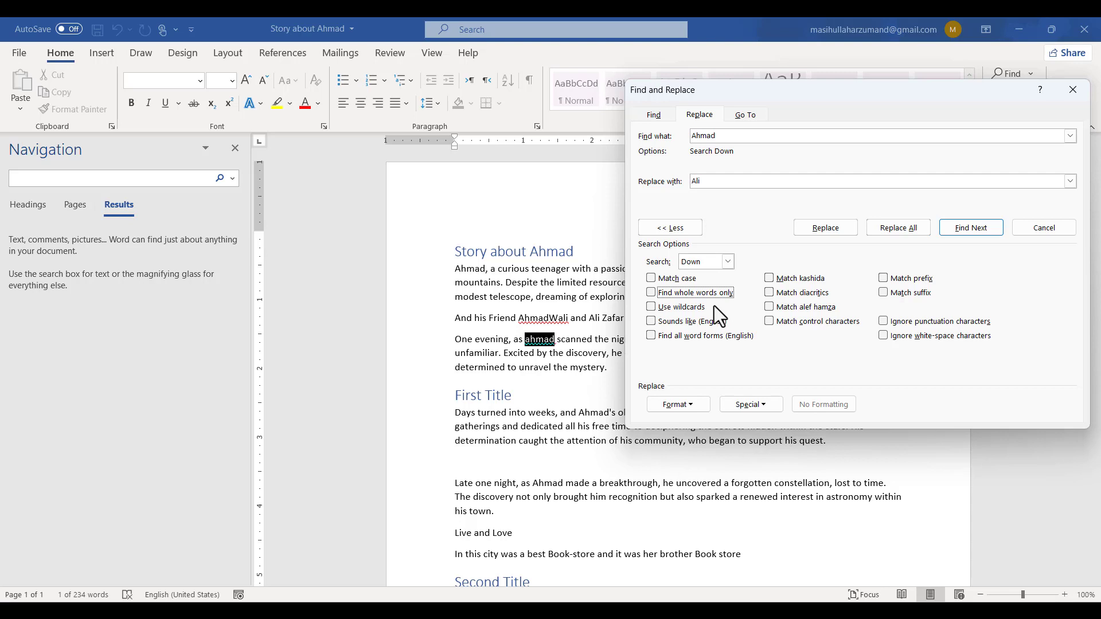
pyautogui.click(721, 136)
pyautogui.press('BackSpace')
pyautogui.press('BackSpace')
pyautogui.moveTo(725, 87); pyautogui.dragTo(745, 85)
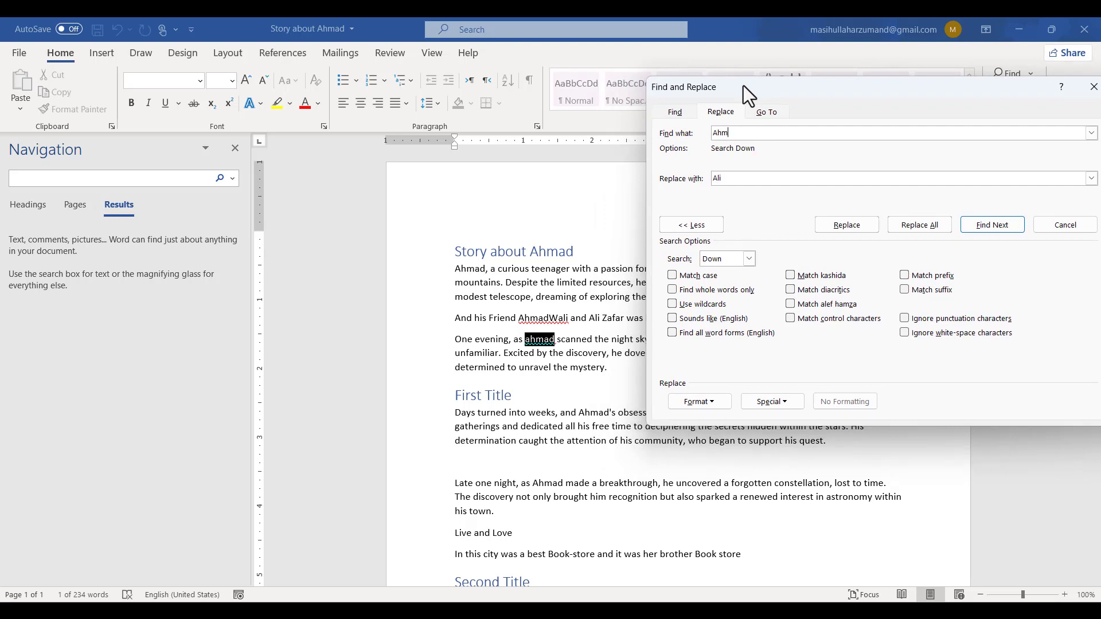
pyautogui.moveTo(744, 132); pyautogui.dragTo(662, 135)
pyautogui.write('Za')
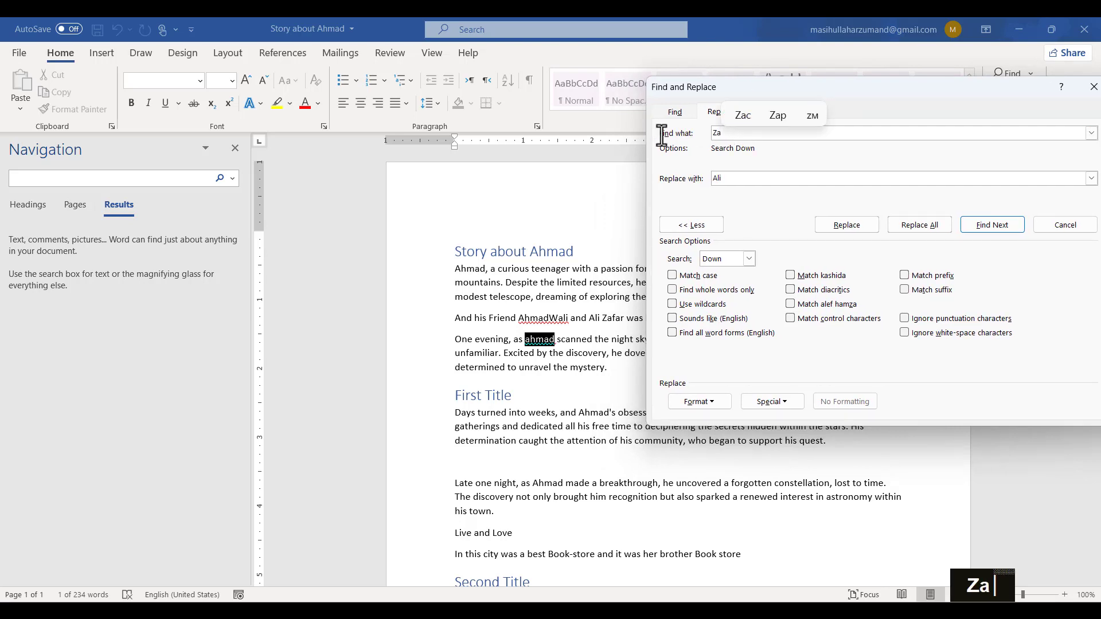
pyautogui.write('f')
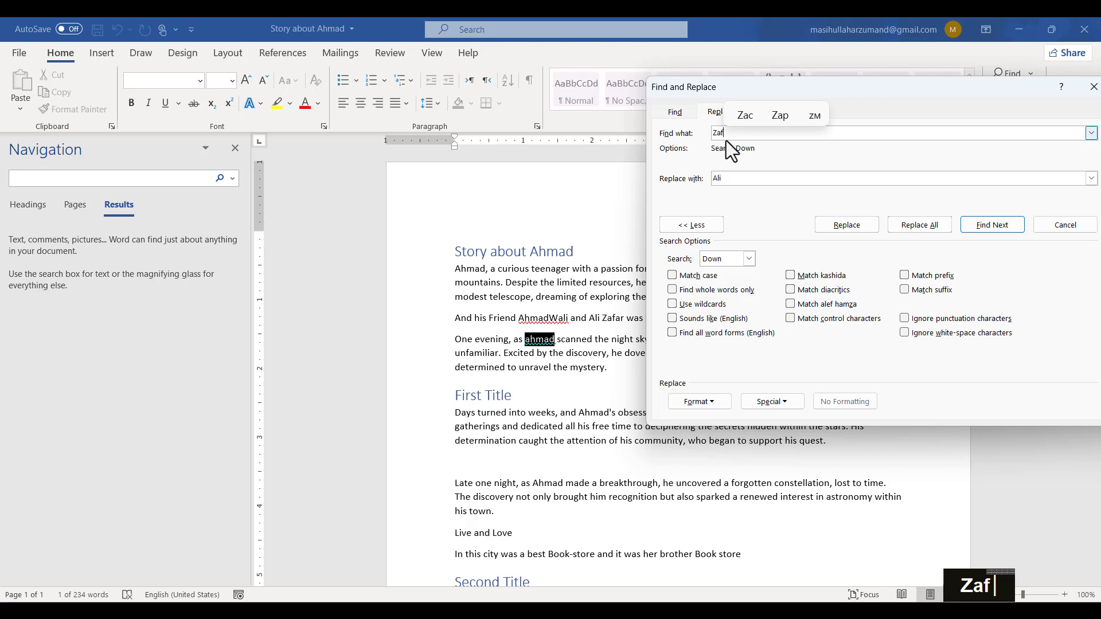
pyautogui.click(1094, 87)
# Replace the word "Zafar" with "Zarif" in the "And his Friend" sentence of the document.
pyautogui.doubleClick(608, 320)
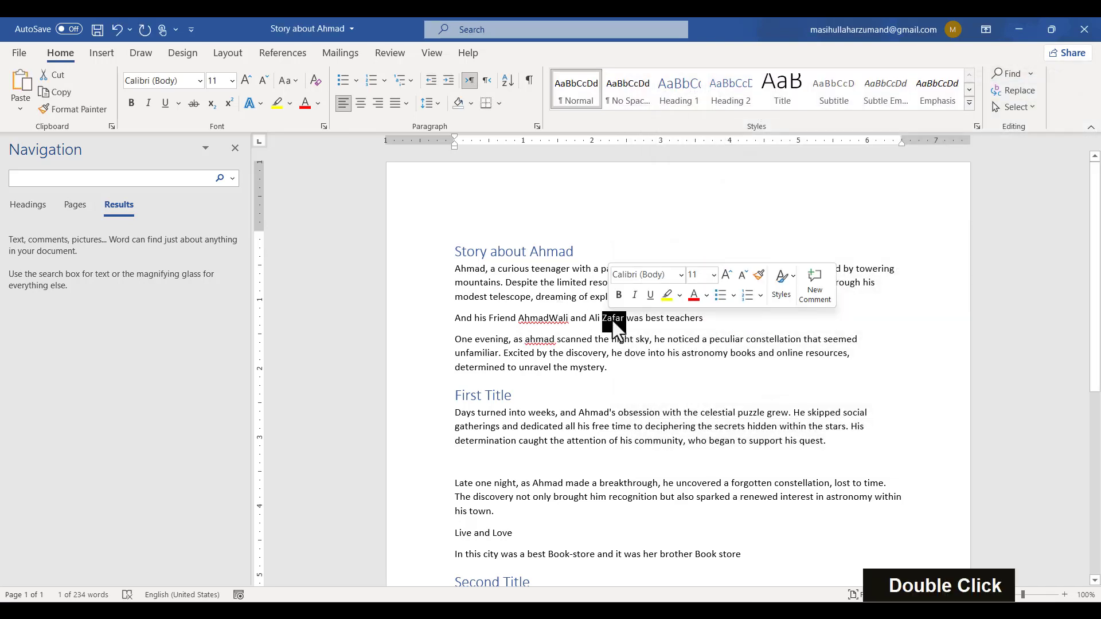
pyautogui.write('Zarif')
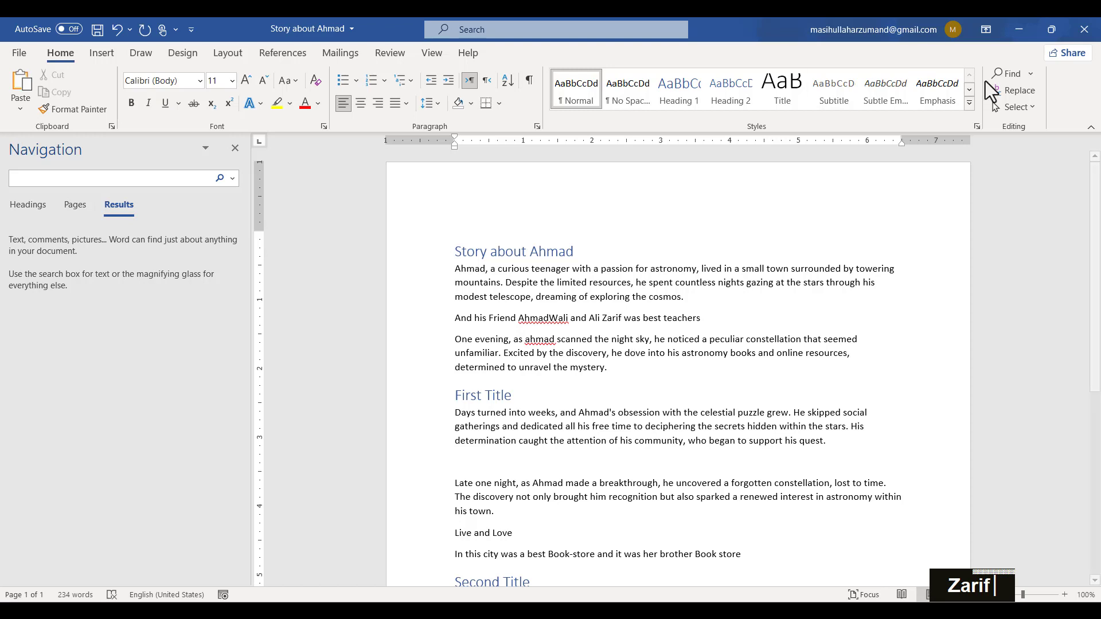
# Reopen Find and Replace, move the dialog clear of the text and set the search text to "Zar??".
pyautogui.click(1004, 91)
pyautogui.moveTo(738, 75); pyautogui.dragTo(826, 71)
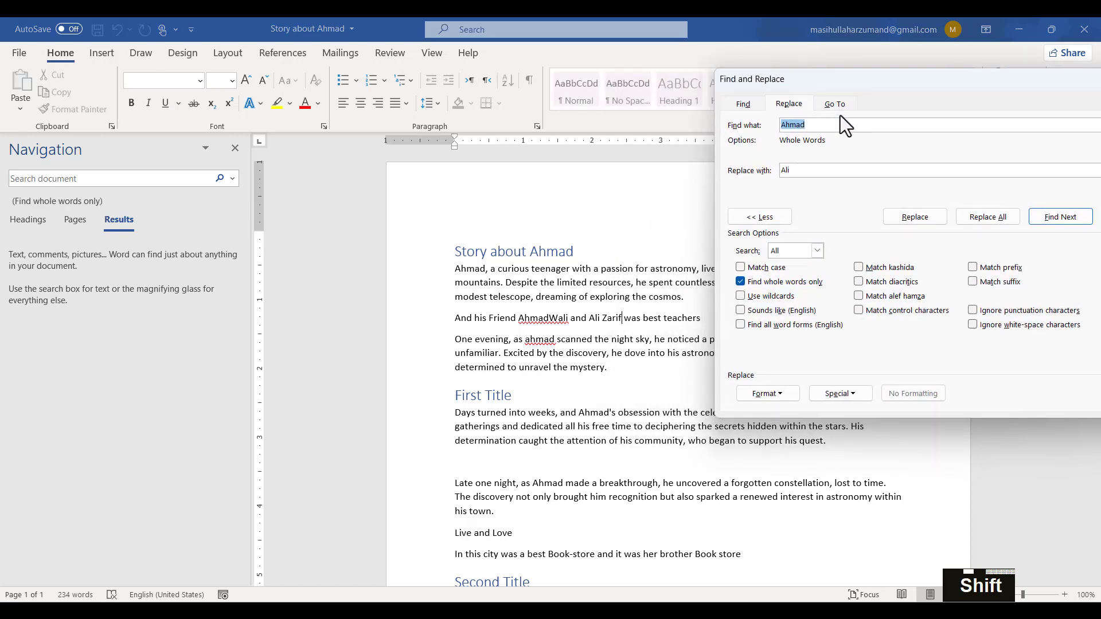
pyautogui.write('A')
pyautogui.press('BackSpace')
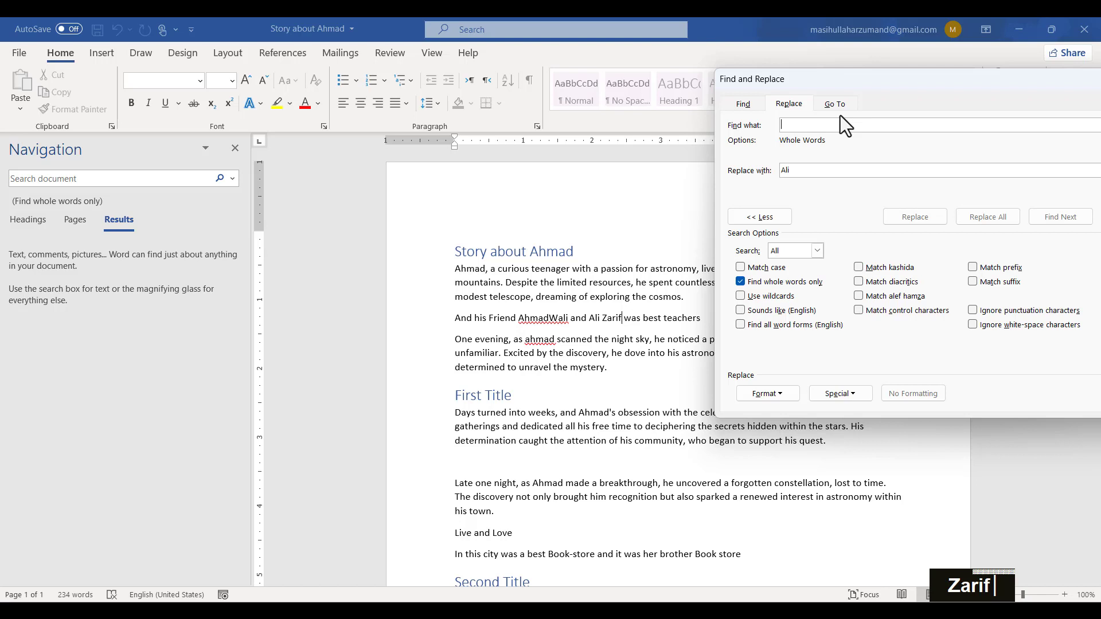
pyautogui.write('Z')
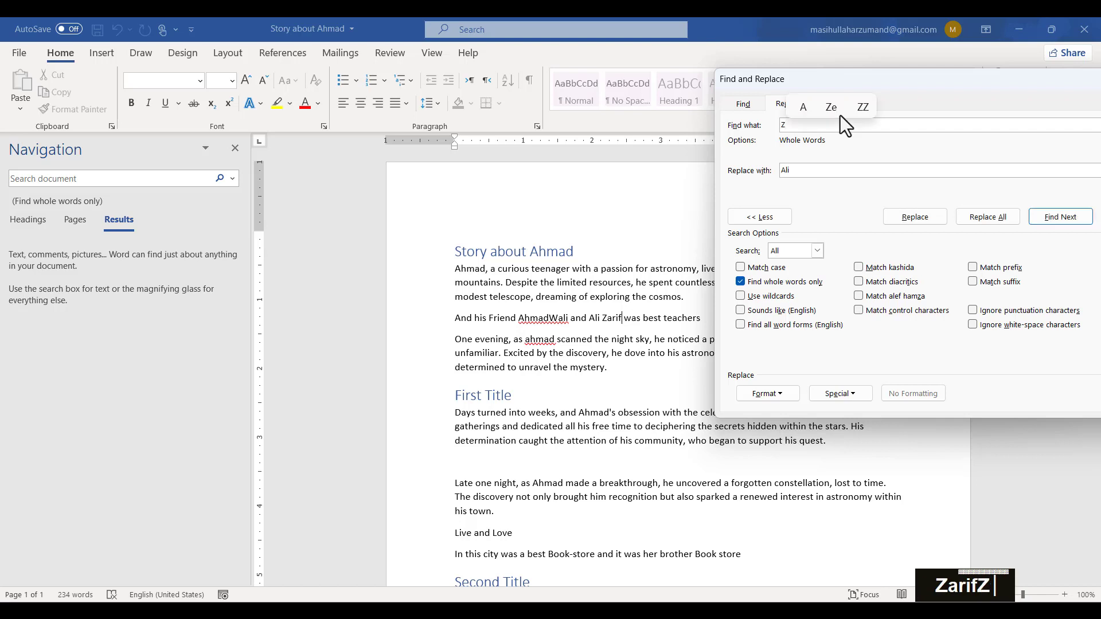
pyautogui.write('ar')
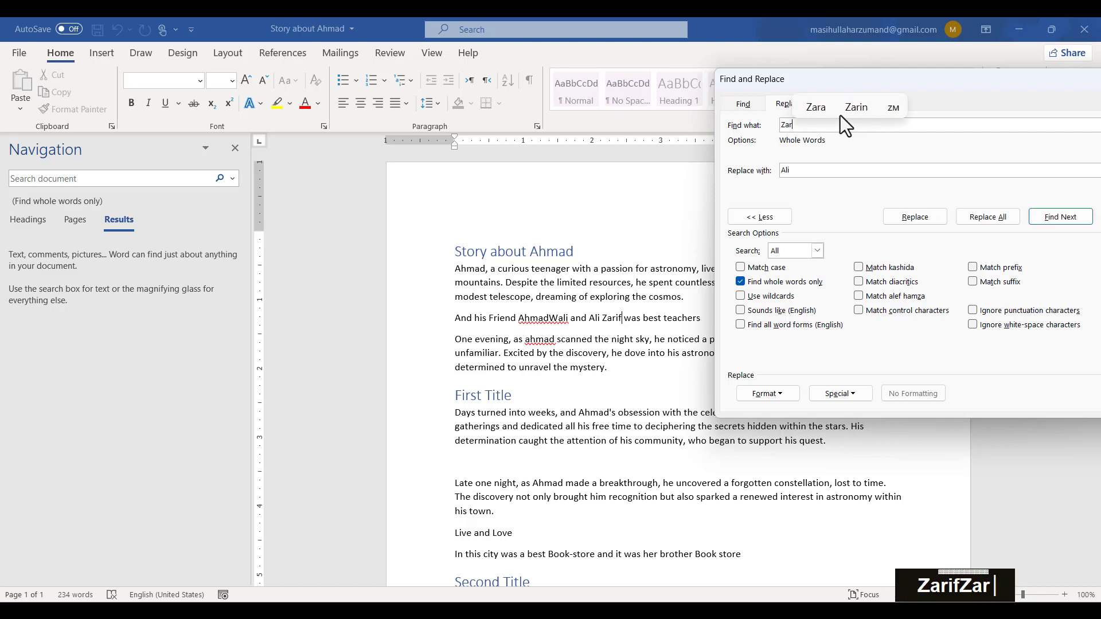
pyautogui.write('??')
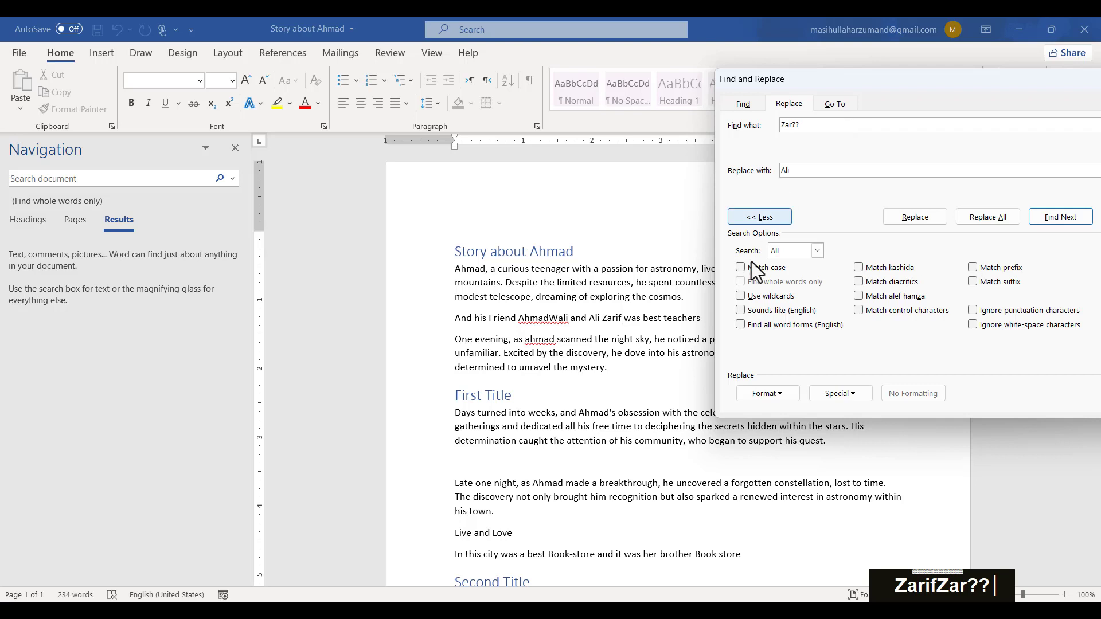
# Find the next "Zar??" match with Use wildcards enabled, move the dialog clear of the text, and turn that option off again.
pyautogui.click(745, 297)
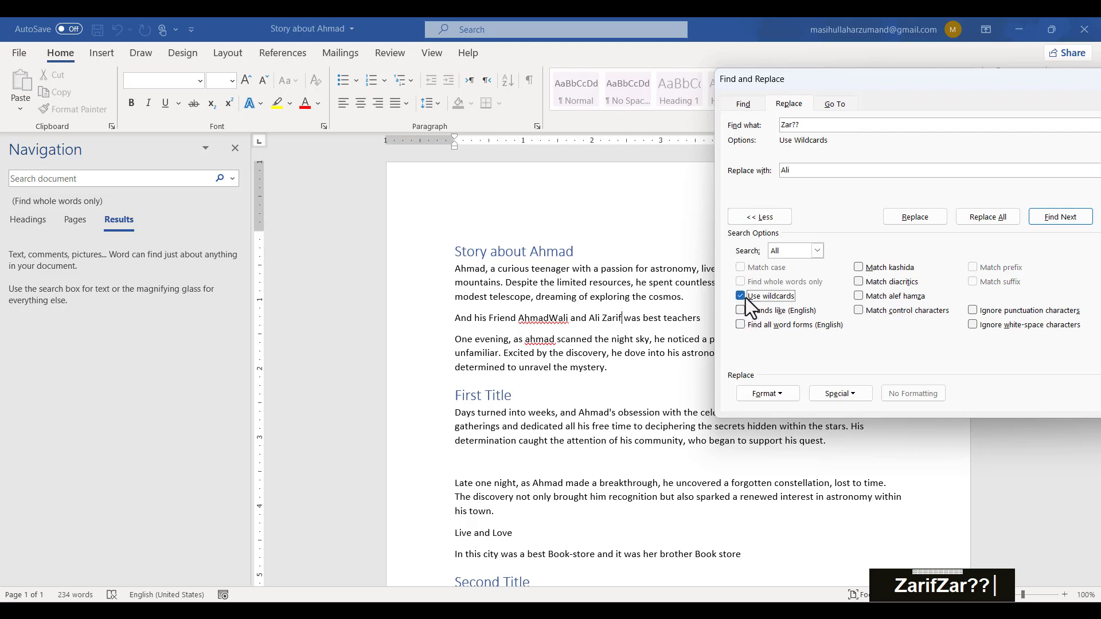
pyautogui.moveTo(822, 125); pyautogui.dragTo(678, 125)
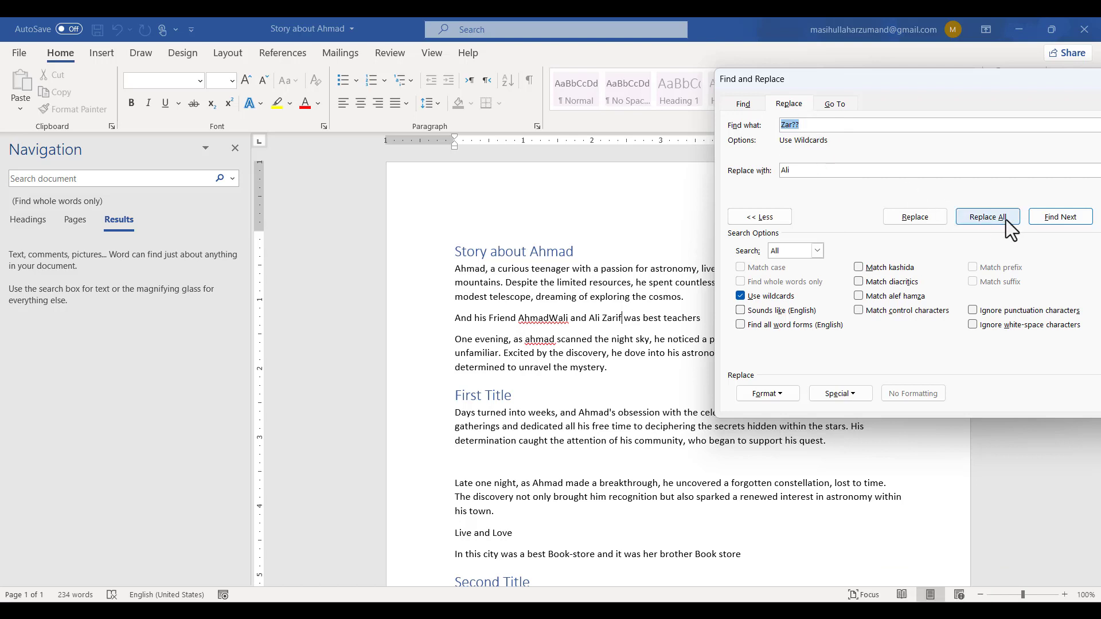
pyautogui.click(1048, 215)
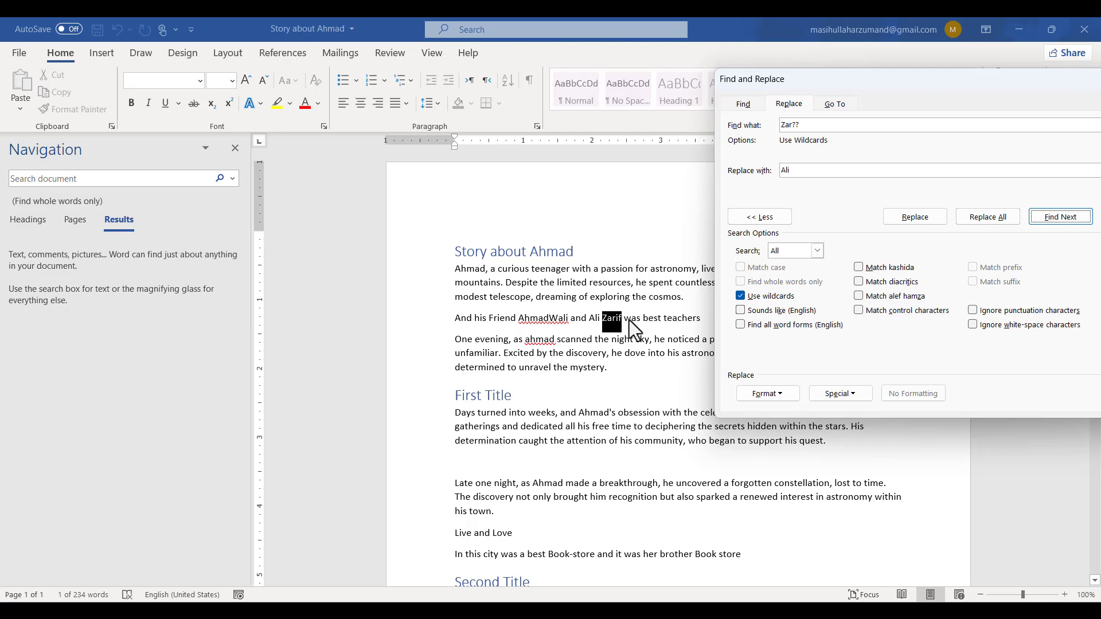
pyautogui.moveTo(899, 77); pyautogui.dragTo(865, 61)
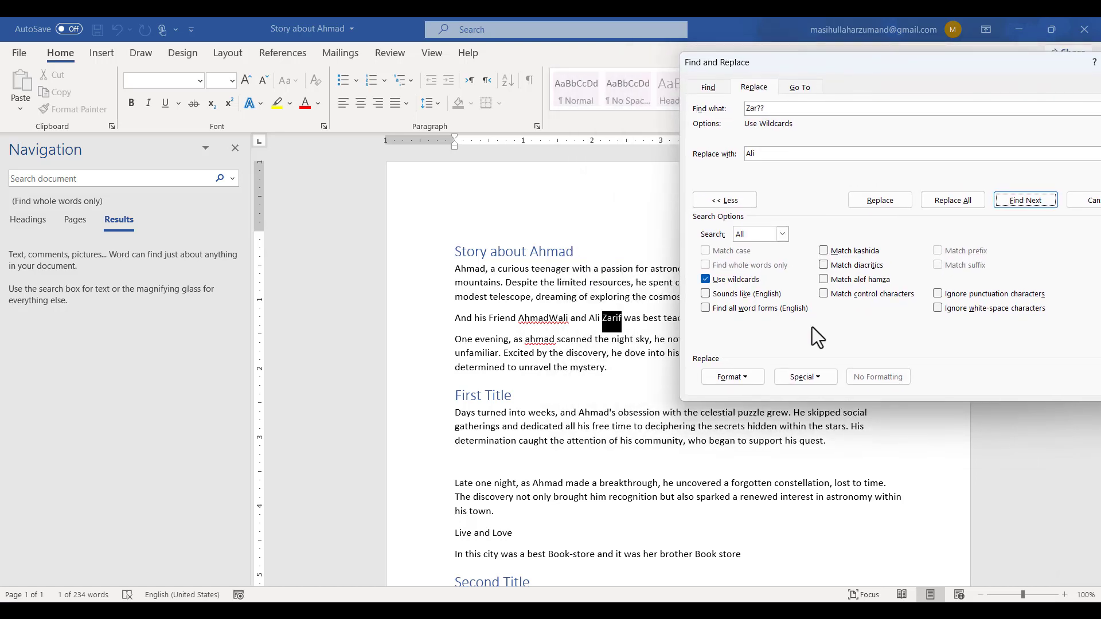
pyautogui.click(717, 281)
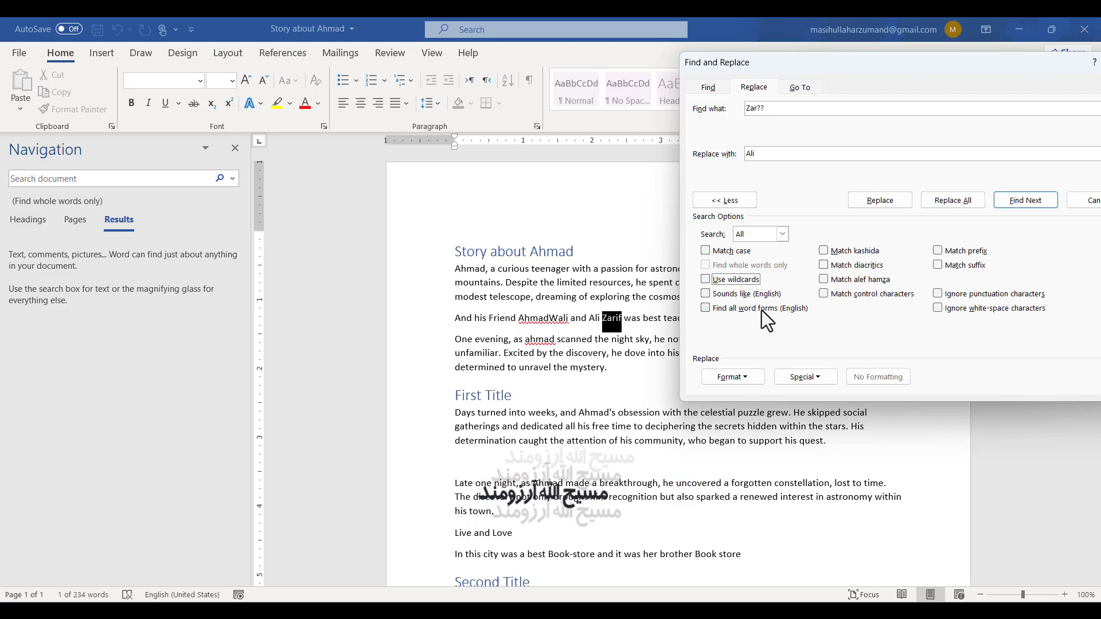
# Search for "Live" with Sounds like (English) enabled, step through both words of the "Live and Love" line, and turn that option off.
pyautogui.click(757, 291)
pyautogui.moveTo(780, 109); pyautogui.dragTo(679, 110)
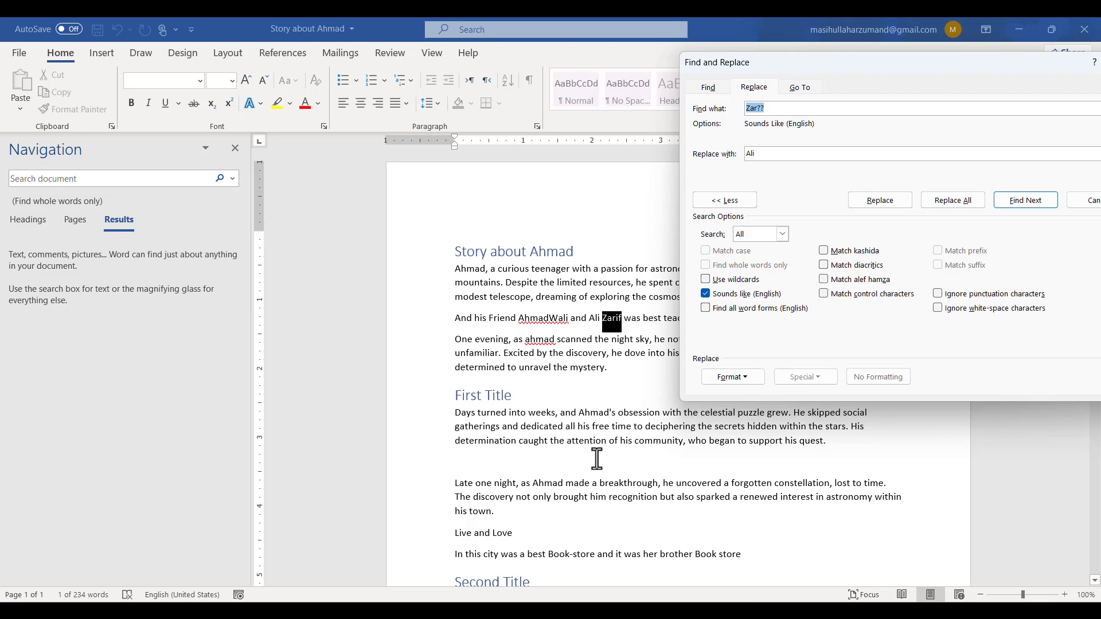
pyautogui.press('shift')
pyautogui.write('Live')
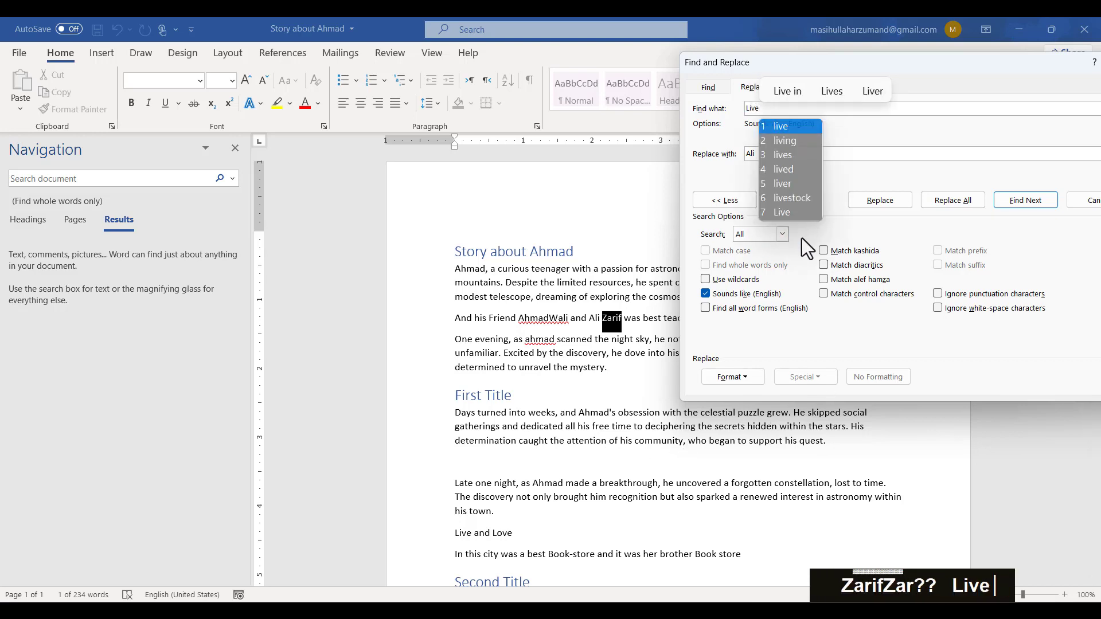
pyautogui.click(918, 110)
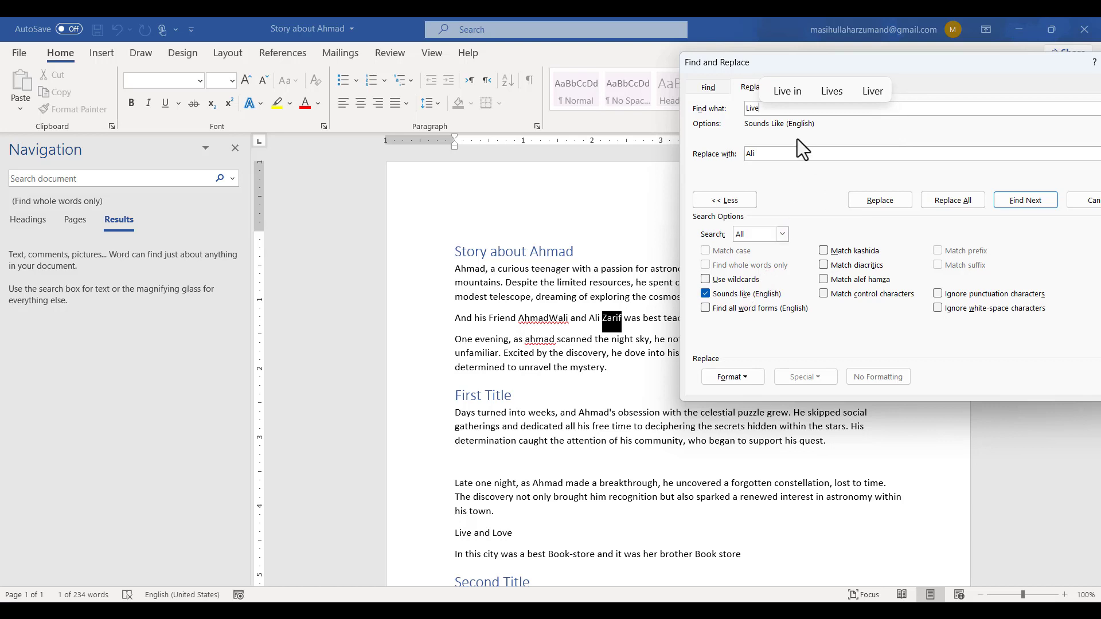
pyautogui.doubleClick(752, 108)
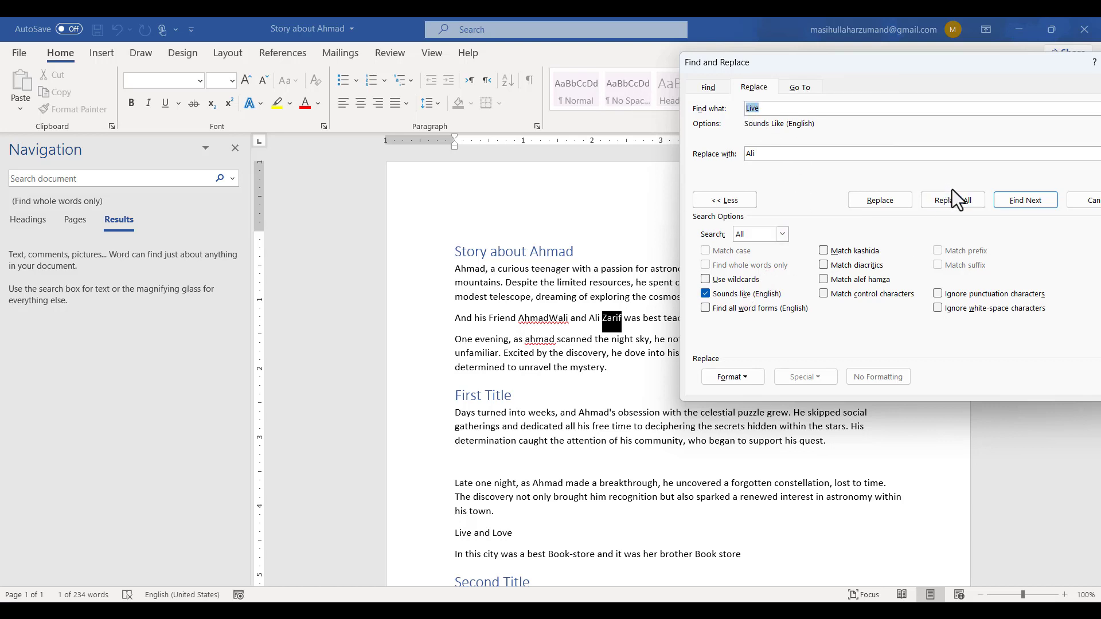
pyautogui.click(1021, 203)
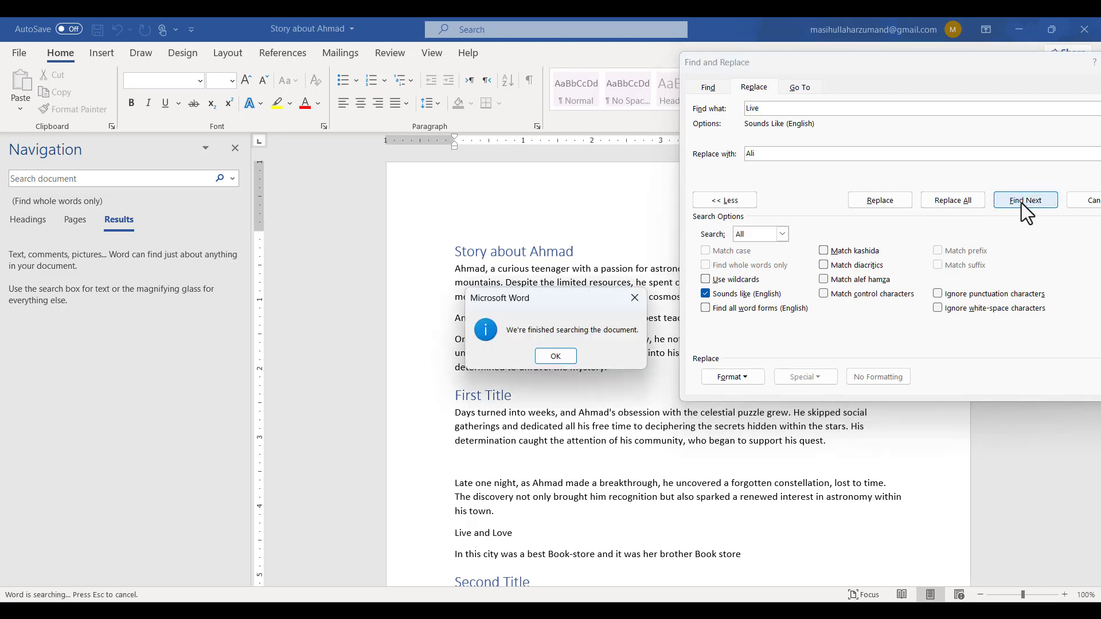
pyautogui.press('space')
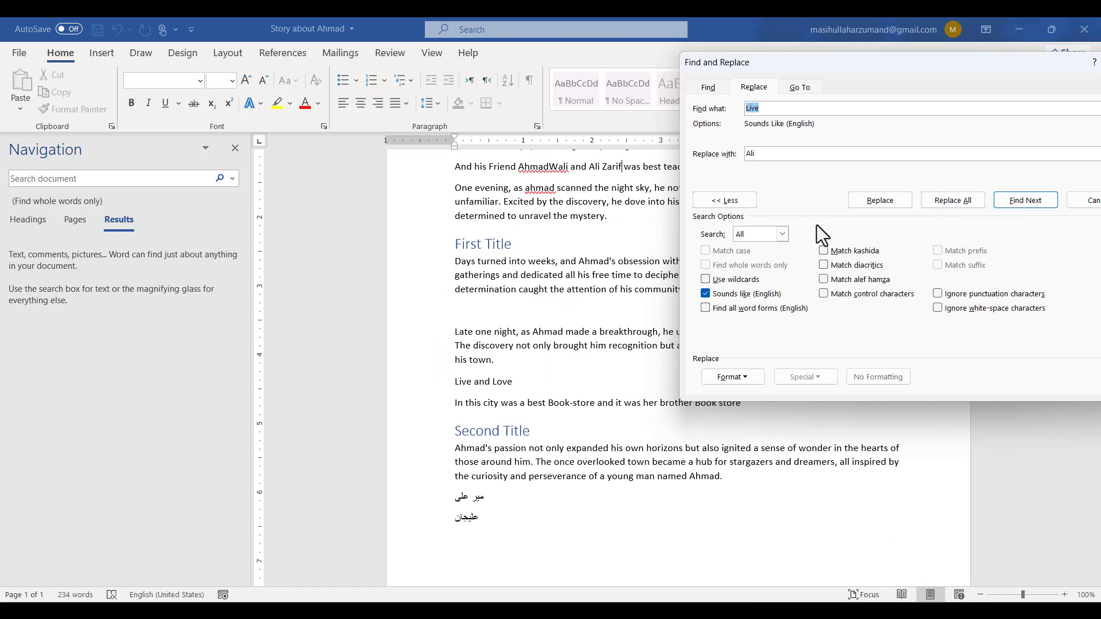
pyautogui.click(1013, 204)
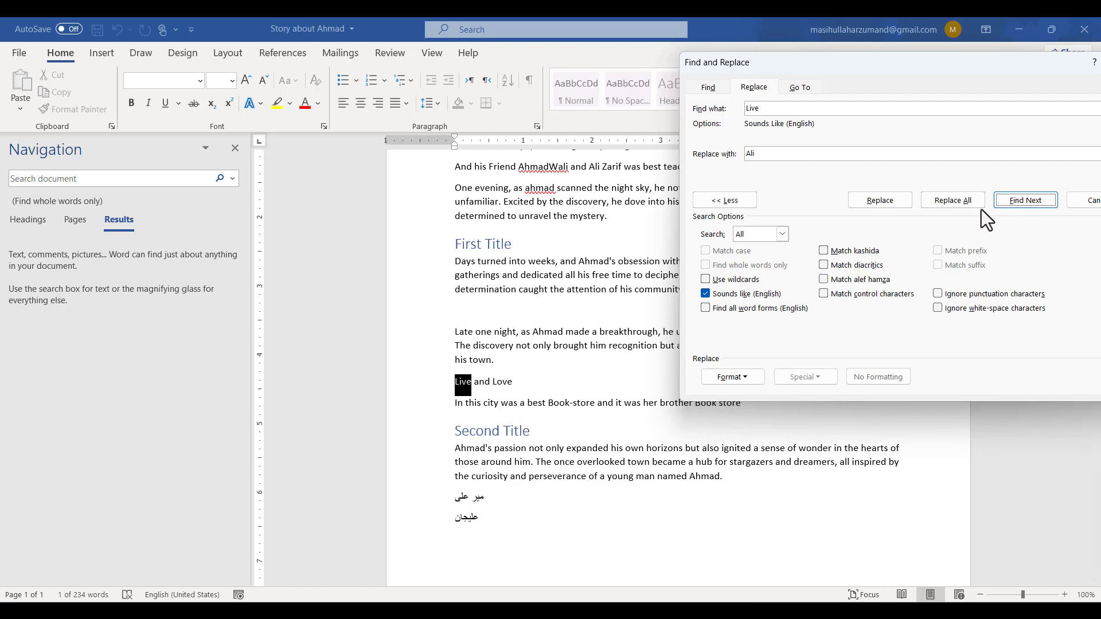
pyautogui.click(1013, 204)
pyautogui.click(729, 298)
# Toggle Find all word forms (English) on and off, then try "Go" as the search text and clear it.
pyautogui.click(722, 312)
pyautogui.click(716, 313)
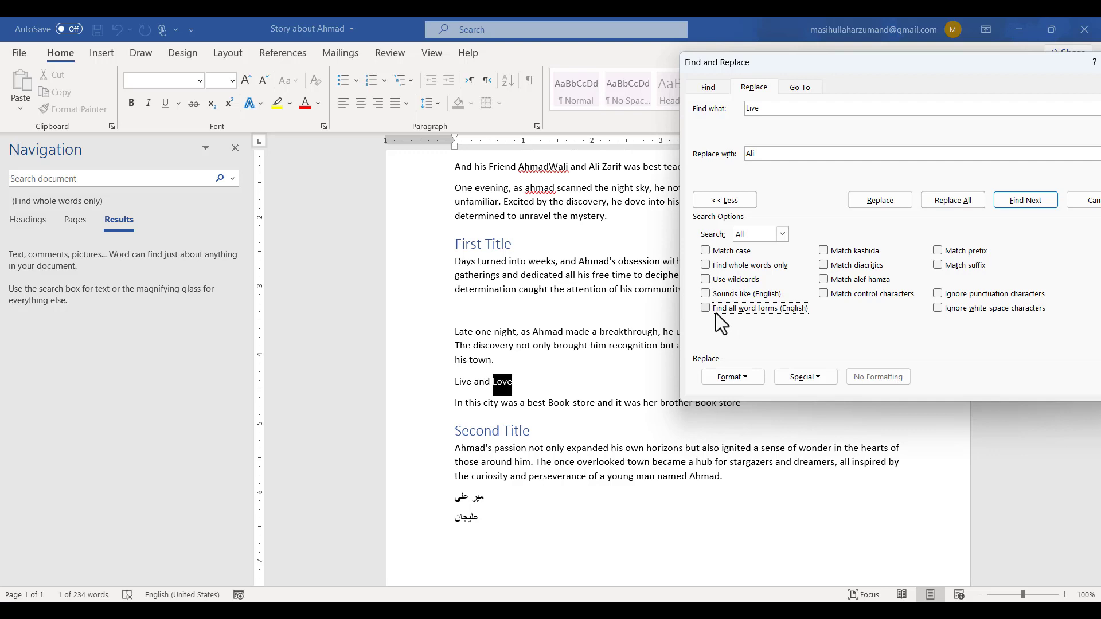
pyautogui.click(716, 314)
pyautogui.click(717, 310)
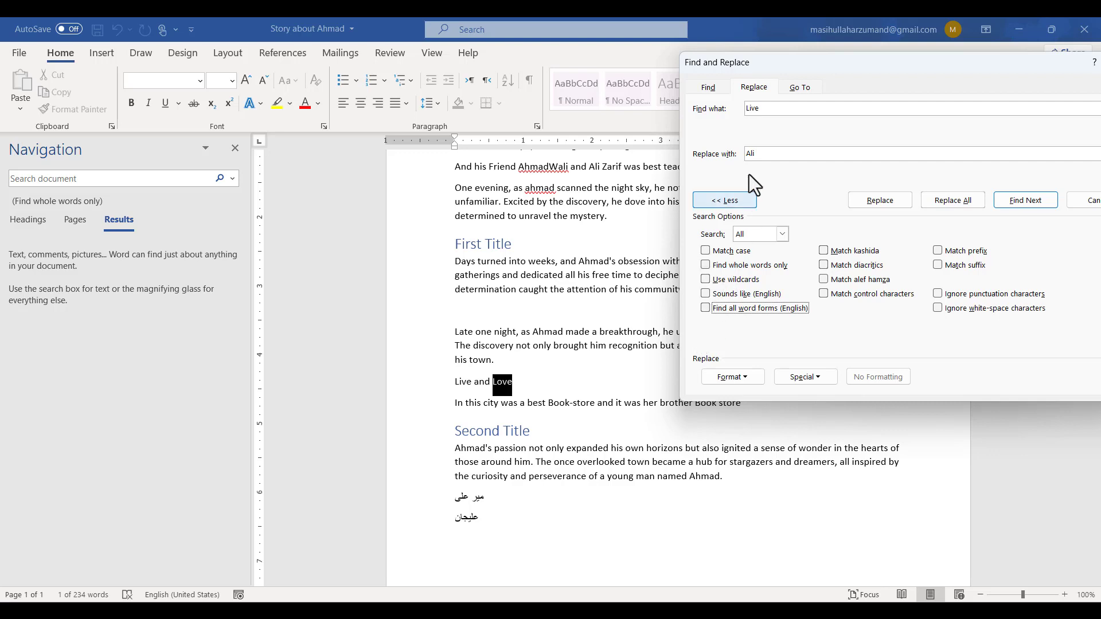
pyautogui.hotkey('alt', 'n')
pyautogui.write('Go')
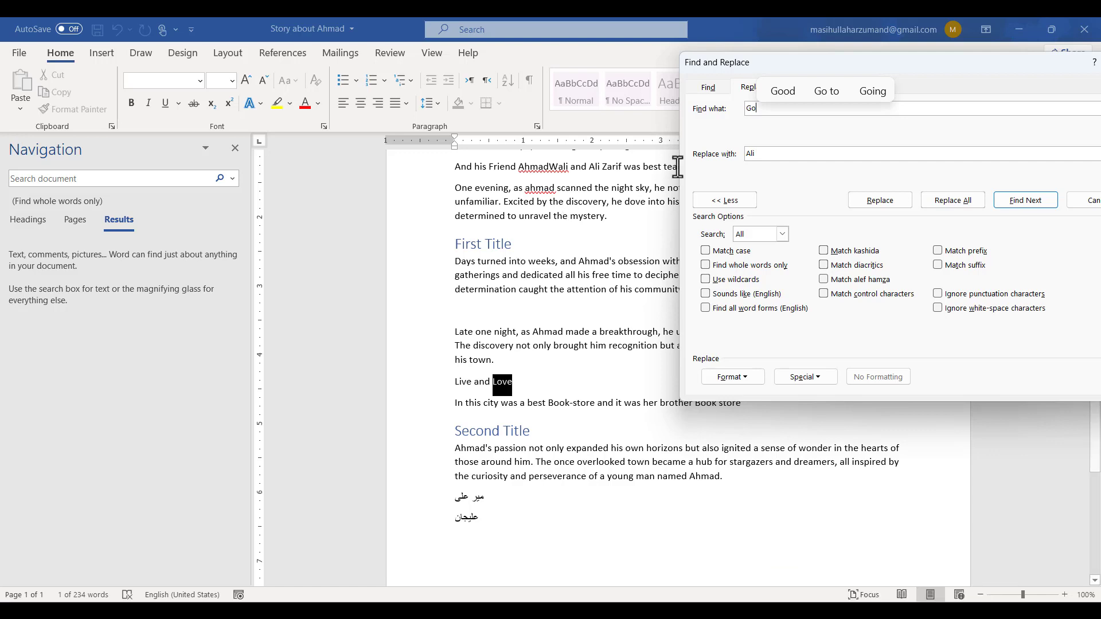
pyautogui.press('BackSpace')
pyautogui.press('BackSpace')
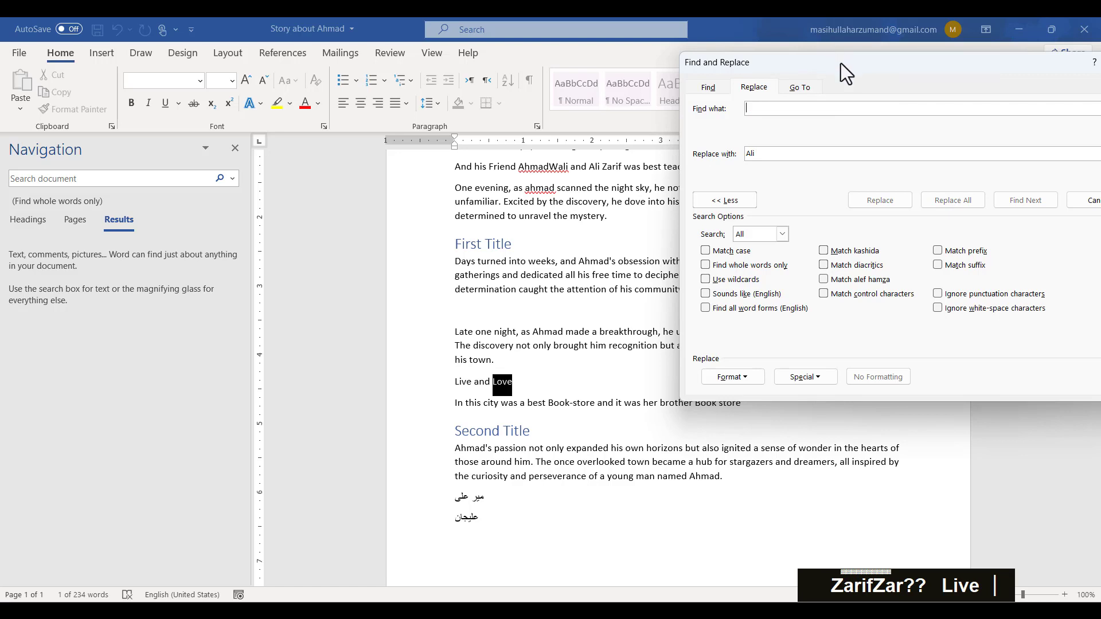
# Reposition the Find and Replace dialog beside the text and search the whole document for the Pashto word "میر".
pyautogui.moveTo(841, 62); pyautogui.dragTo(619, 85)
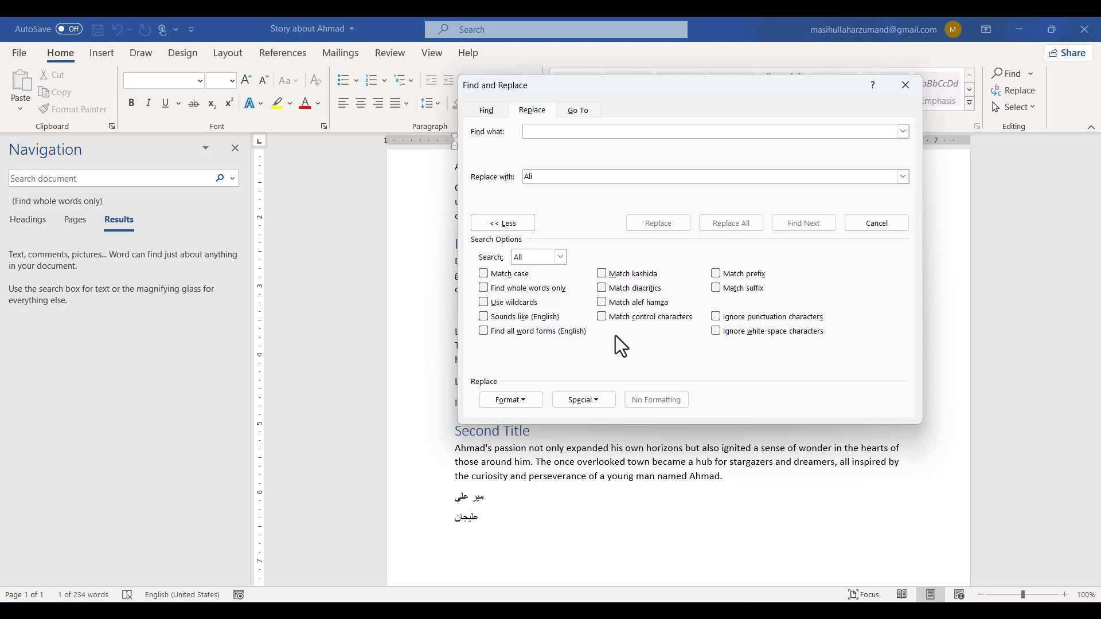
pyautogui.moveTo(629, 93); pyautogui.dragTo(748, 104)
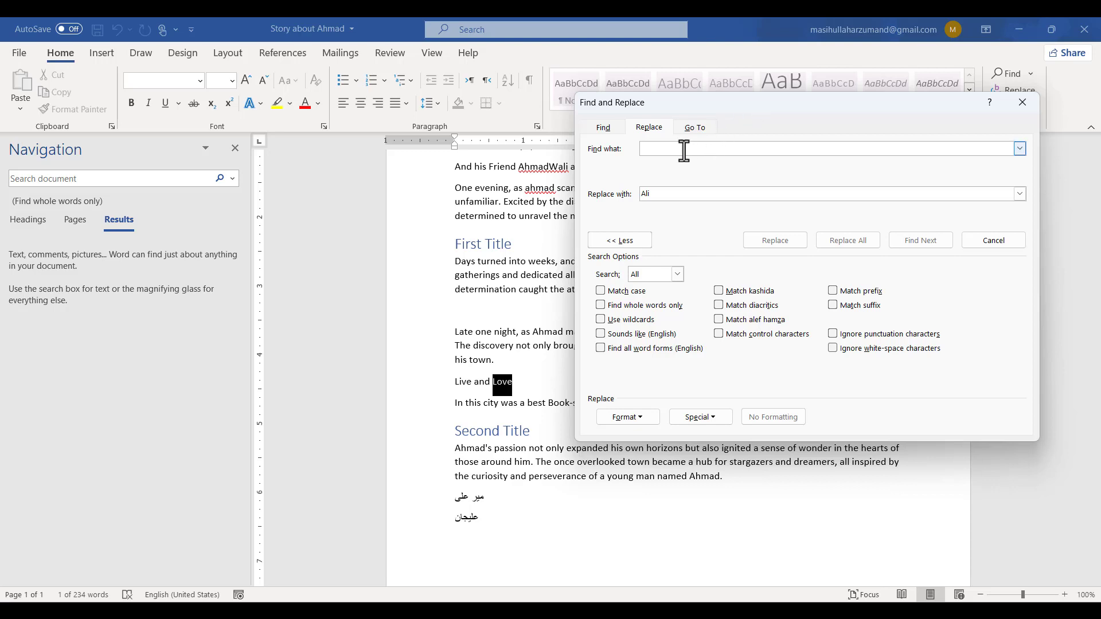
pyautogui.click(658, 147)
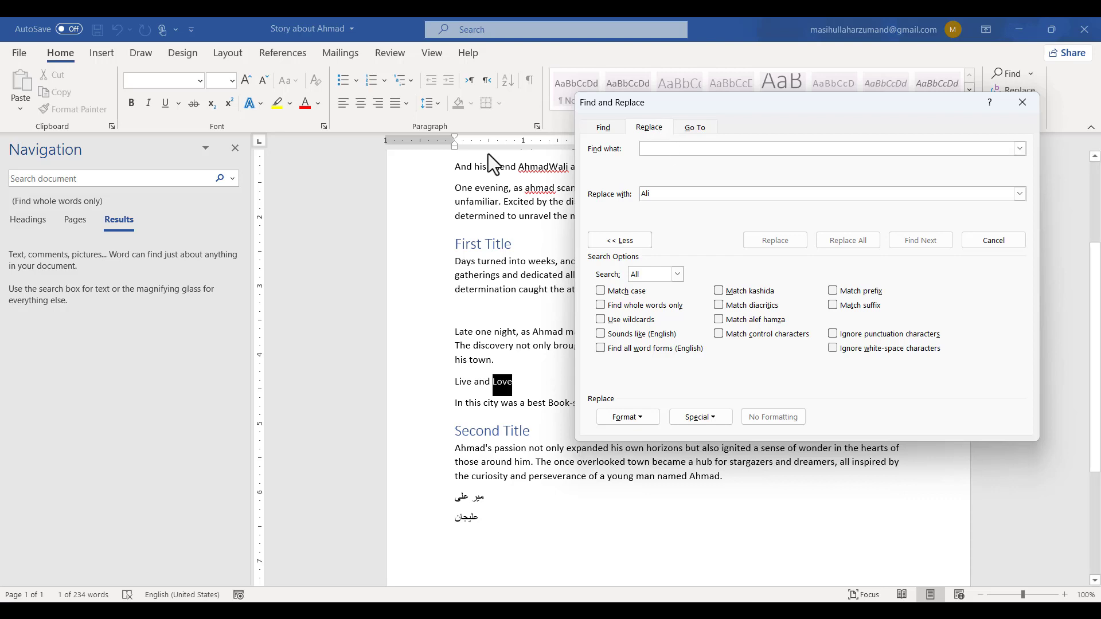
pyautogui.hotkey('alt', 'shift')
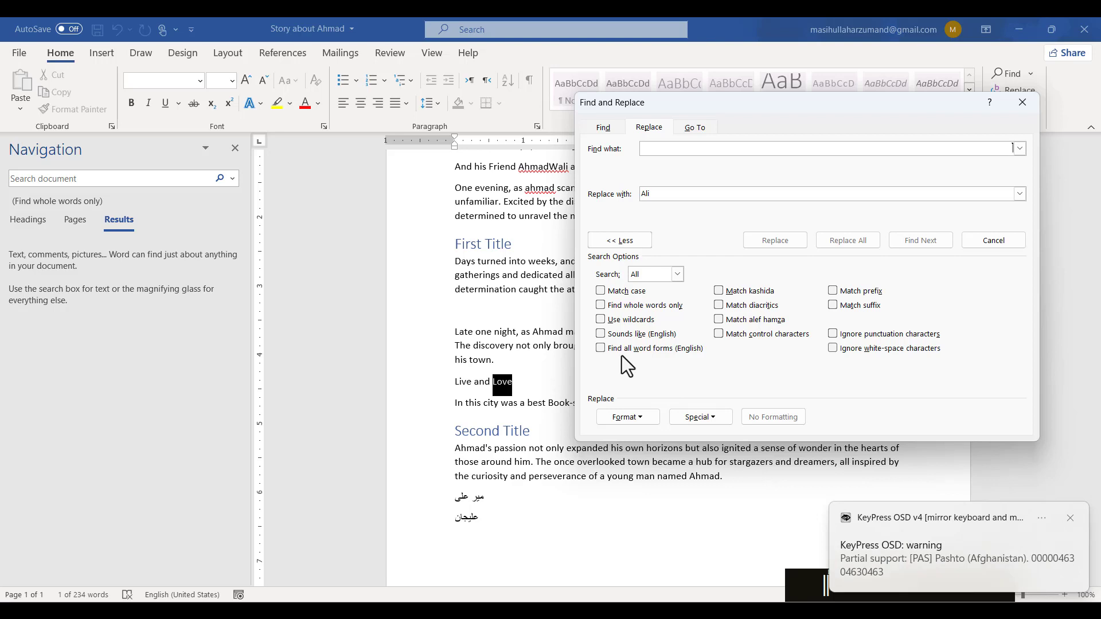
pyautogui.write('میر')
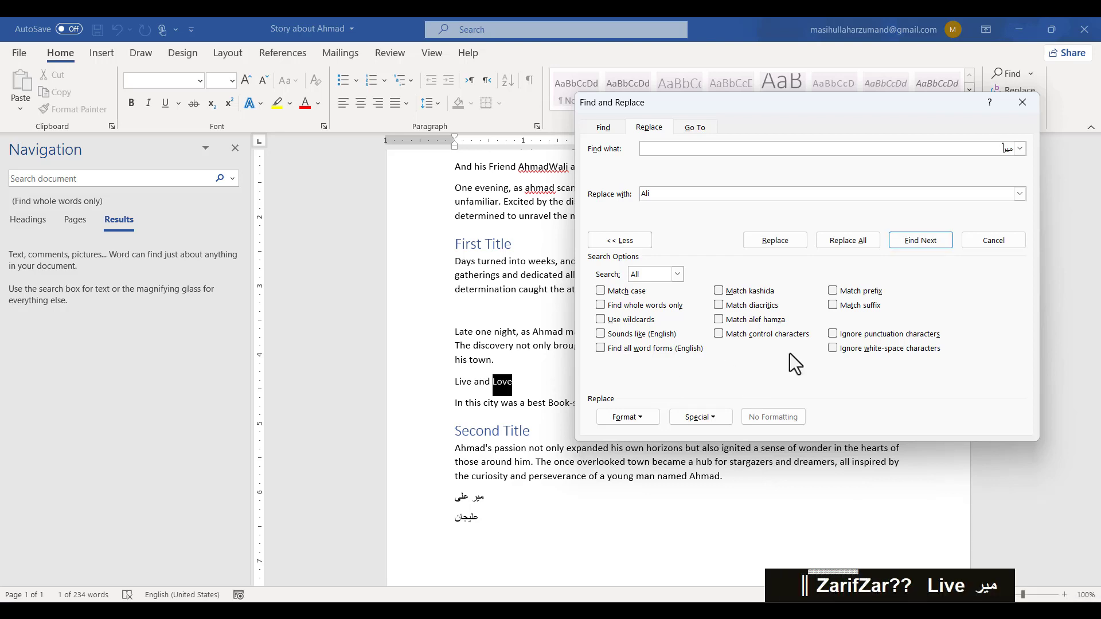
pyautogui.click(907, 237)
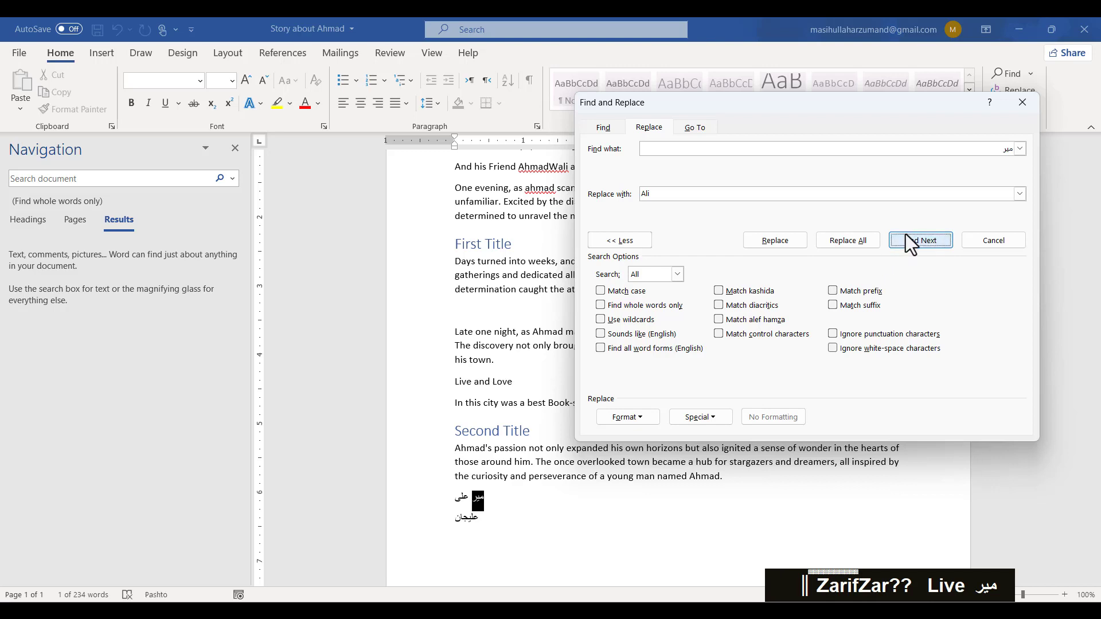
pyautogui.click(908, 243)
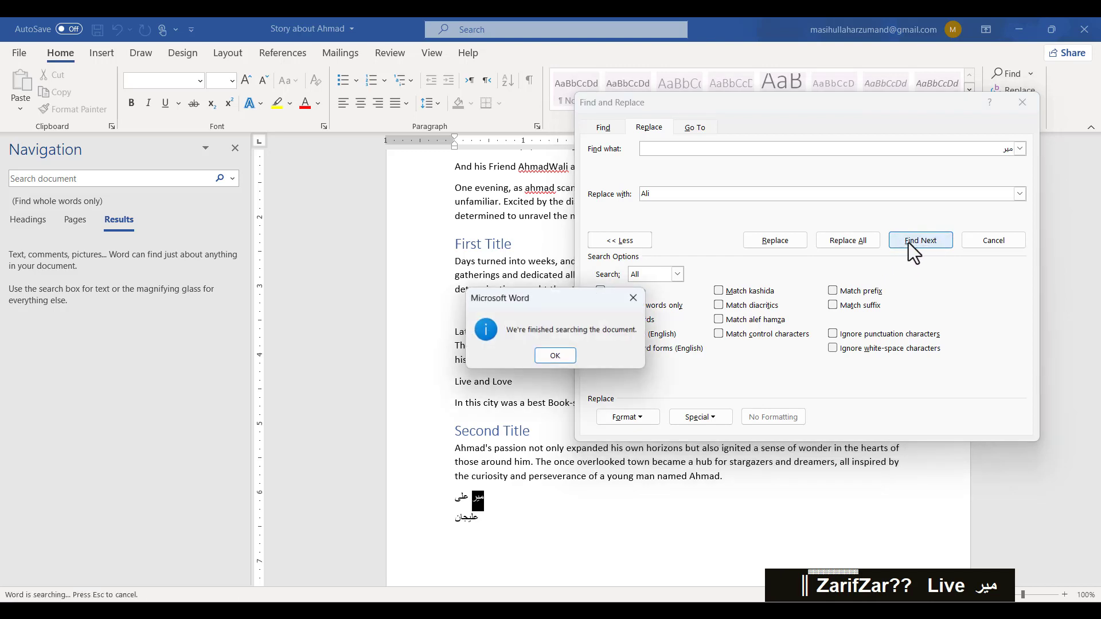
pyautogui.press('Return')
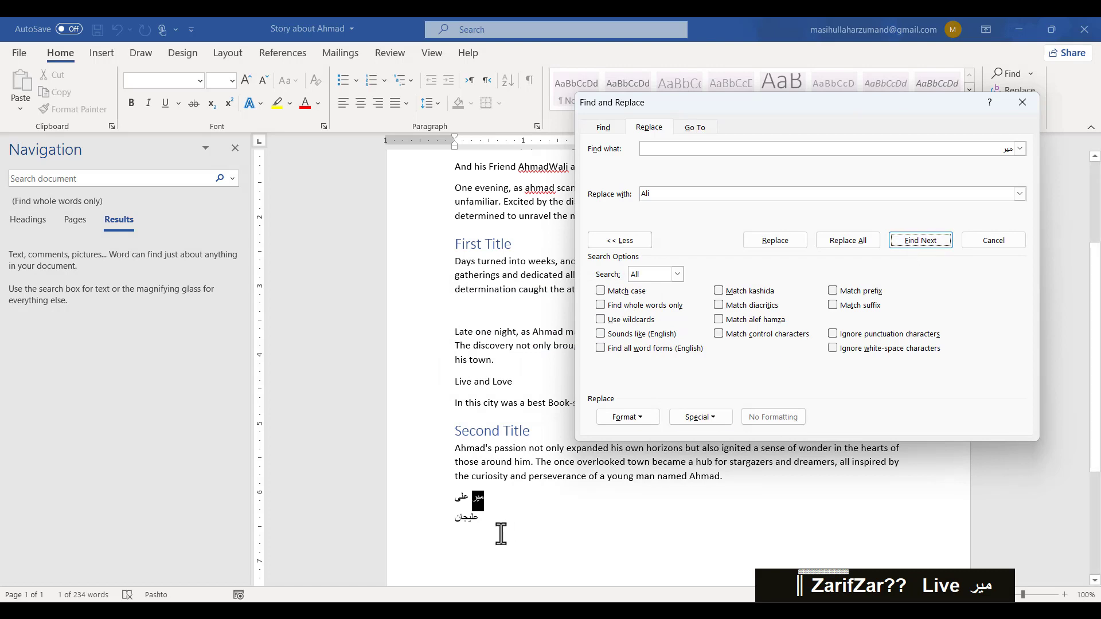
# Set the search text to "على" and step through its matches to the end of the document.
pyautogui.moveTo(676, 151); pyautogui.dragTo(1099, 178)
pyautogui.write('على')
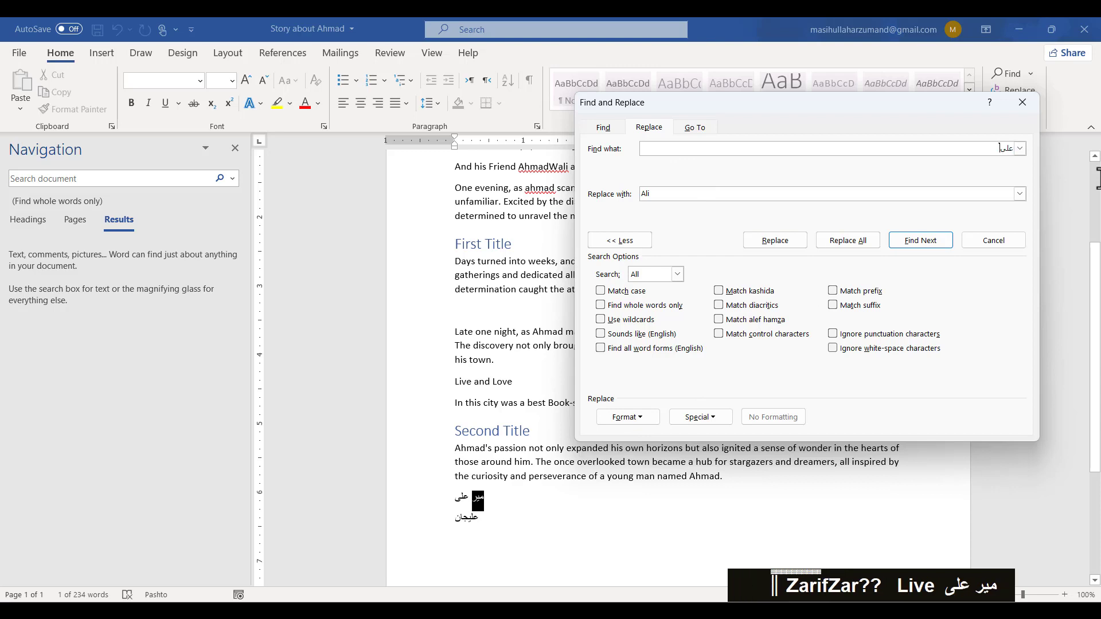
pyautogui.click(932, 246)
pyautogui.click(932, 245)
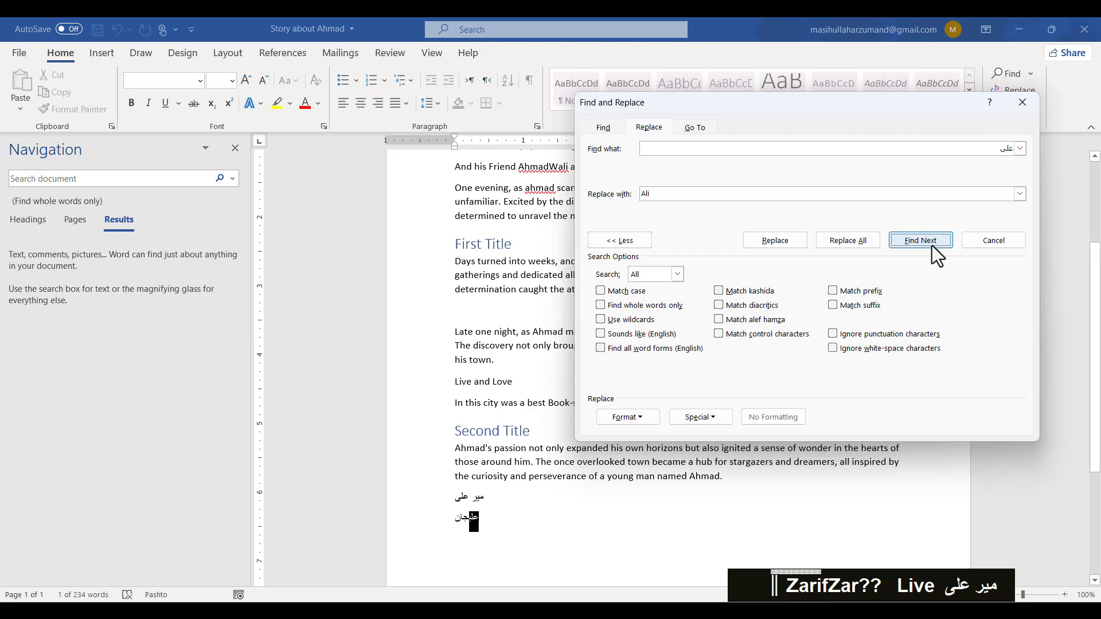
pyautogui.click(928, 243)
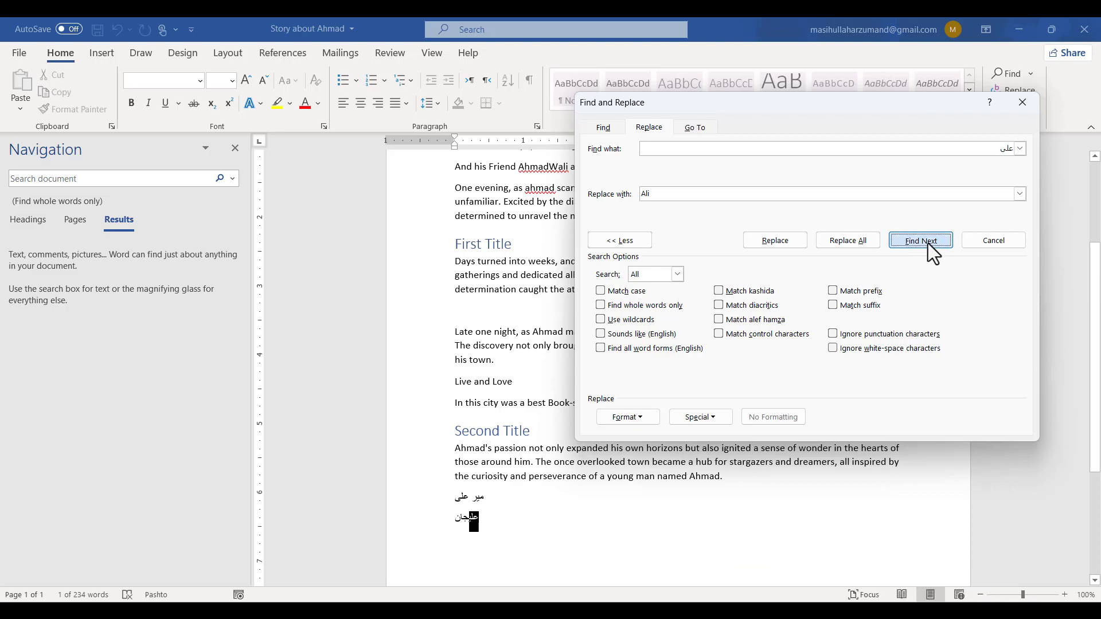
pyautogui.press('Return')
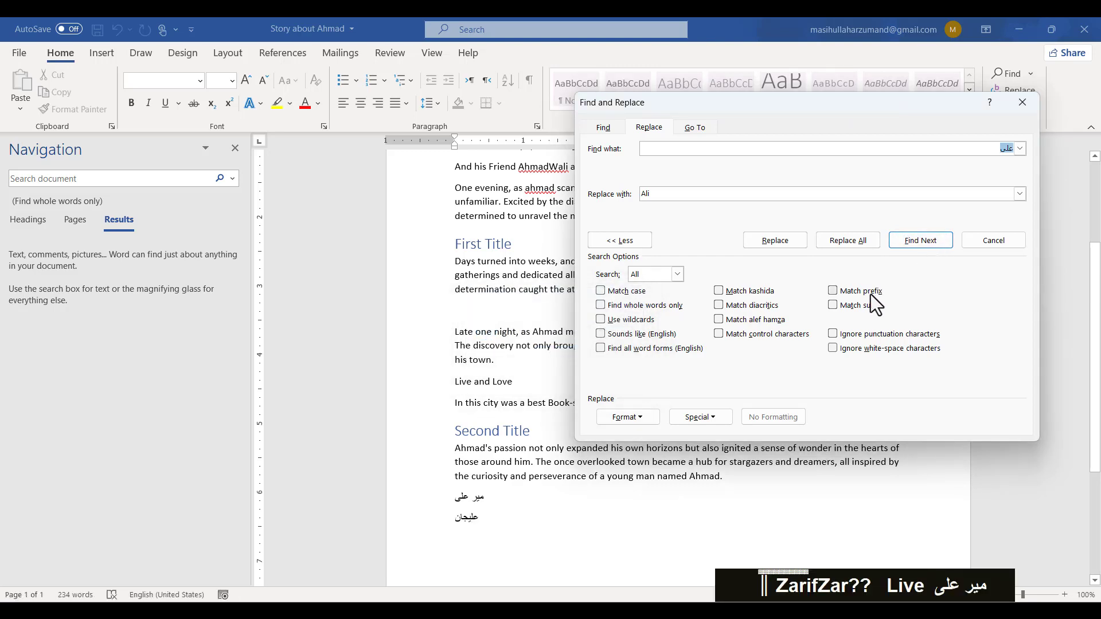
# Step through the "على" matches with Match prefix enabled, and turn that option off again.
pyautogui.click(871, 293)
pyautogui.click(921, 240)
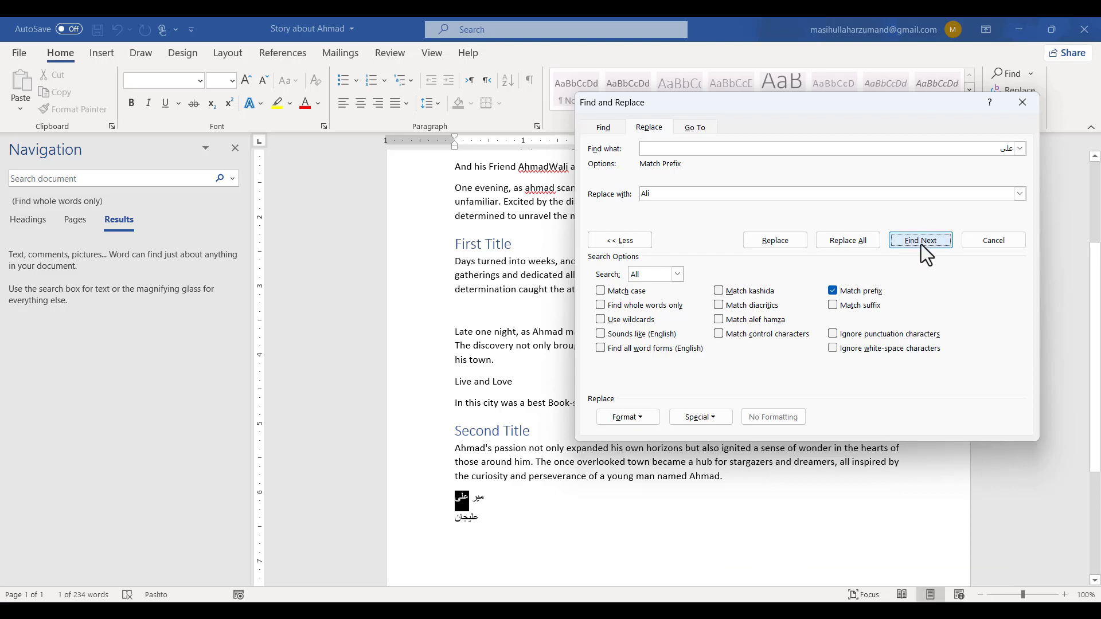
pyautogui.click(921, 245)
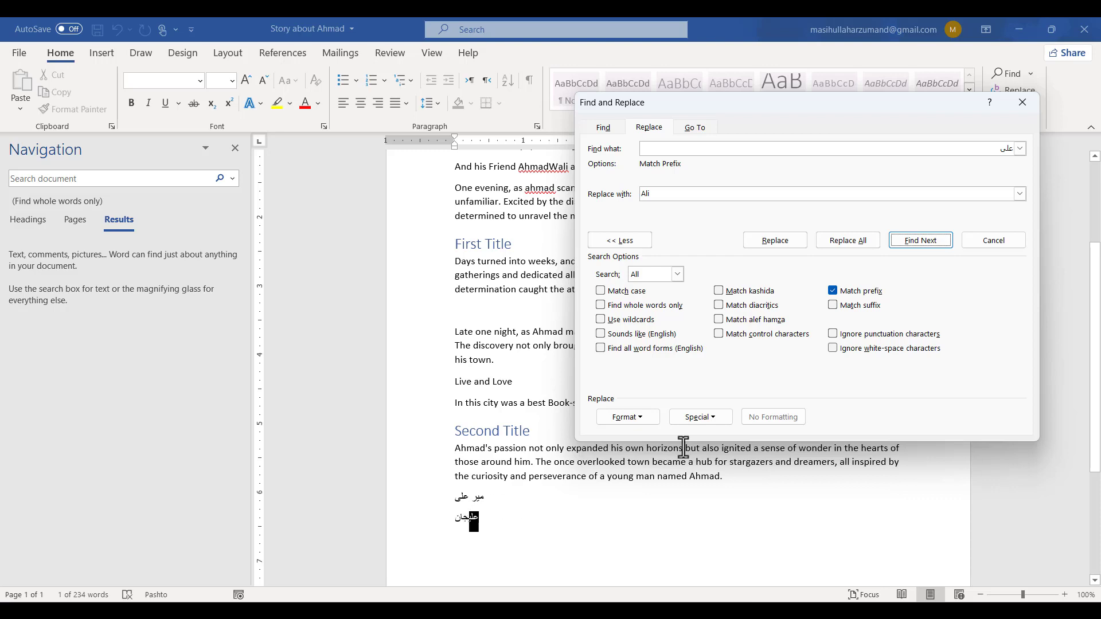
pyautogui.click(852, 294)
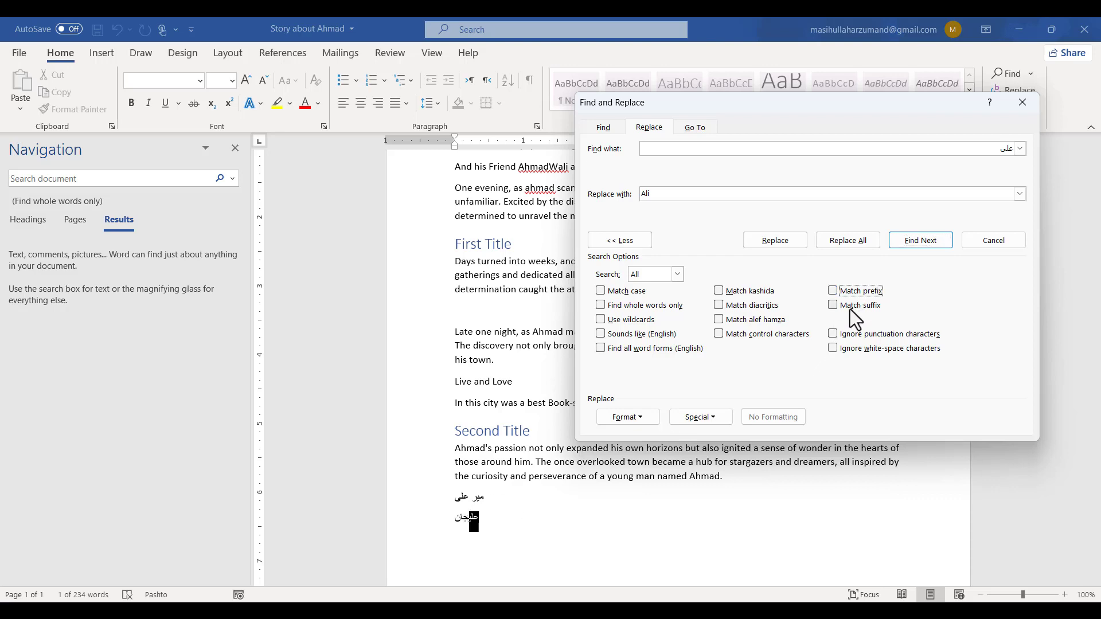
# Enable Match suffix and search the whole document for "على" as a word ending.
pyautogui.click(851, 309)
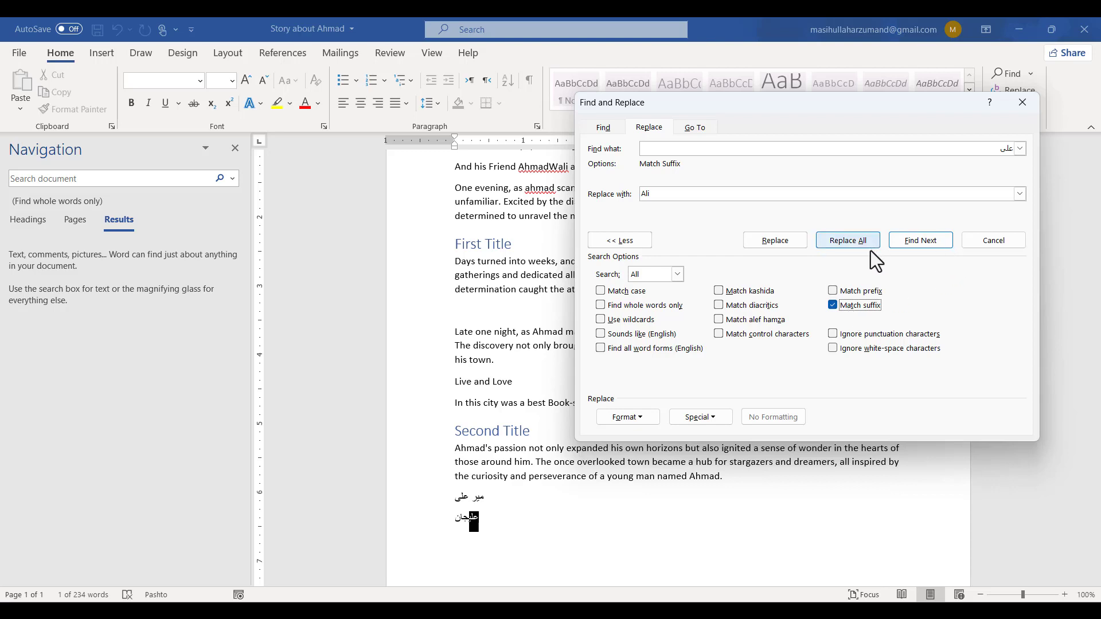
pyautogui.click(918, 247)
pyautogui.press('space')
pyautogui.press('space')
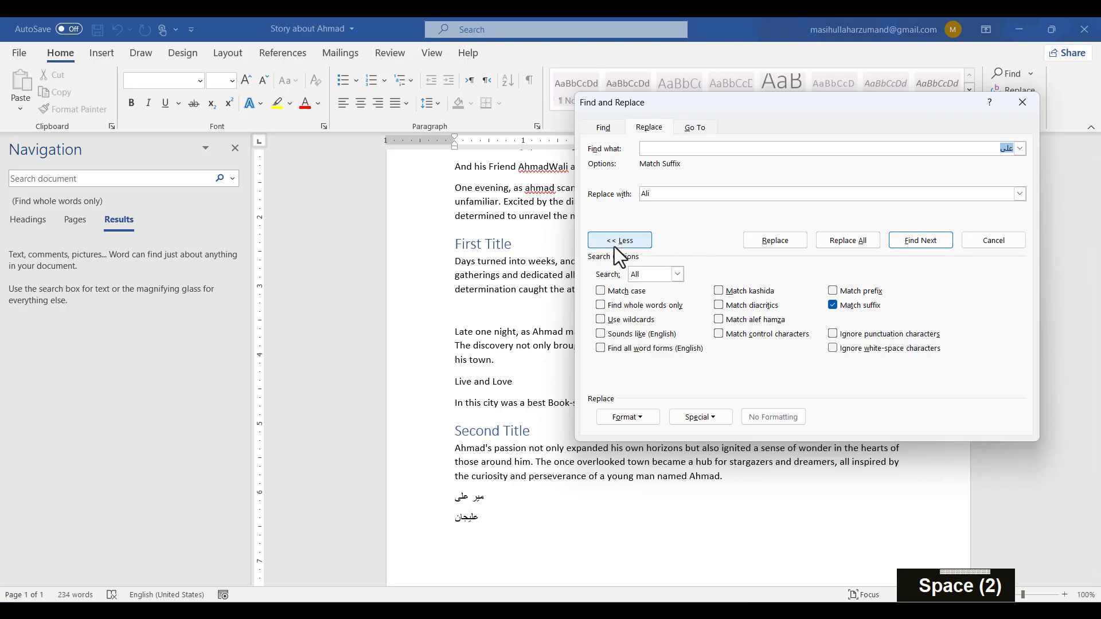
pyautogui.click(913, 243)
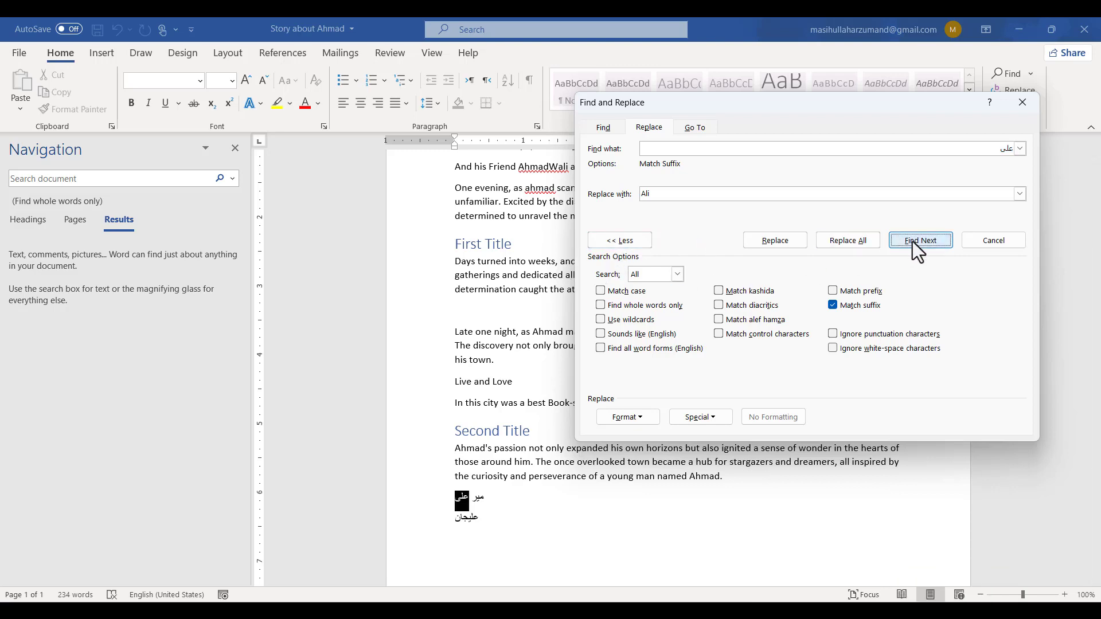
pyautogui.click(927, 240)
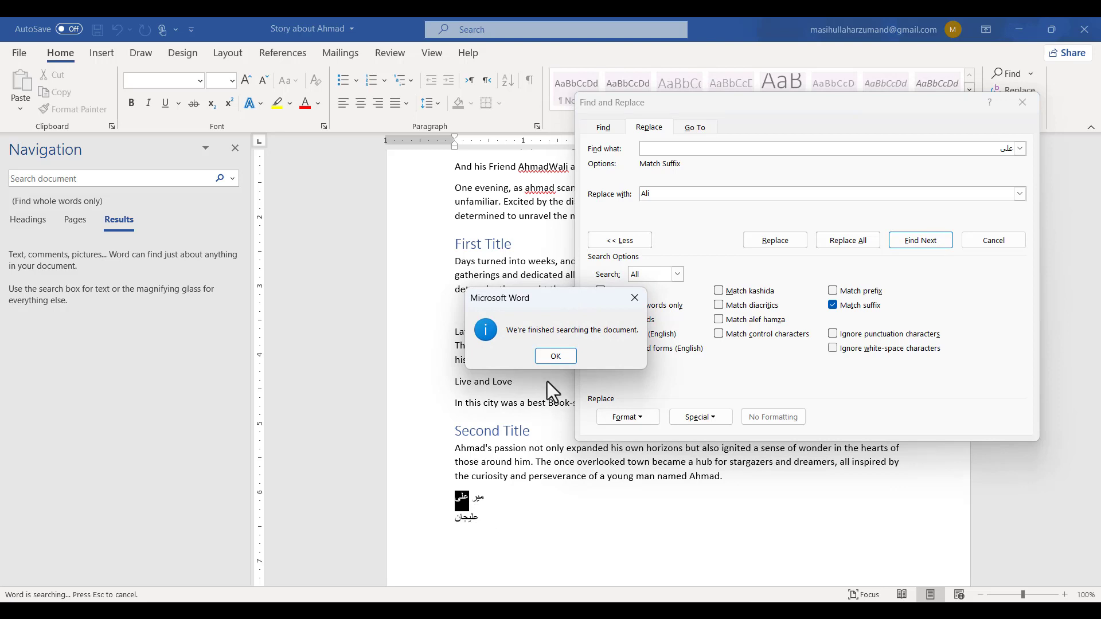
# Turn off Match suffix and replace the search text with "Book Store".
pyautogui.click(556, 356)
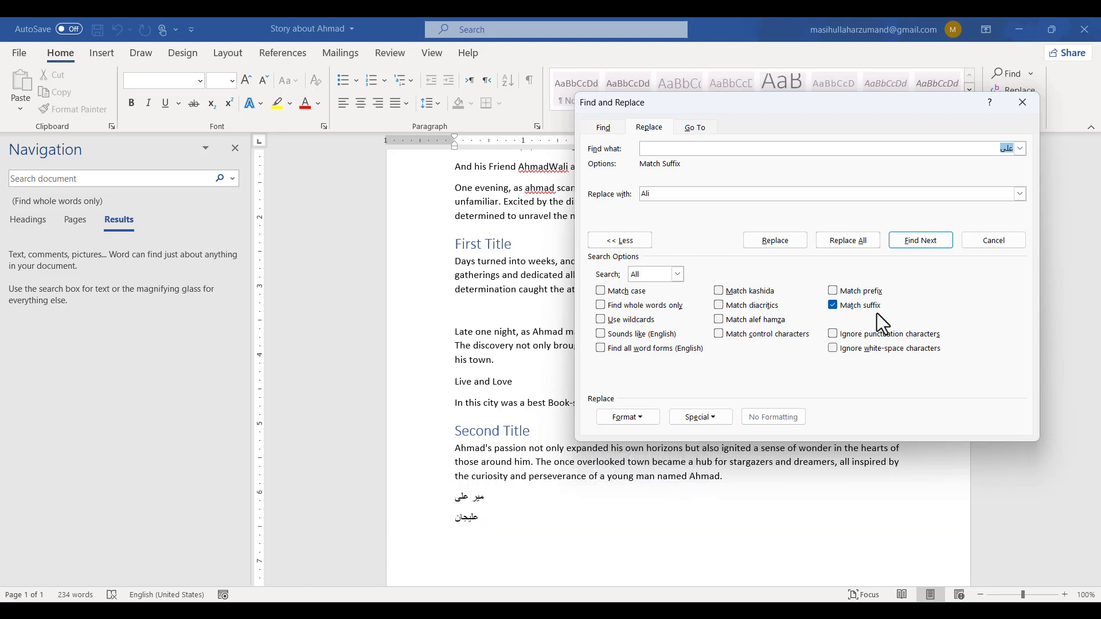
pyautogui.click(860, 305)
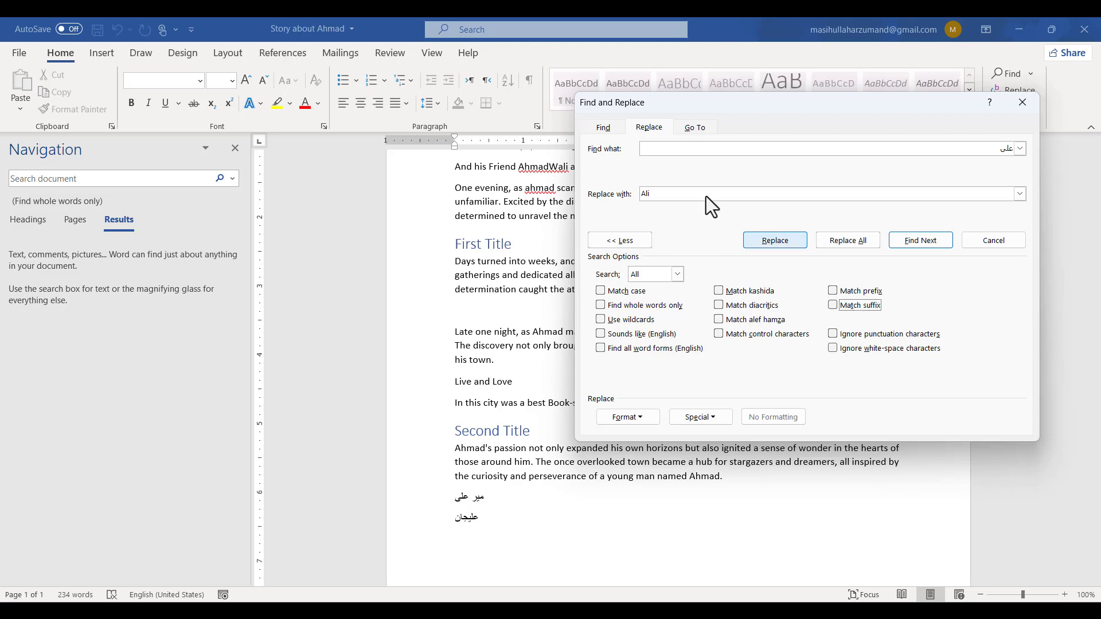
pyautogui.click(688, 150)
pyautogui.moveTo(707, 97); pyautogui.dragTo(677, 179)
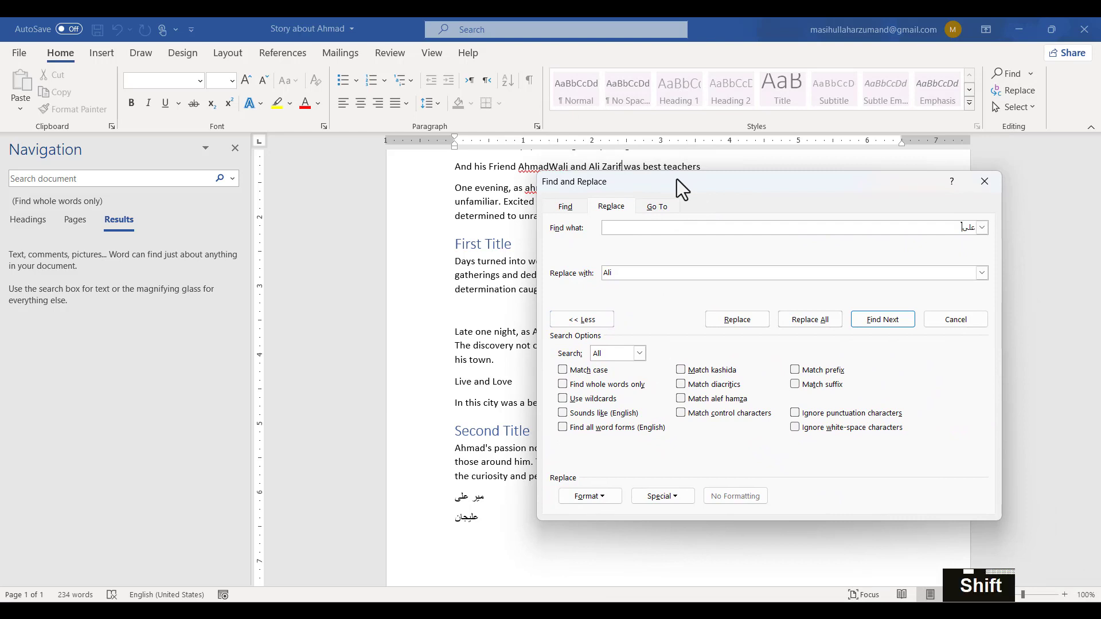
pyautogui.write('خخن')
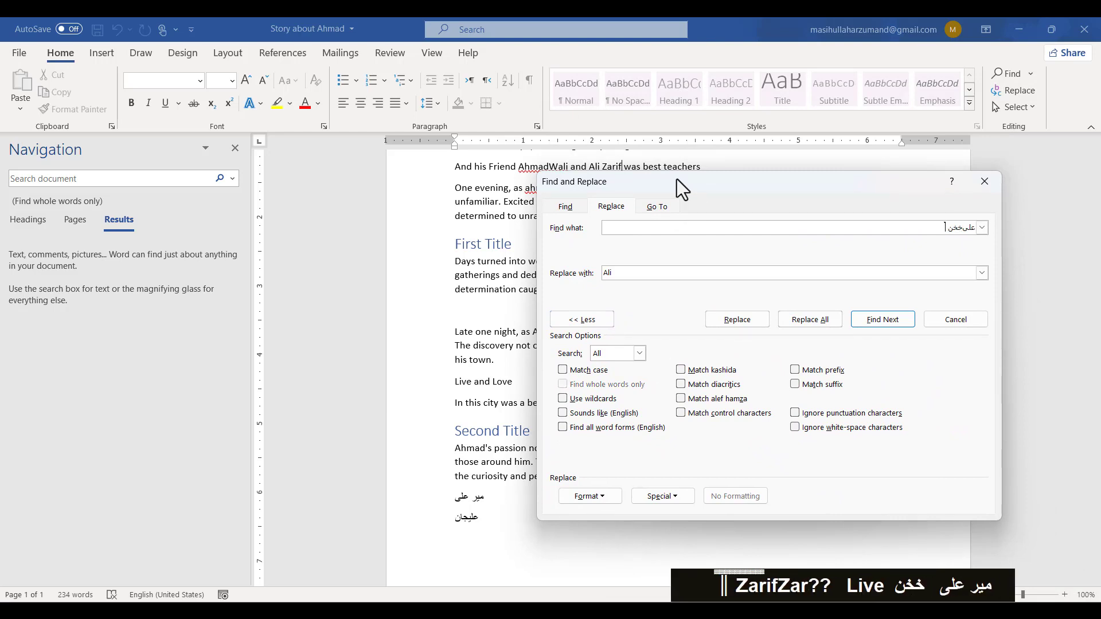
pyautogui.hotkey('ctrl', 'a')
pyautogui.hotkey('alt', 'shift')
pyautogui.write('Book S')
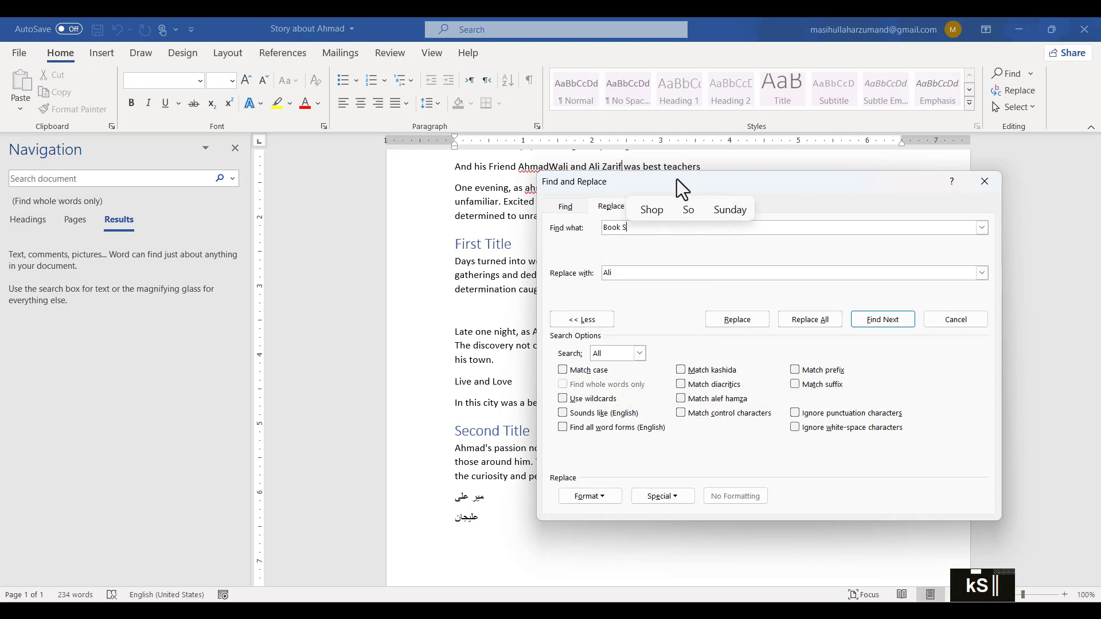
pyautogui.write('torr')
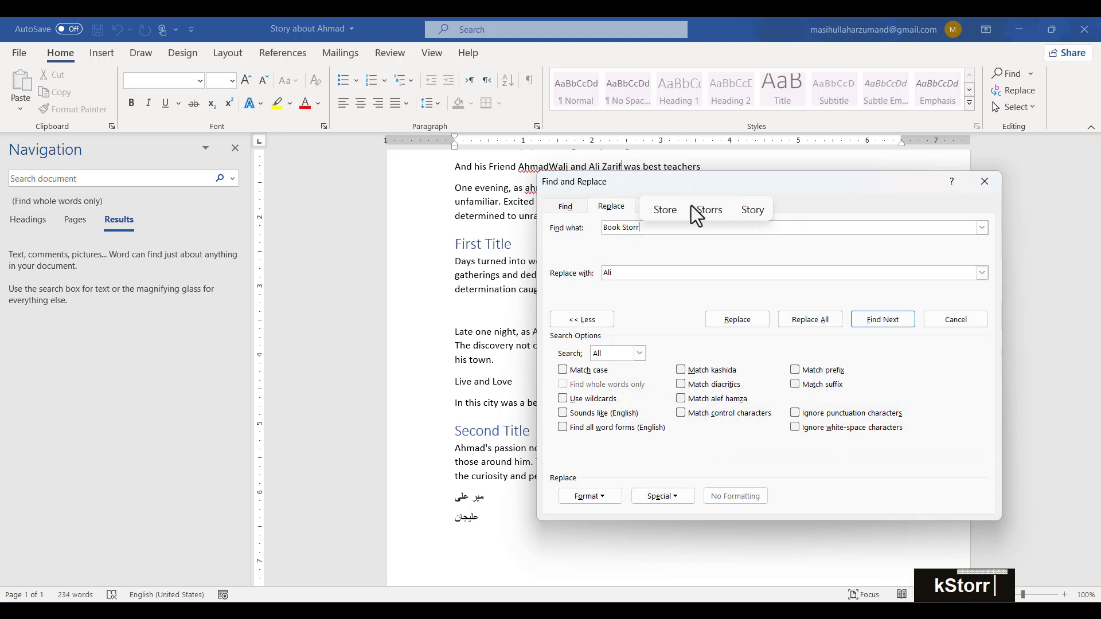
pyautogui.press('BackSpace')
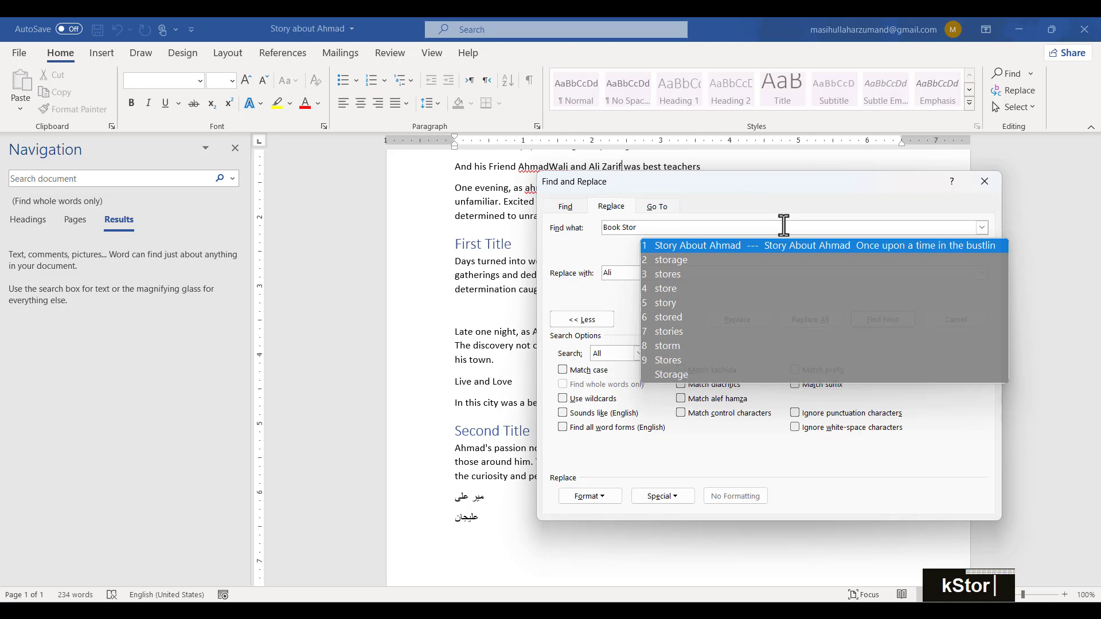
pyautogui.write('e')
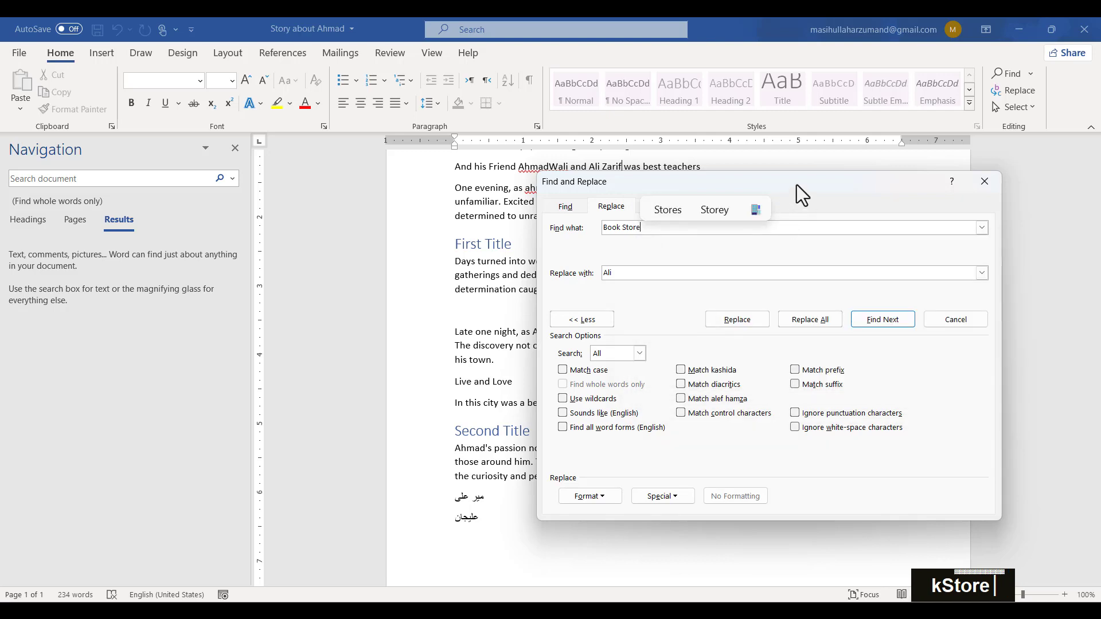
# Move the Find and Replace dialog clear of the Book-store sentence and find "Book Store" with no search options enabled.
pyautogui.moveTo(796, 185); pyautogui.dragTo(865, 149)
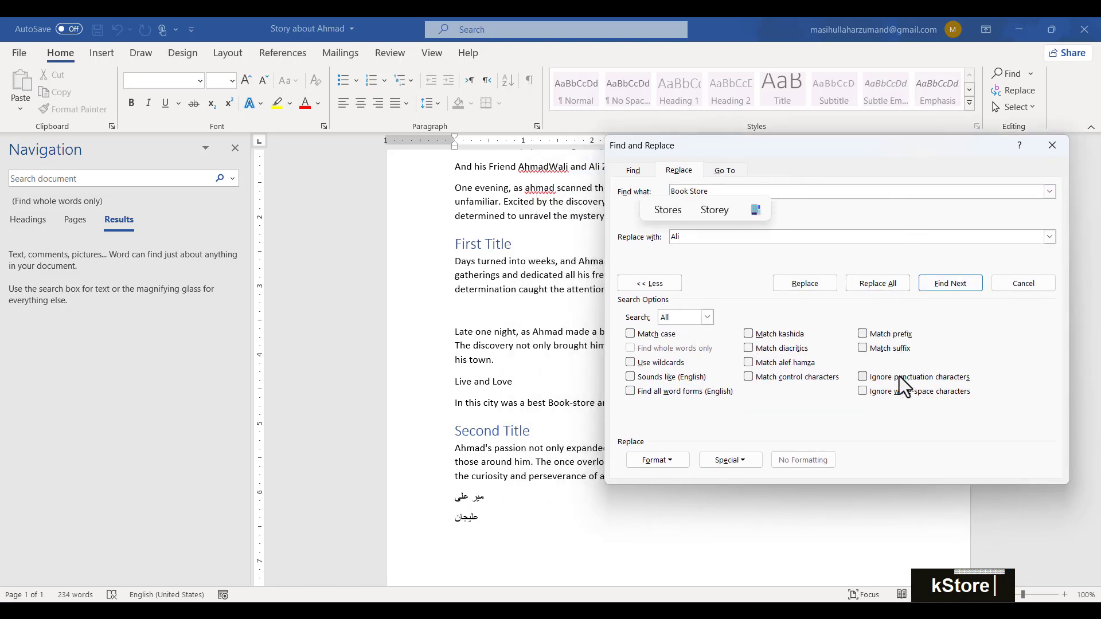
pyautogui.scroll(1, 495, 376)
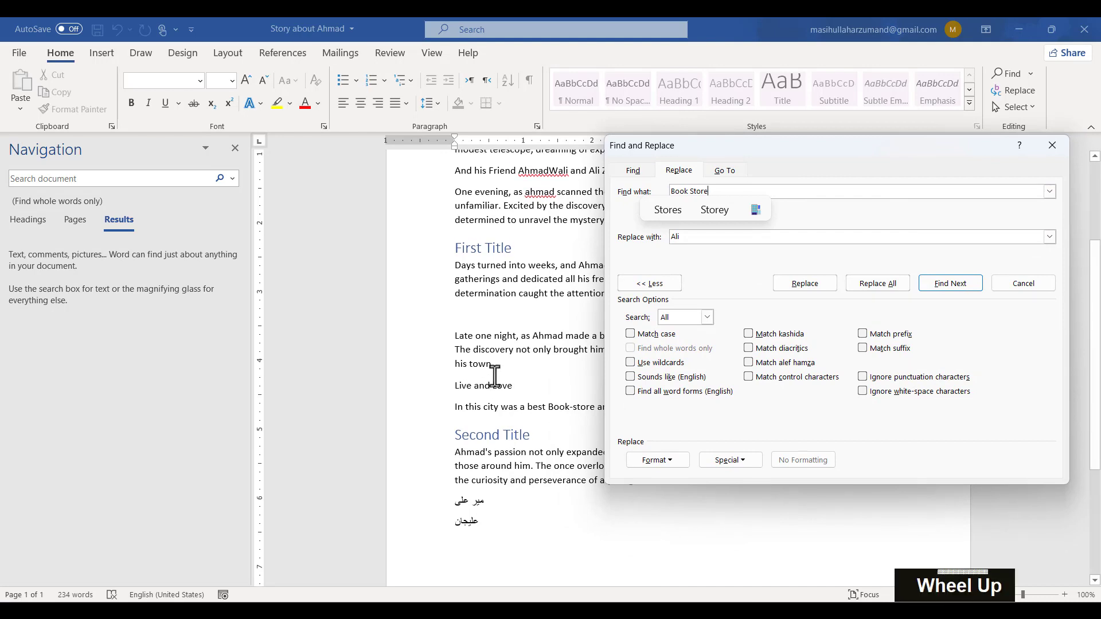
pyautogui.moveTo(752, 141); pyautogui.dragTo(881, 144)
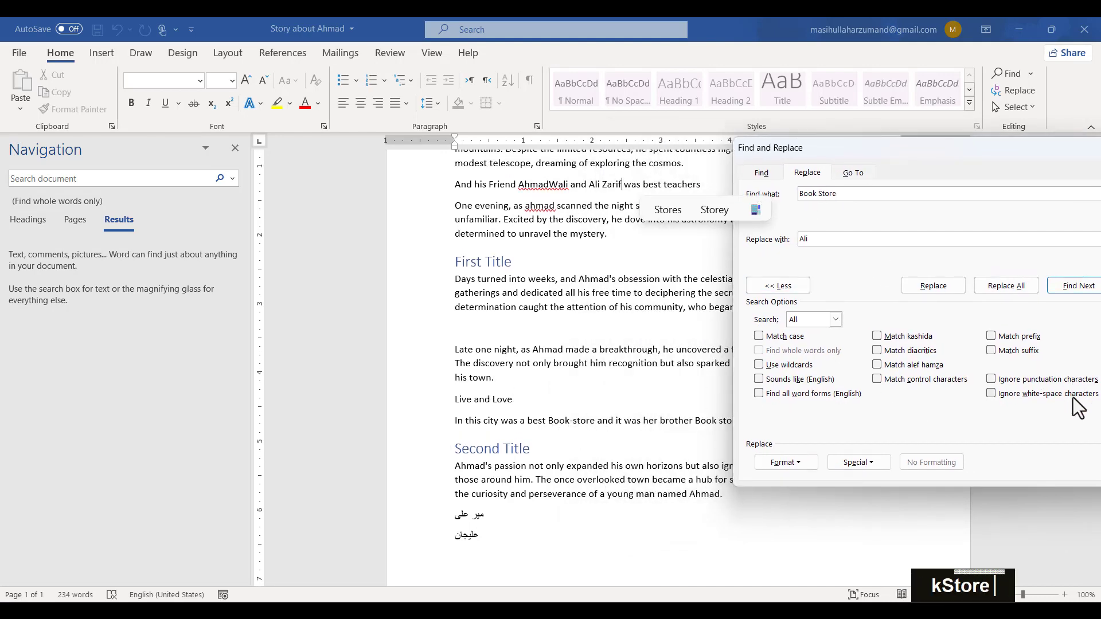
pyautogui.moveTo(897, 153); pyautogui.dragTo(856, 115)
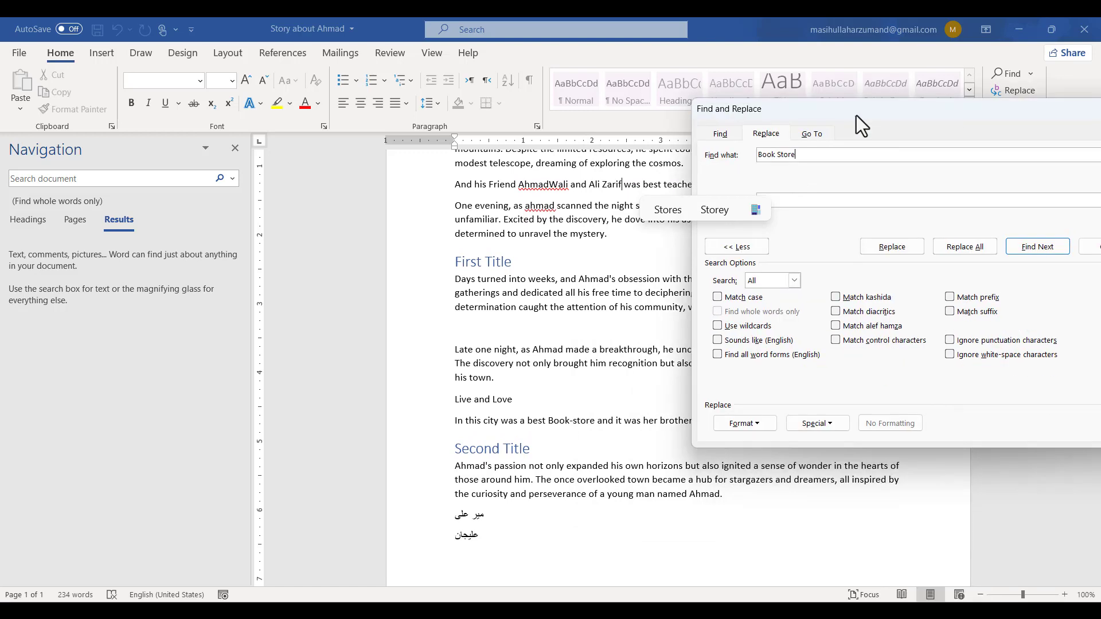
pyautogui.click(1048, 249)
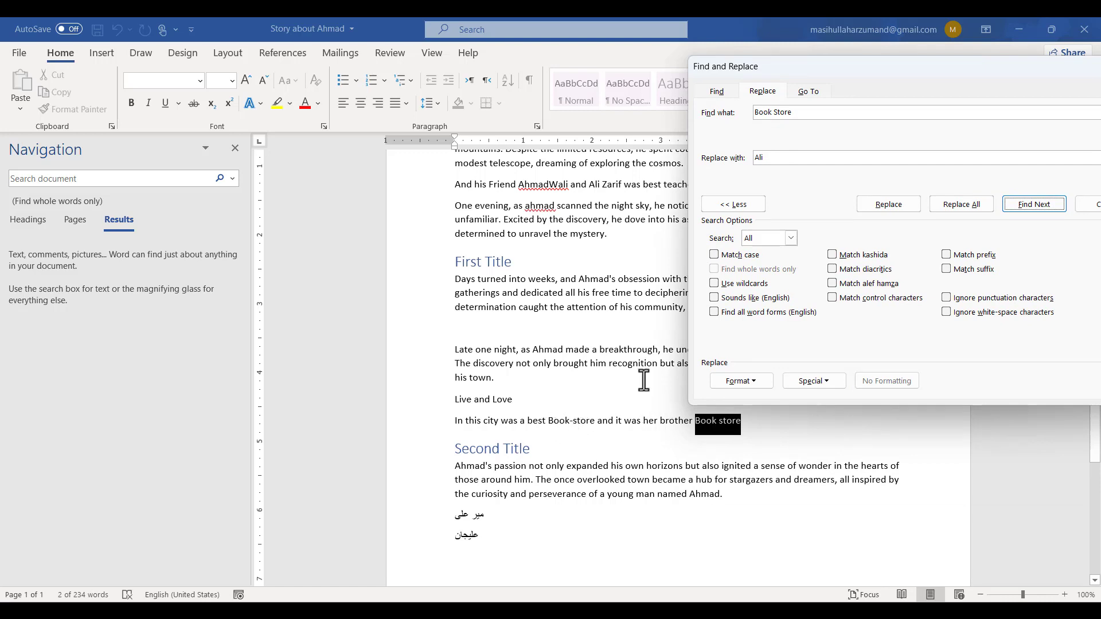
pyautogui.moveTo(1003, 85); pyautogui.dragTo(964, 85)
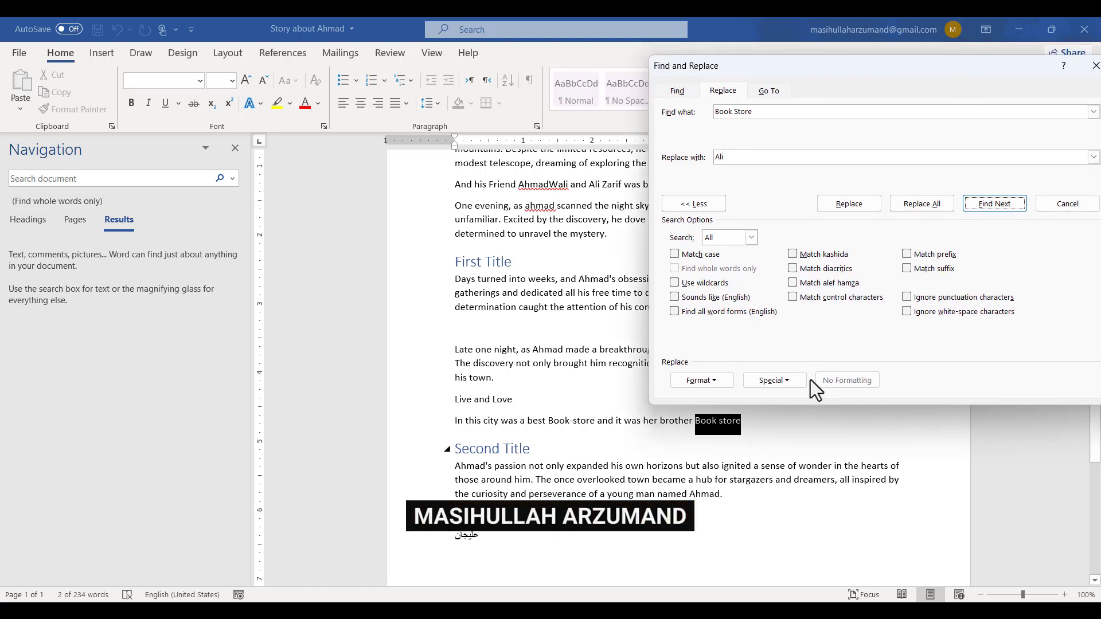
# Enable Ignore punctuation characters and step through the "Book Store" matches across the document.
pyautogui.click(982, 301)
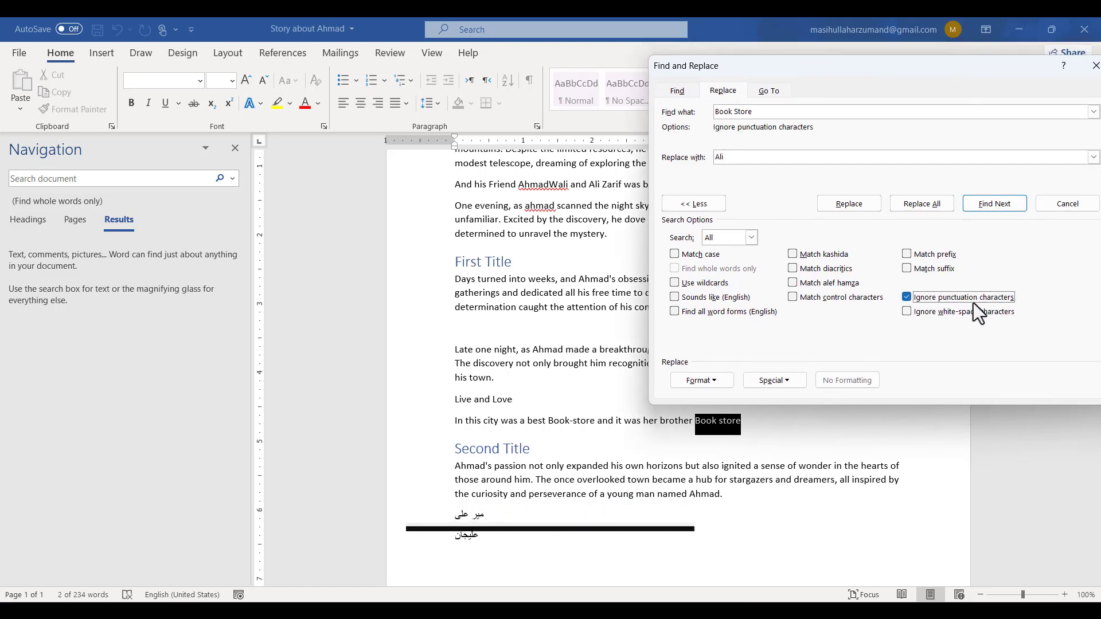
pyautogui.click(986, 206)
pyautogui.press('space')
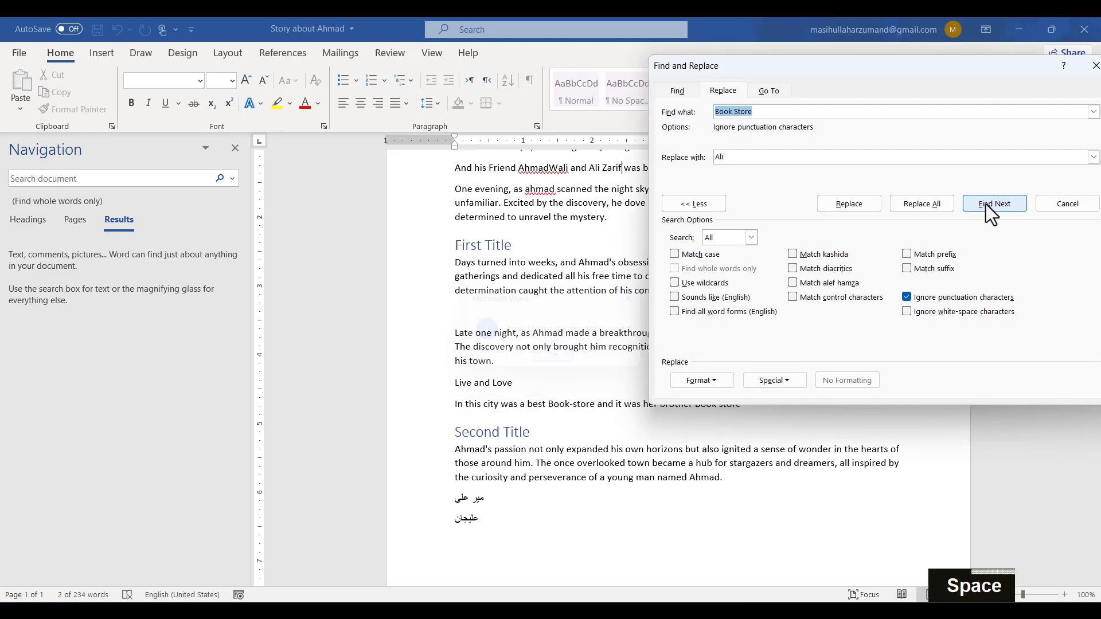
pyautogui.click(988, 195)
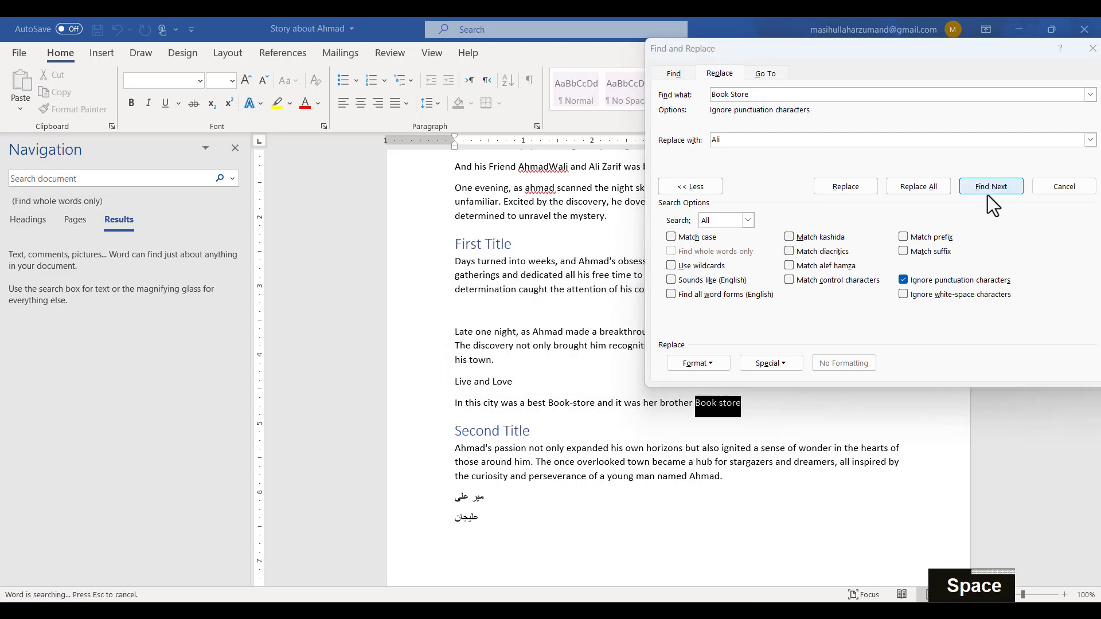
pyautogui.press('space')
pyautogui.click(988, 191)
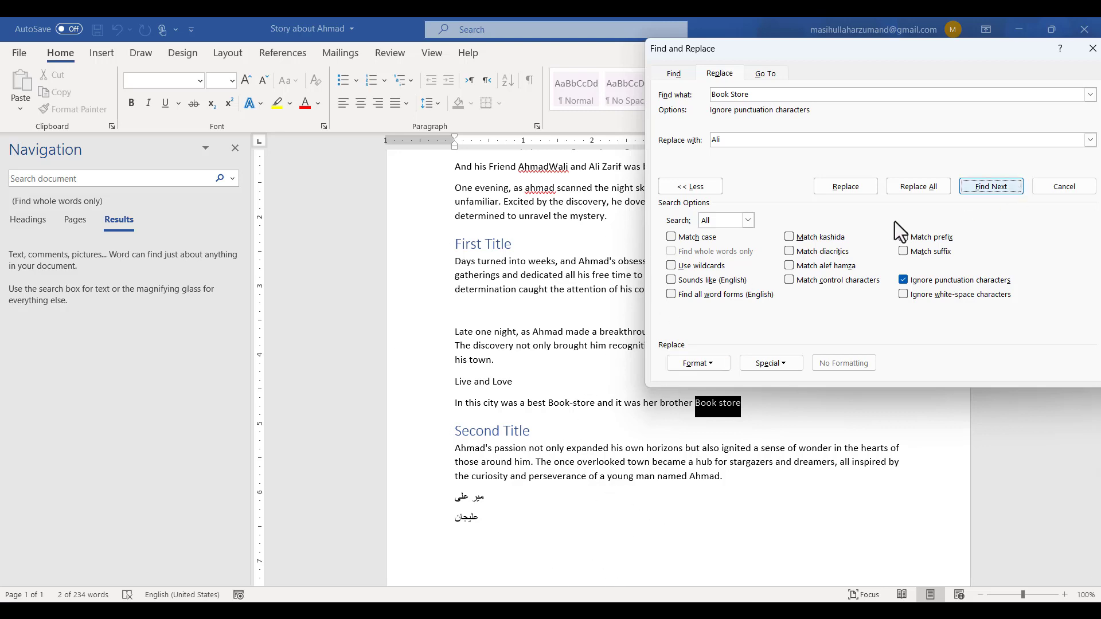
# Close the dialog, place the cursor in the First Title paragraph, reopen Replace and search for "Book Store" again with punctuation ignored.
pyautogui.click(1067, 188)
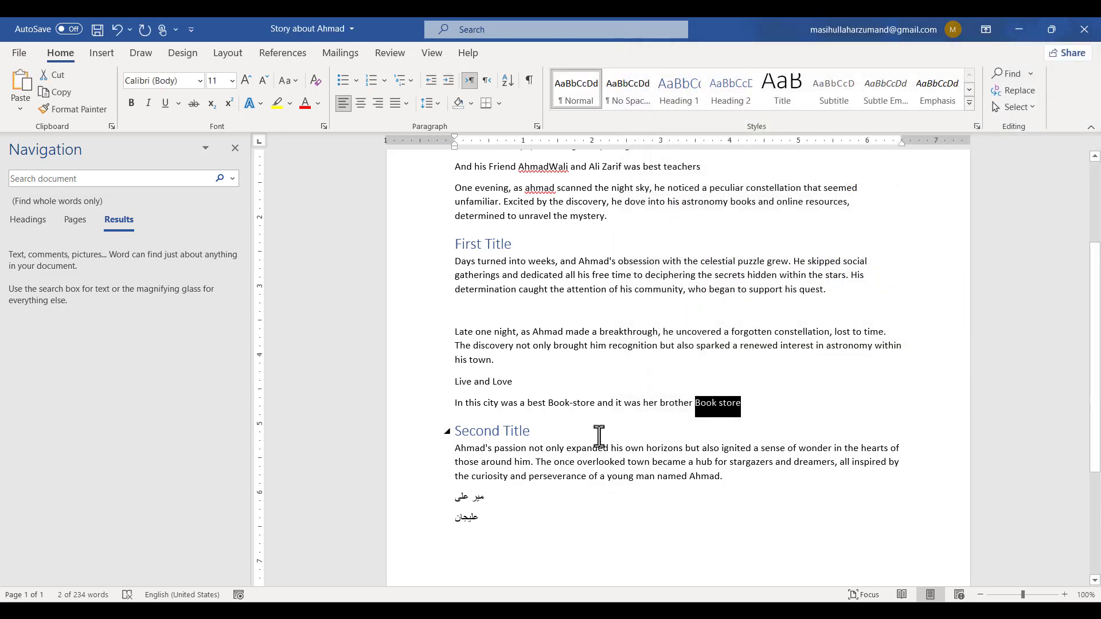
pyautogui.click(660, 436)
pyautogui.click(1014, 90)
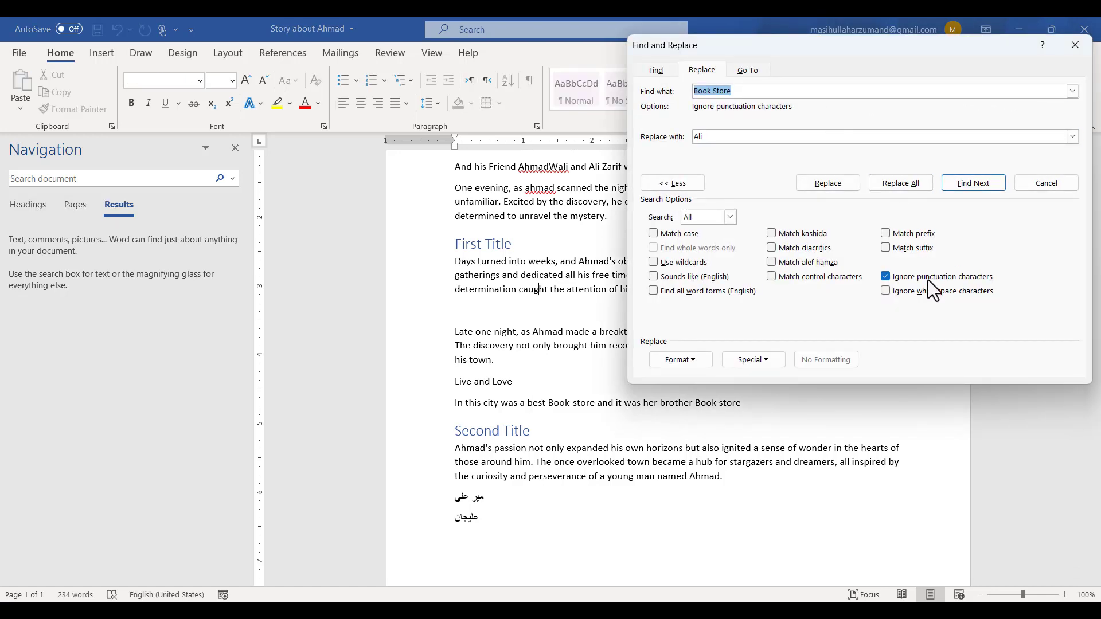
pyautogui.click(972, 185)
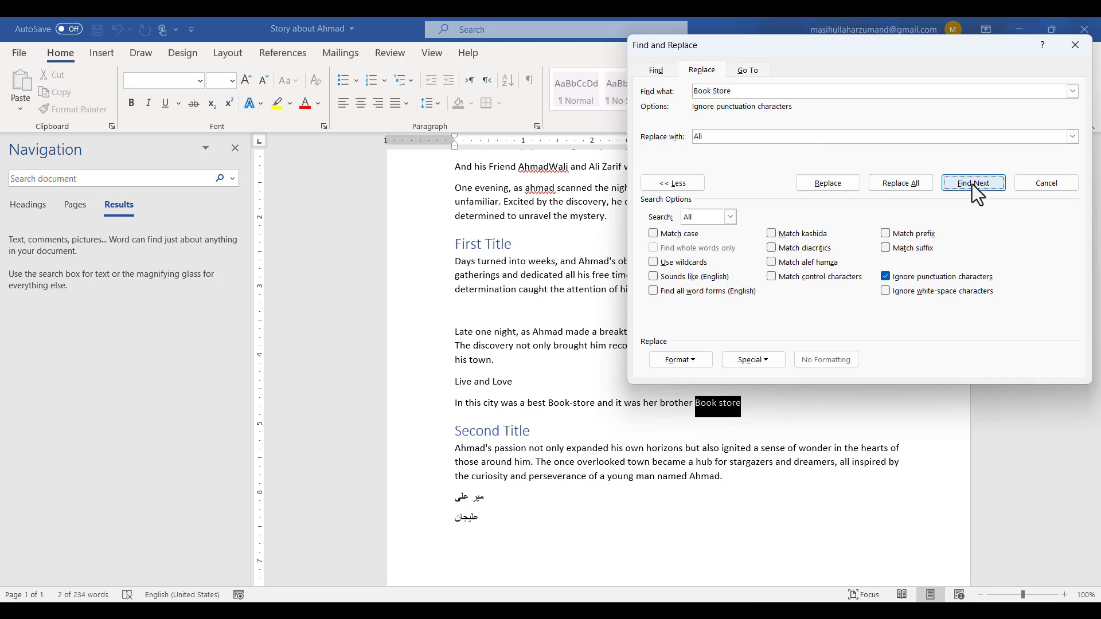
pyautogui.click(973, 183)
pyautogui.press('space')
pyautogui.press('space')
pyautogui.press('space')
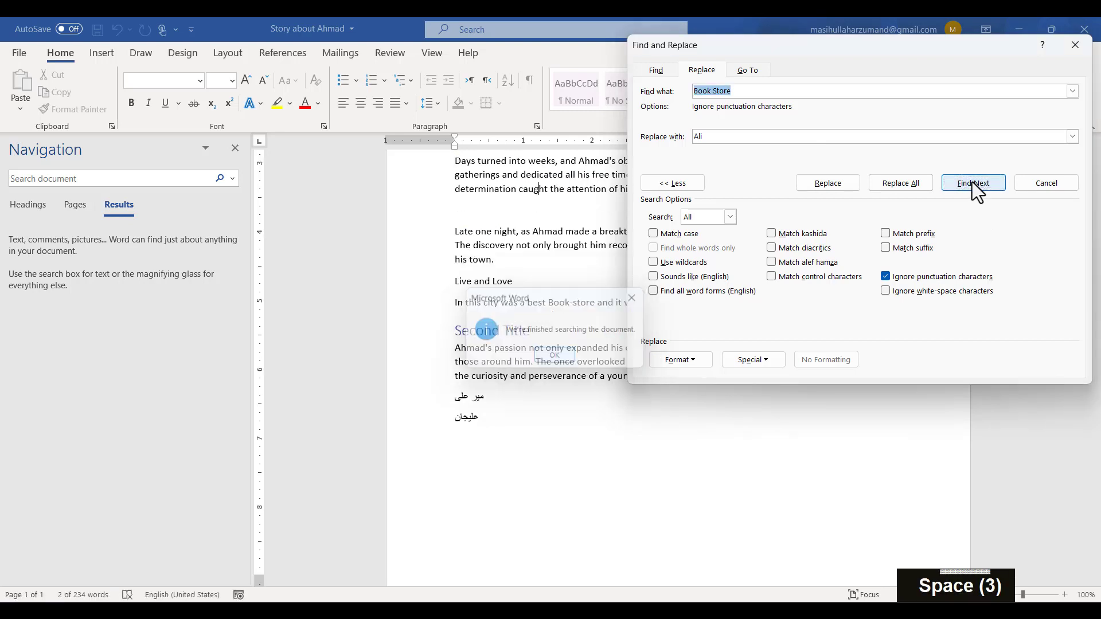
pyautogui.click(966, 182)
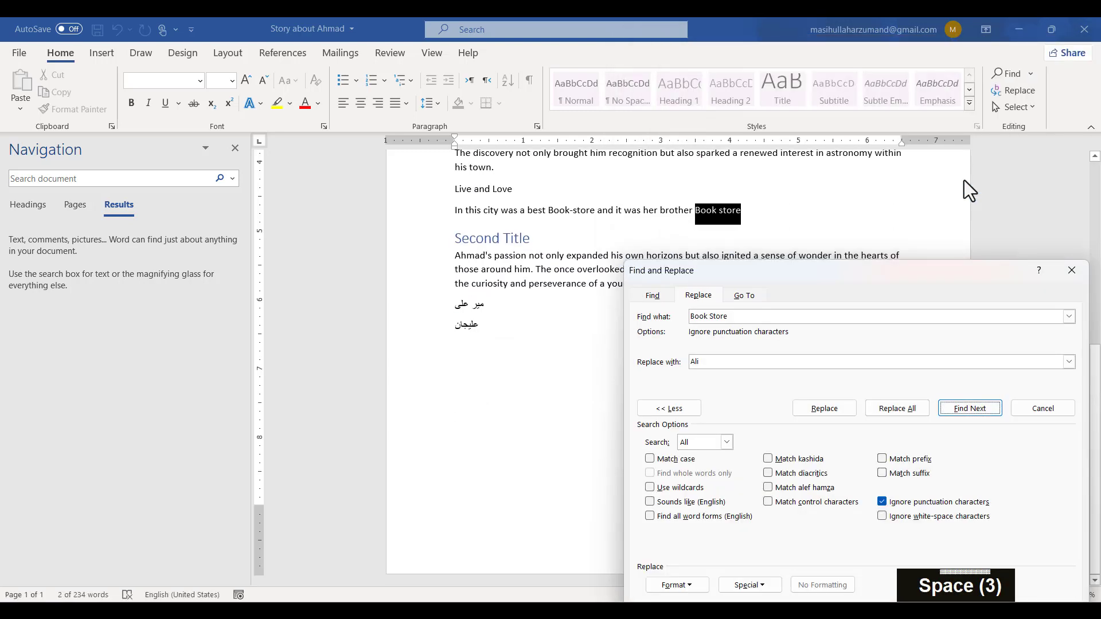
# Reposition the dialog below the Book-store sentence and turn off Ignore punctuation characters.
pyautogui.moveTo(863, 273); pyautogui.dragTo(891, 113)
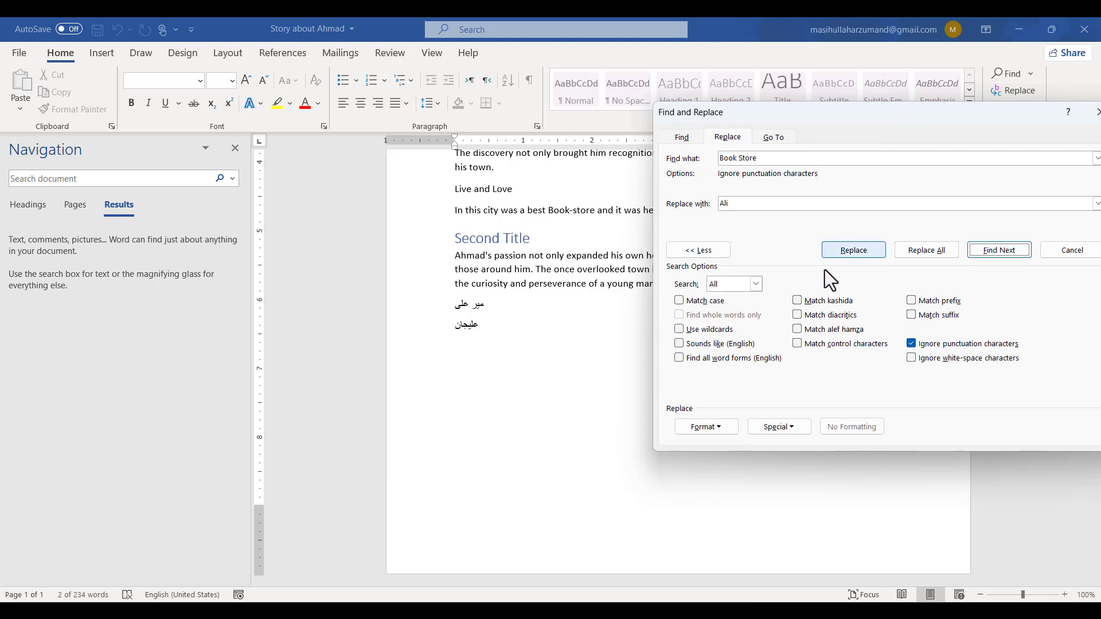
pyautogui.moveTo(745, 120); pyautogui.dragTo(597, 238)
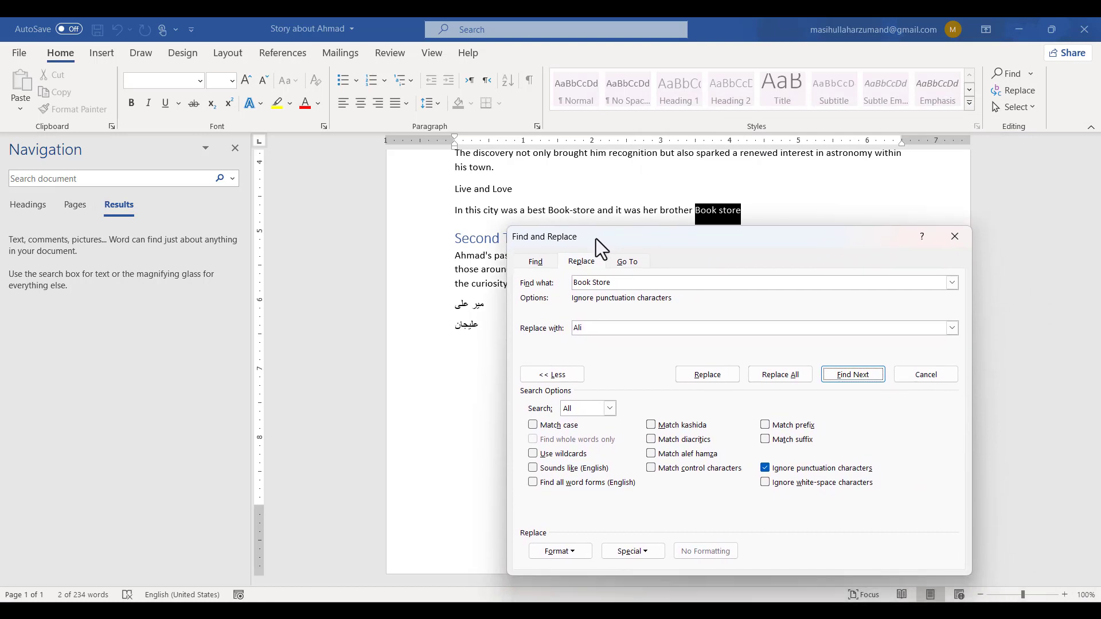
pyautogui.click(569, 212)
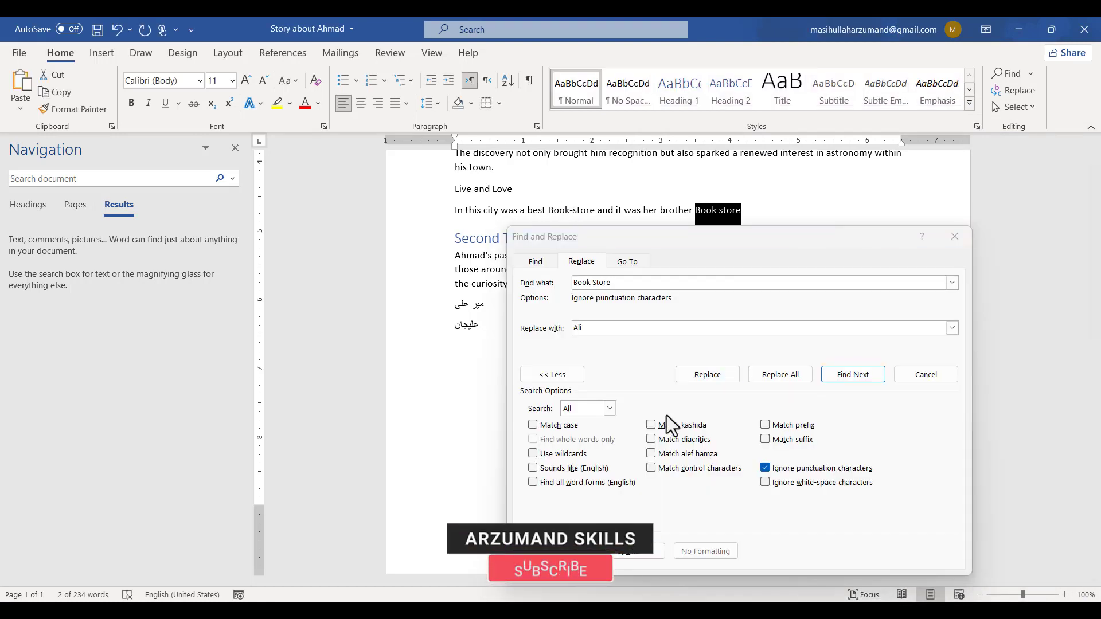
pyautogui.click(790, 473)
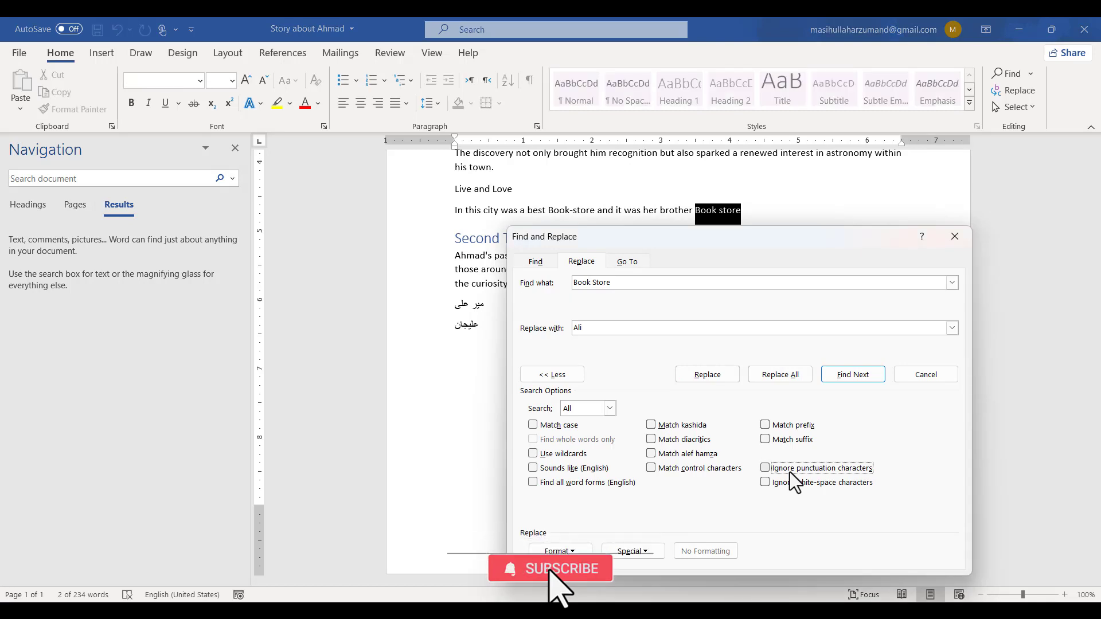
# Search for "Book Store" once more with all ignore and match options off.
pyautogui.moveTo(627, 281); pyautogui.dragTo(424, 241)
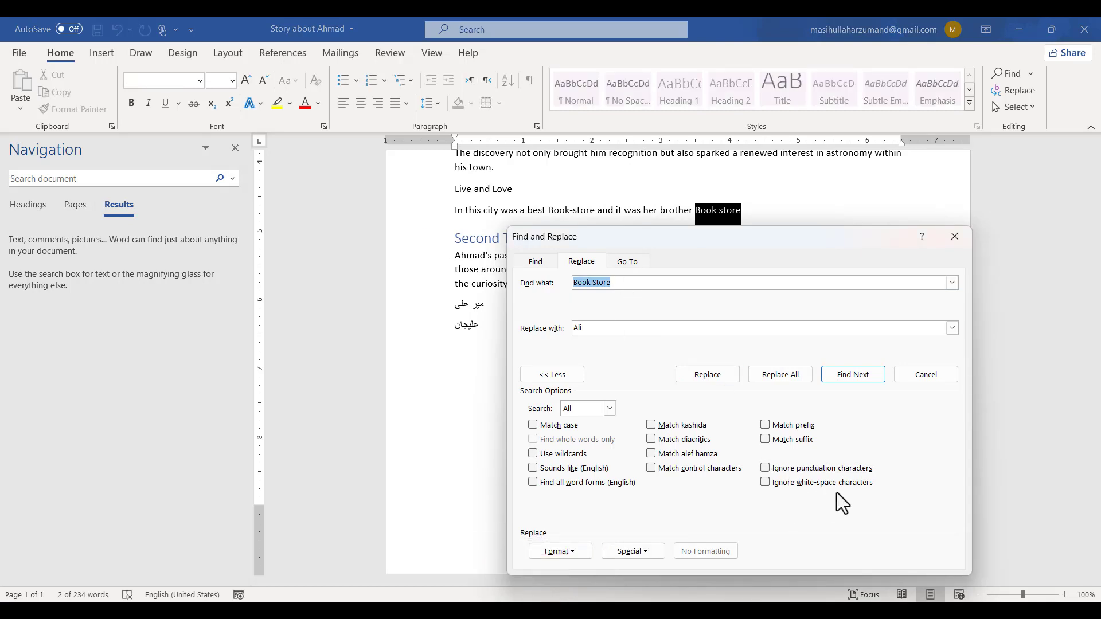
pyautogui.click(595, 282)
pyautogui.press('Left')
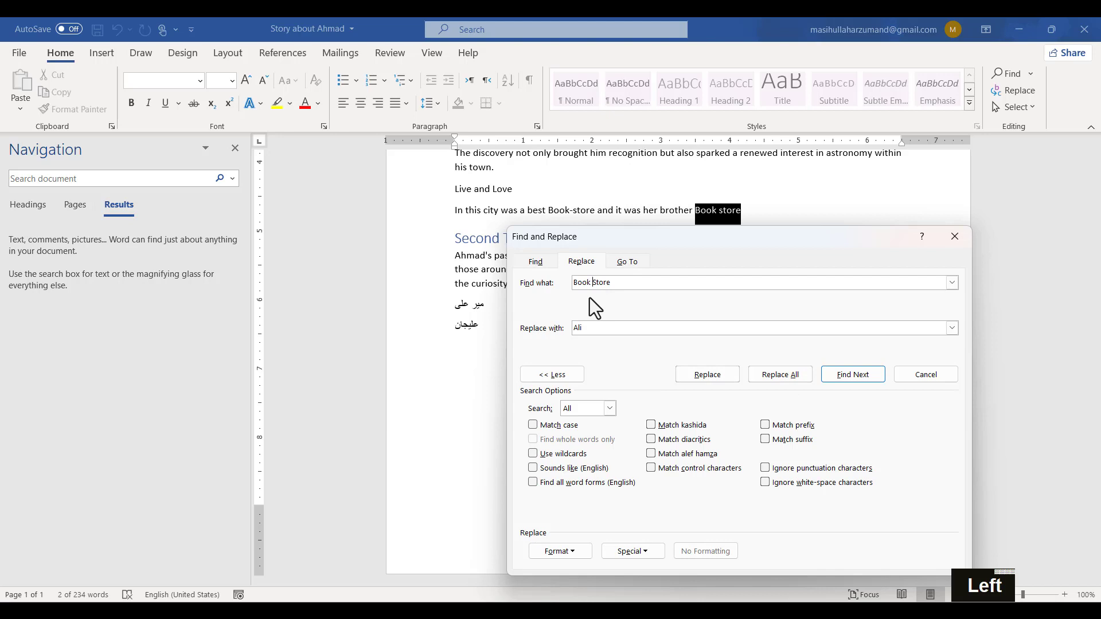
pyautogui.click(848, 381)
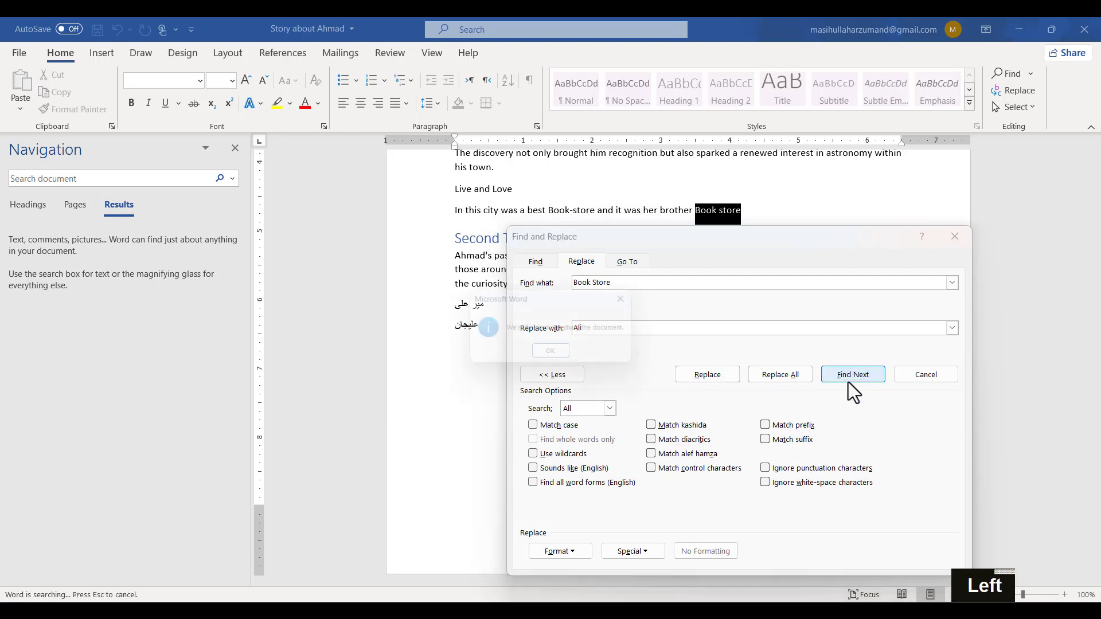
pyautogui.press('space')
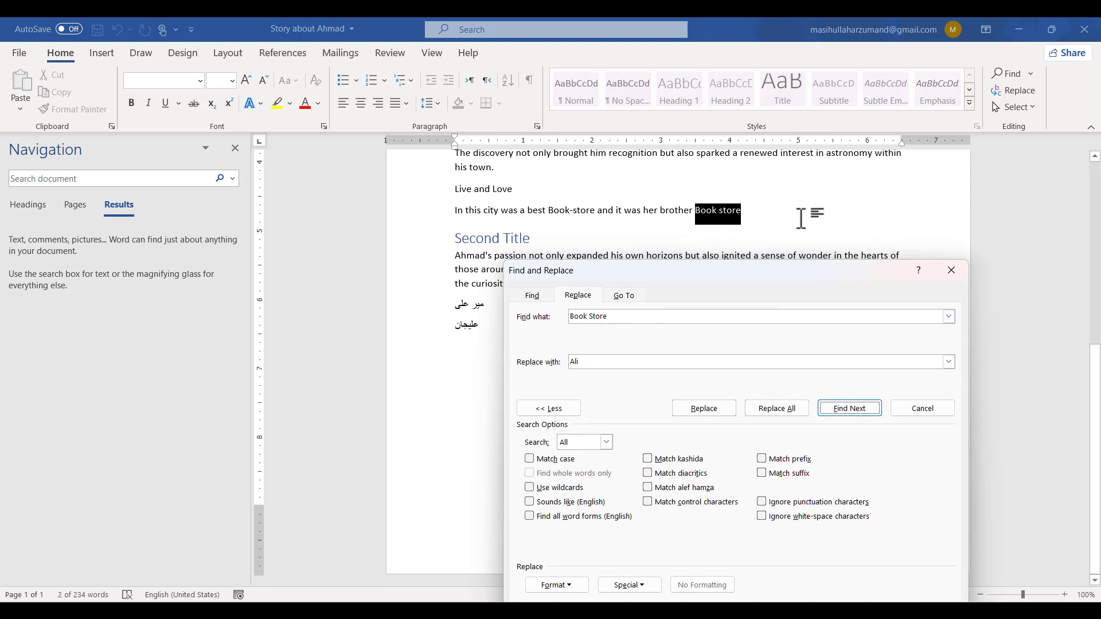
# Search the document for "BookStore" without the space, and undo the space removal in the search text.
pyautogui.click(590, 322)
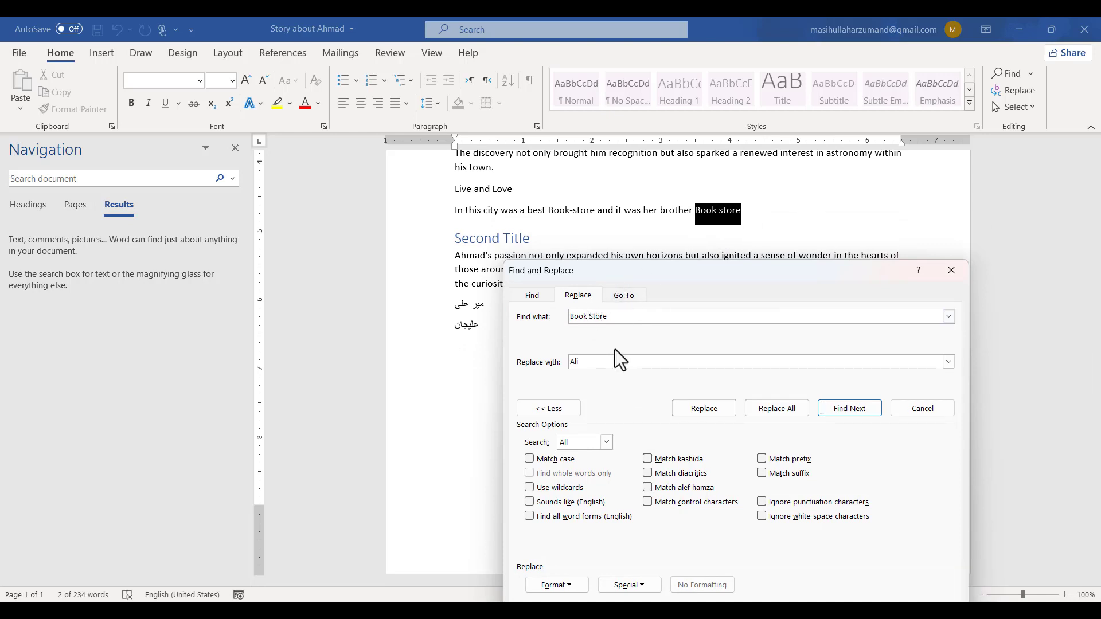
pyautogui.press('BackSpace')
pyautogui.click(832, 408)
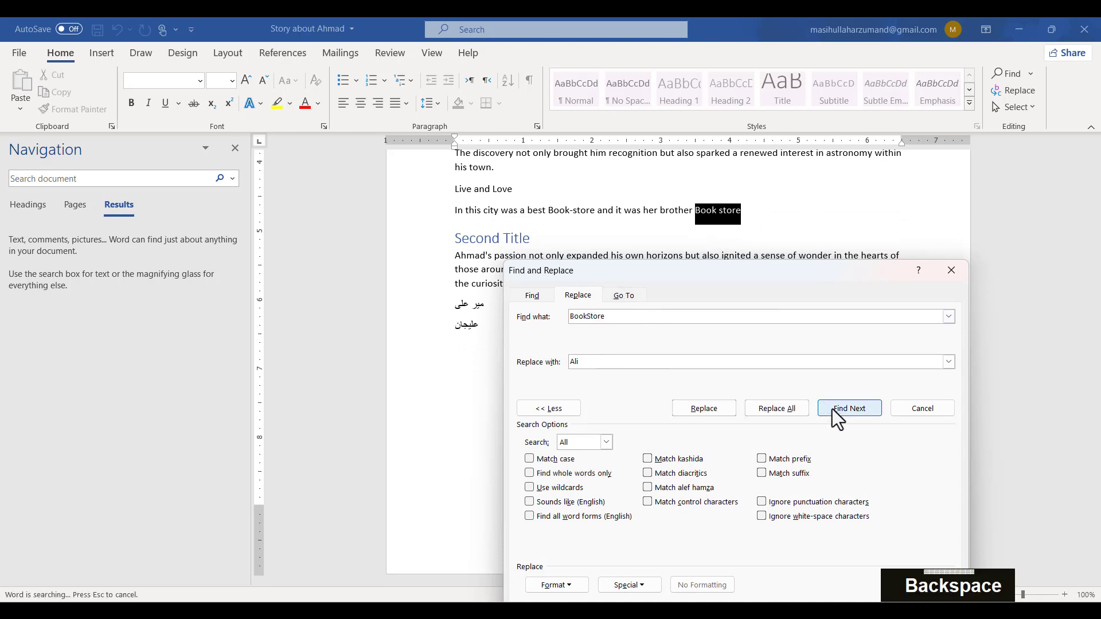
pyautogui.press('space')
pyautogui.press('space')
pyautogui.press('space')
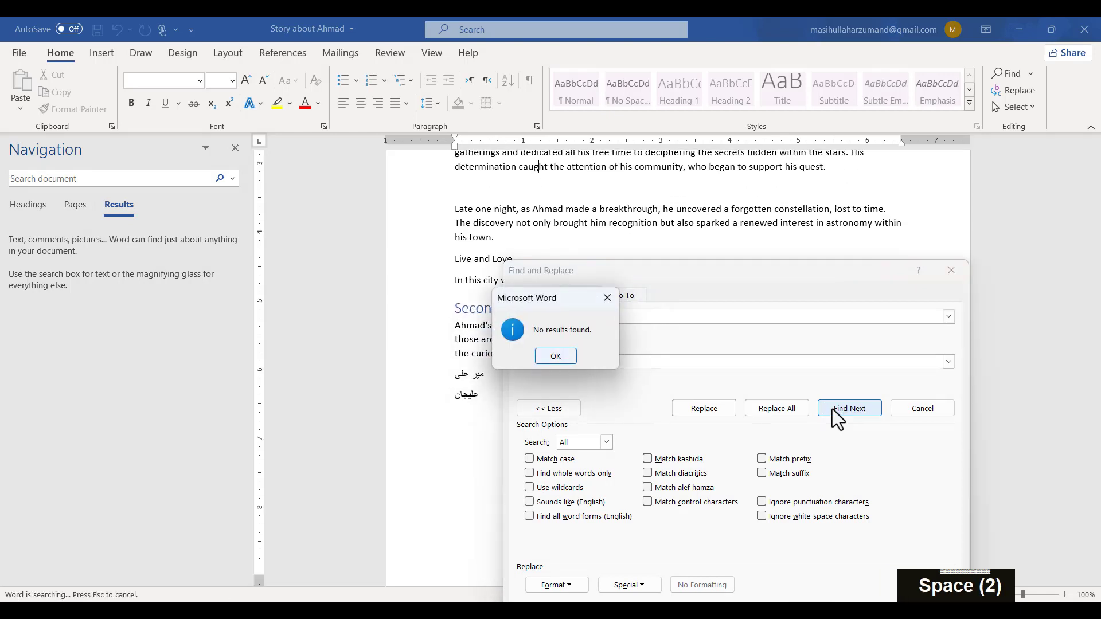
pyautogui.hotkey('ctrl', 'z')
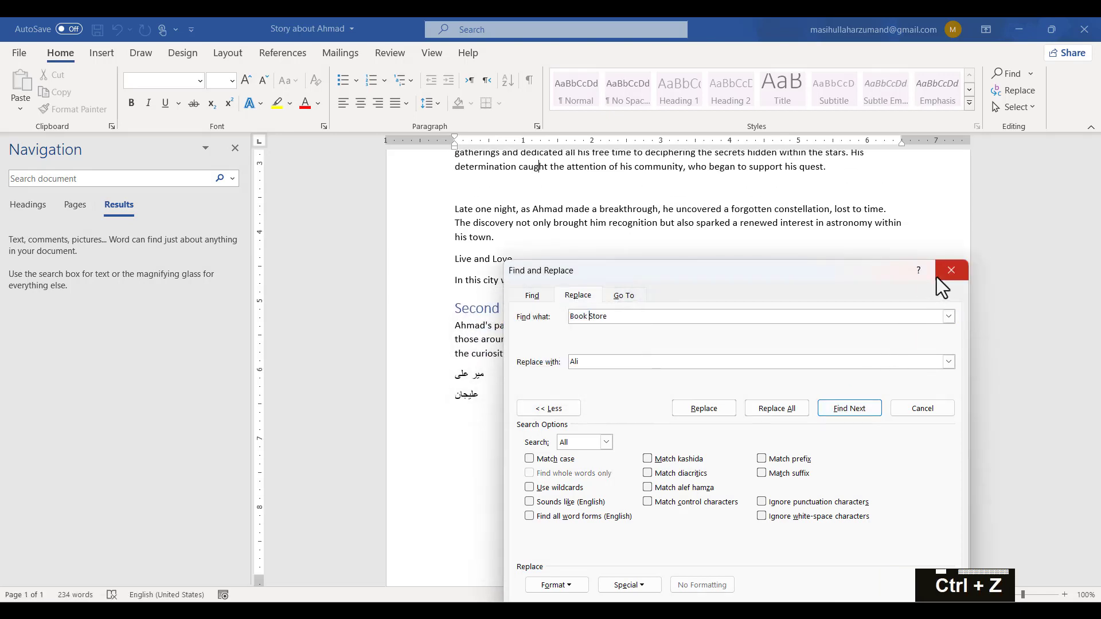
pyautogui.click(945, 276)
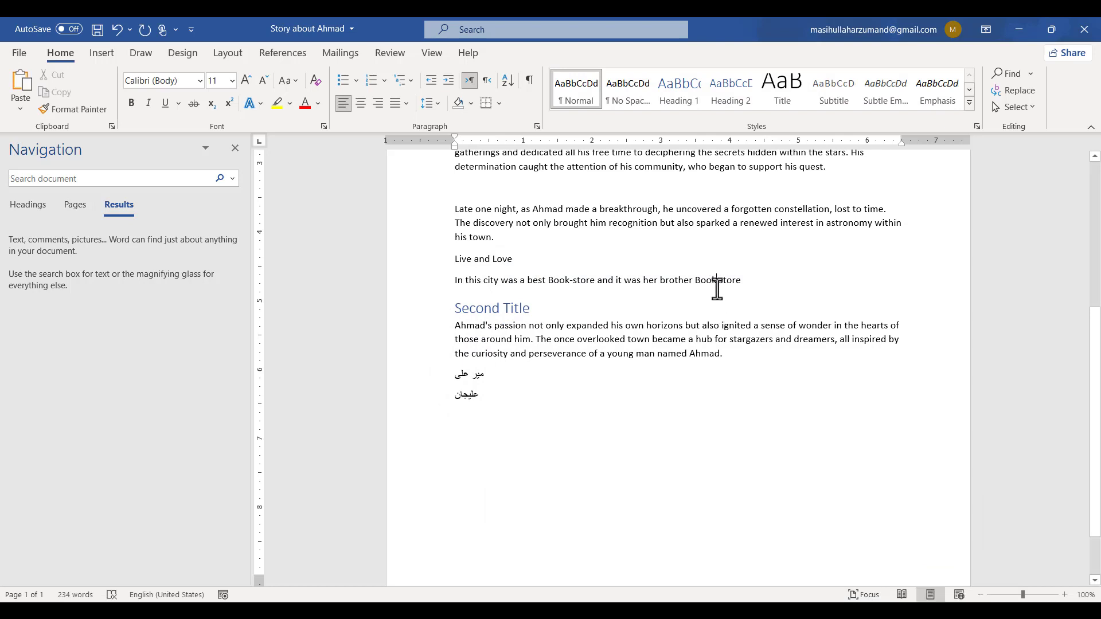
pyautogui.click(1013, 90)
pyautogui.moveTo(718, 284); pyautogui.dragTo(734, 253)
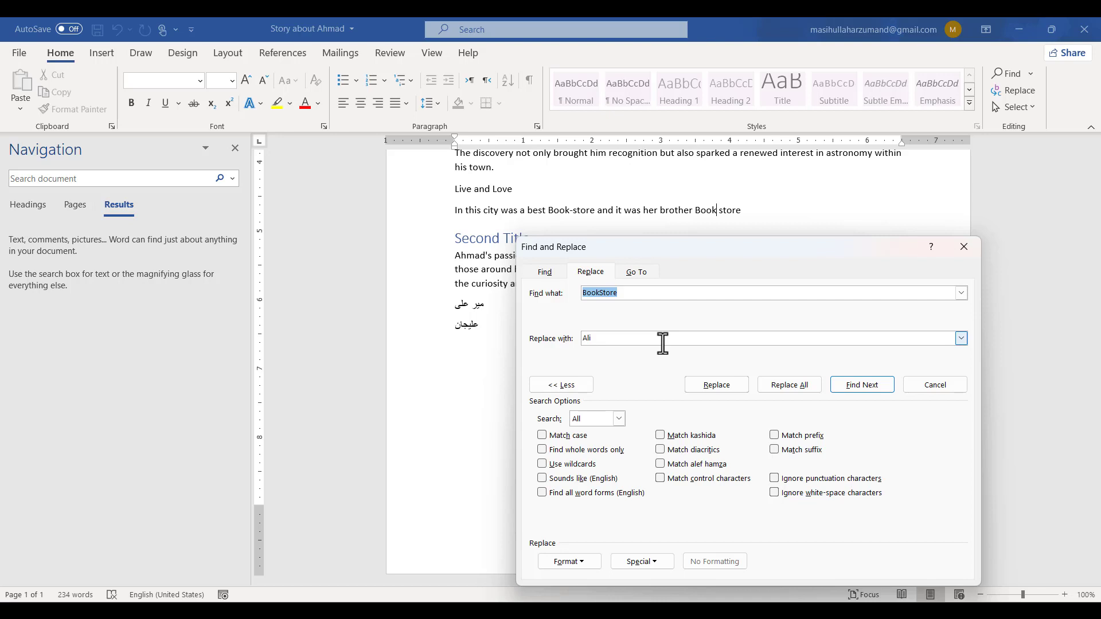
pyautogui.click(978, 250)
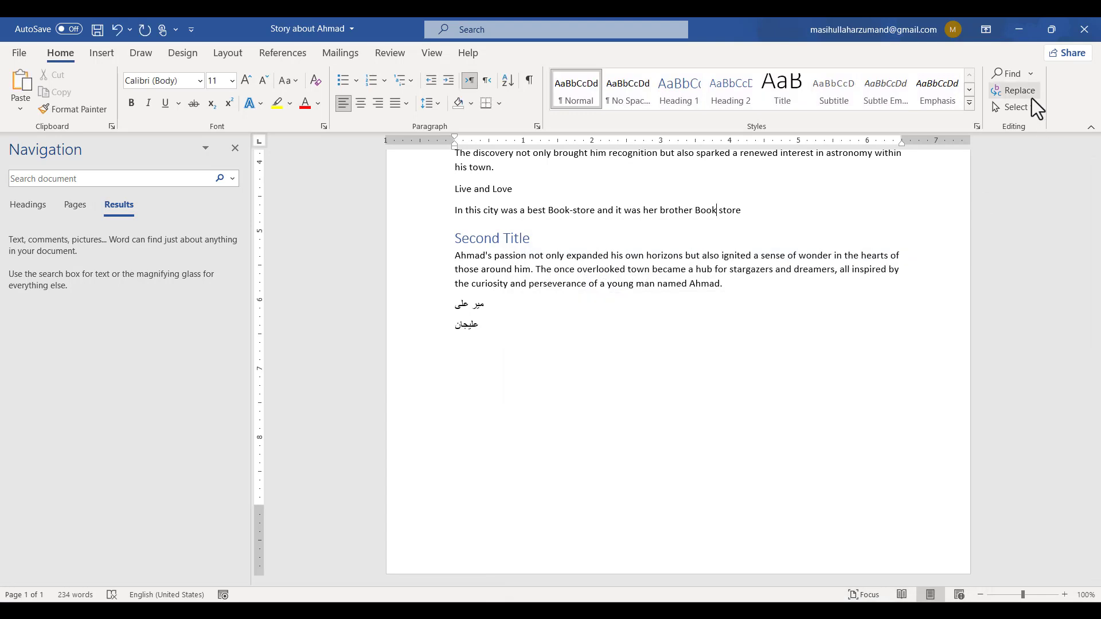
# Select the story's title and opening paragraph, then clear the selection and place the cursor in the opening paragraph.
pyautogui.scroll(8, 532, 290)
pyautogui.scroll(2, 531, 290)
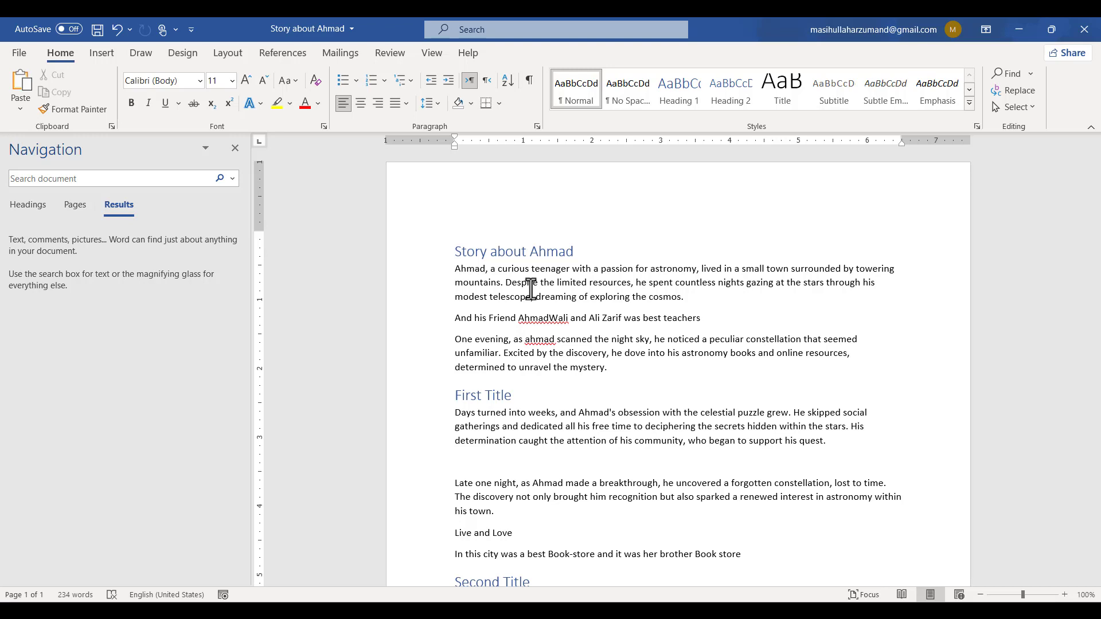
pyautogui.moveTo(569, 269); pyautogui.dragTo(728, 354)
pyautogui.click(623, 289)
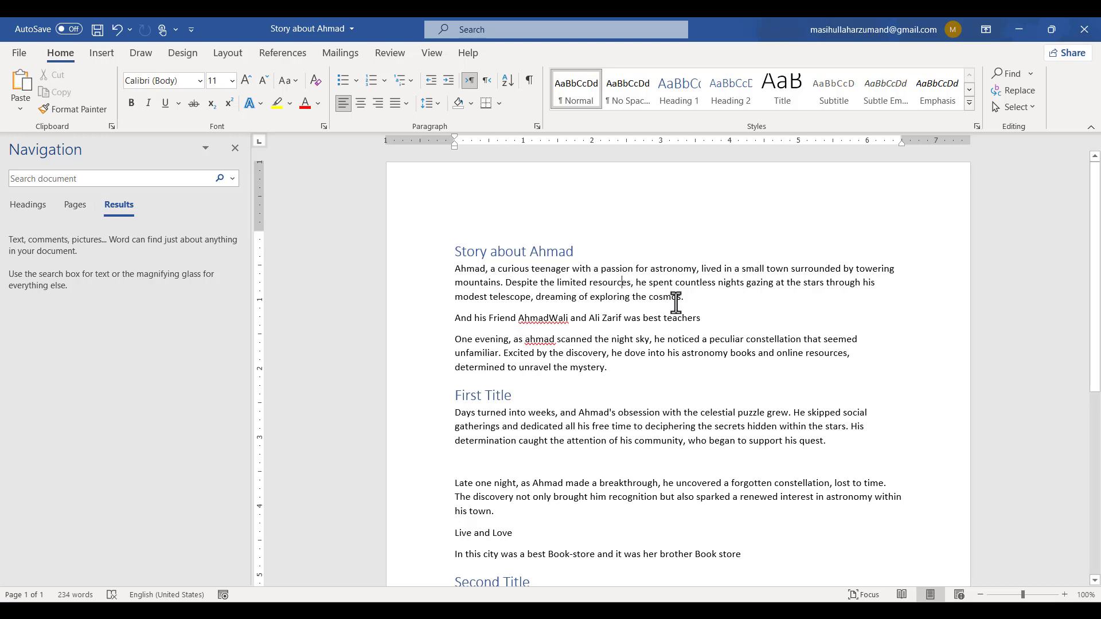
pyautogui.moveTo(685, 301); pyautogui.dragTo(455, 256)
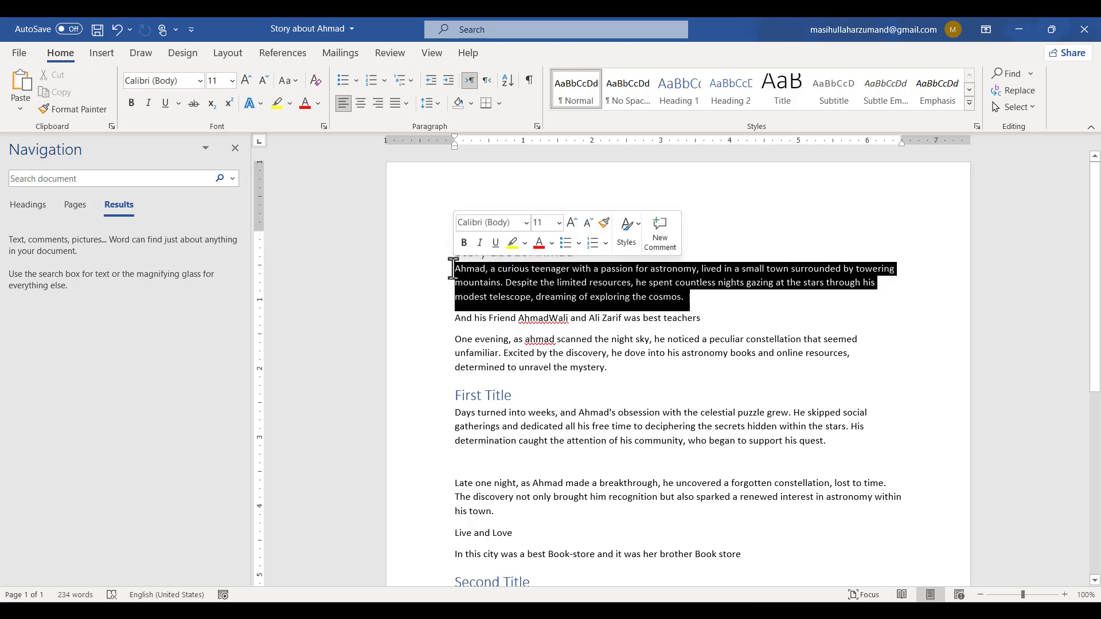
pyautogui.click(678, 319)
pyautogui.moveTo(702, 301); pyautogui.dragTo(411, 249)
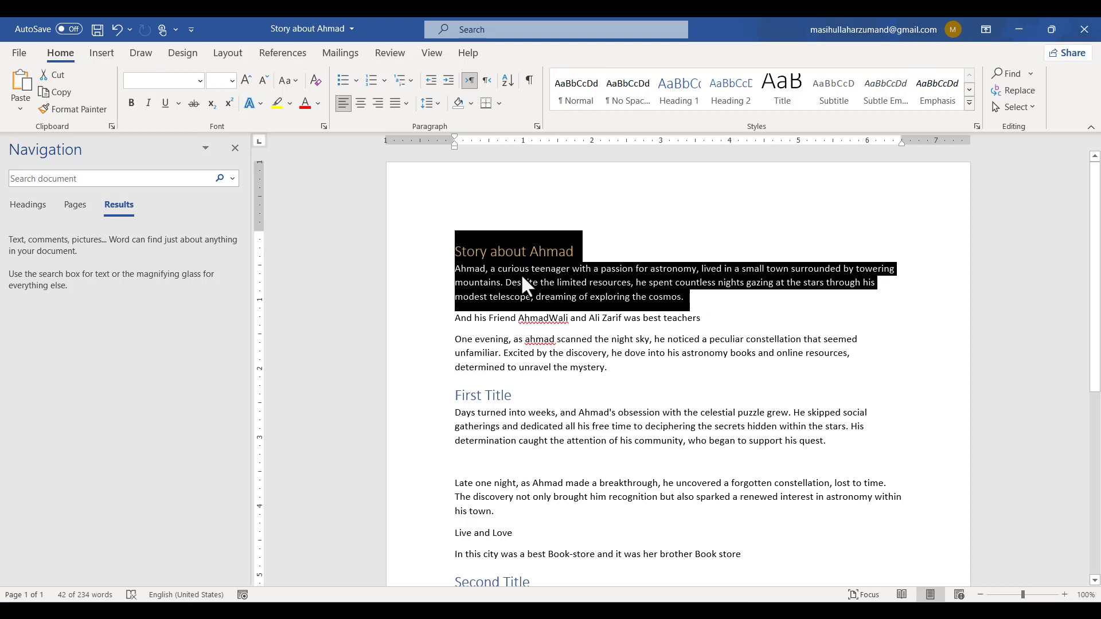
pyautogui.click(505, 275)
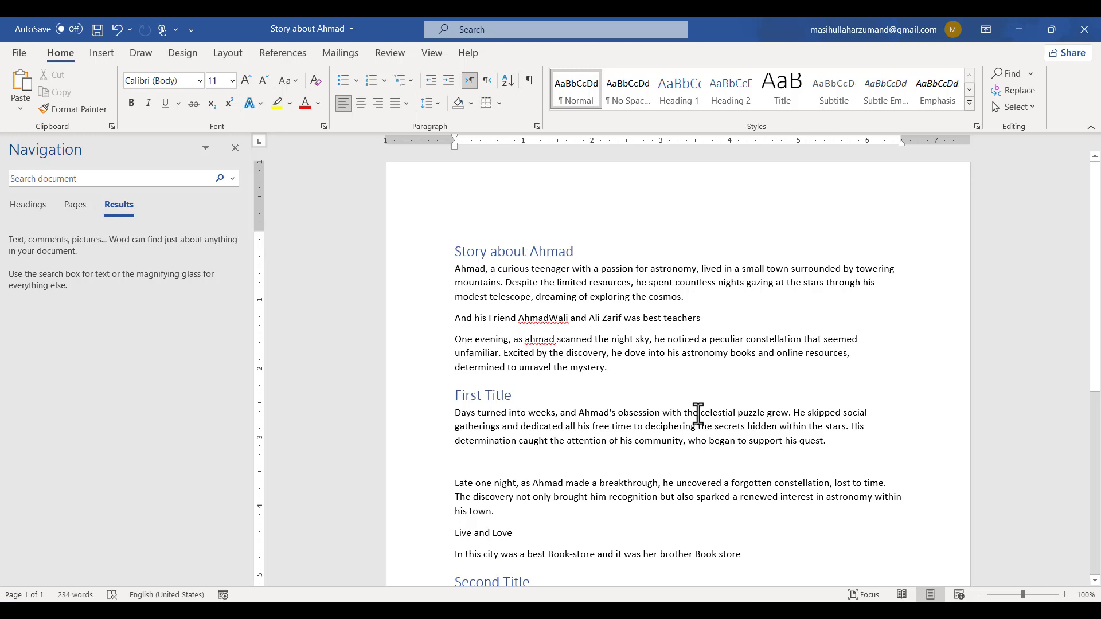
# Replace every space in the document with nothing, using a single space as search text and an empty replacement.
pyautogui.click(1004, 95)
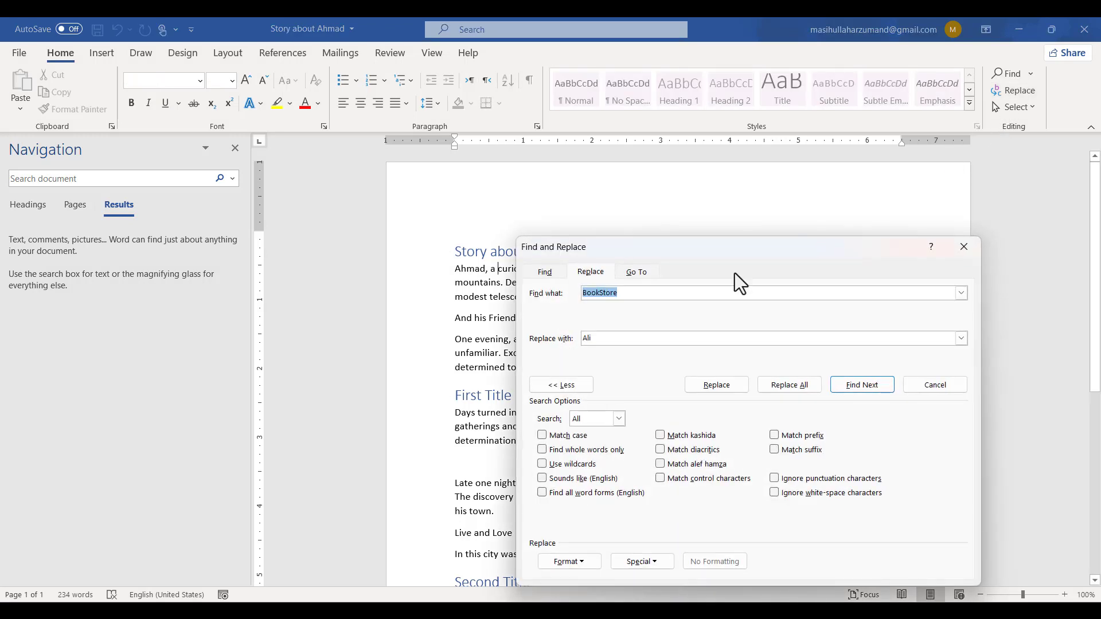
pyautogui.moveTo(648, 248); pyautogui.dragTo(797, 190)
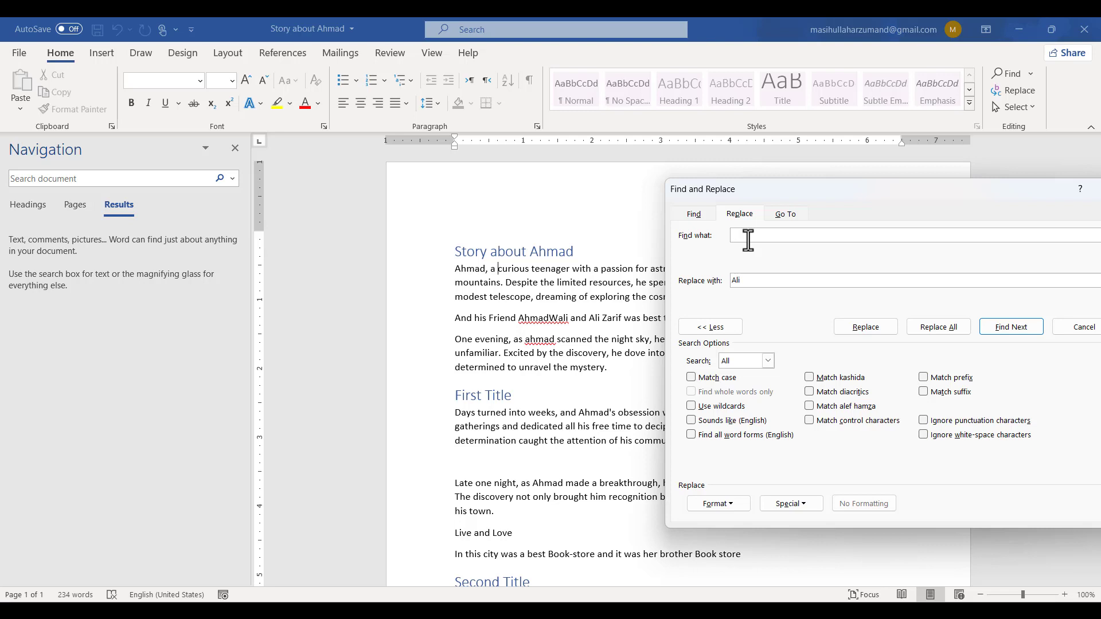
pyautogui.press('Tab')
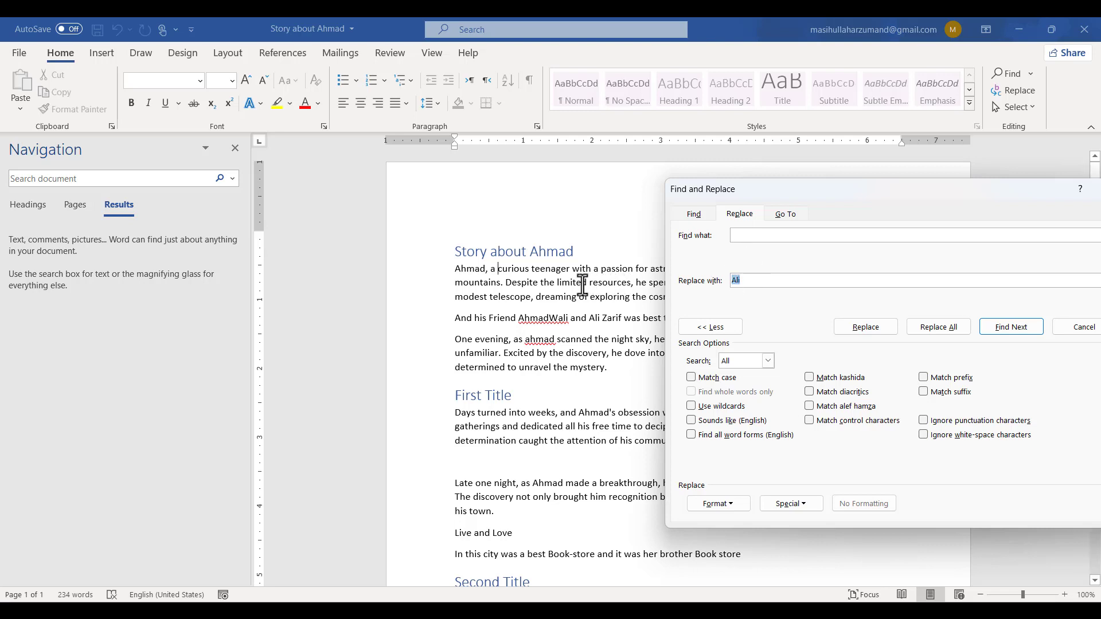
pyautogui.press('BackSpace')
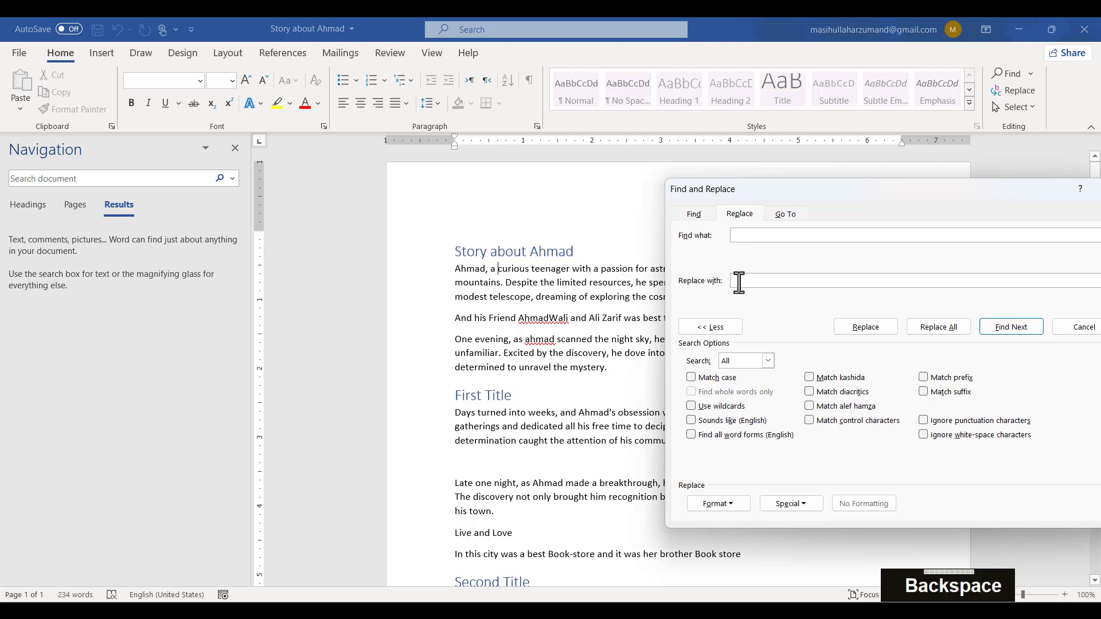
pyautogui.click(951, 325)
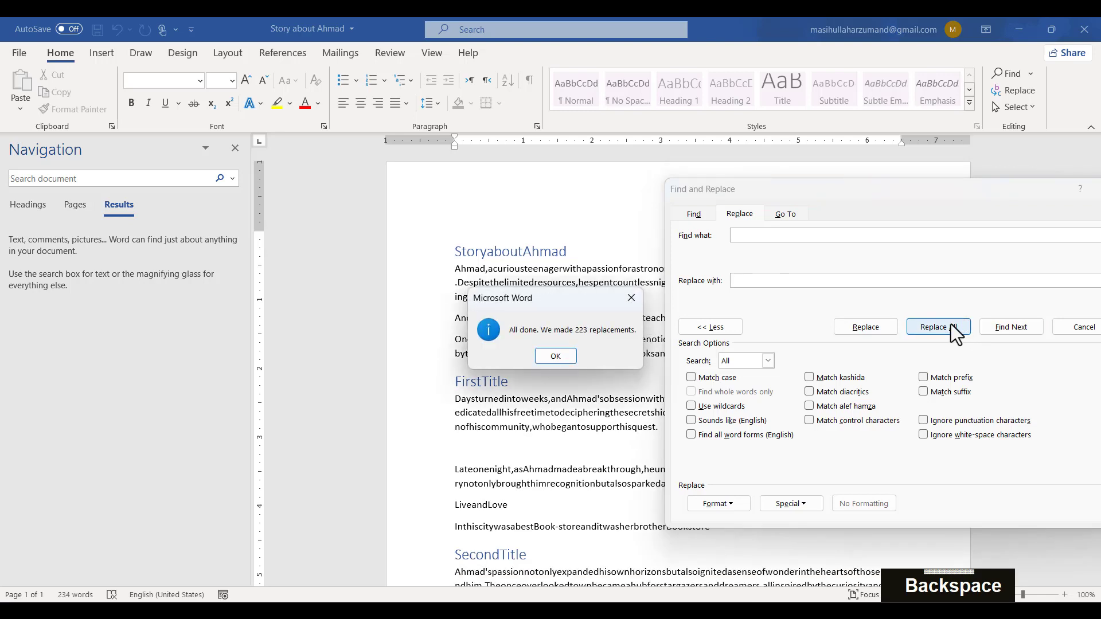
pyautogui.press('space')
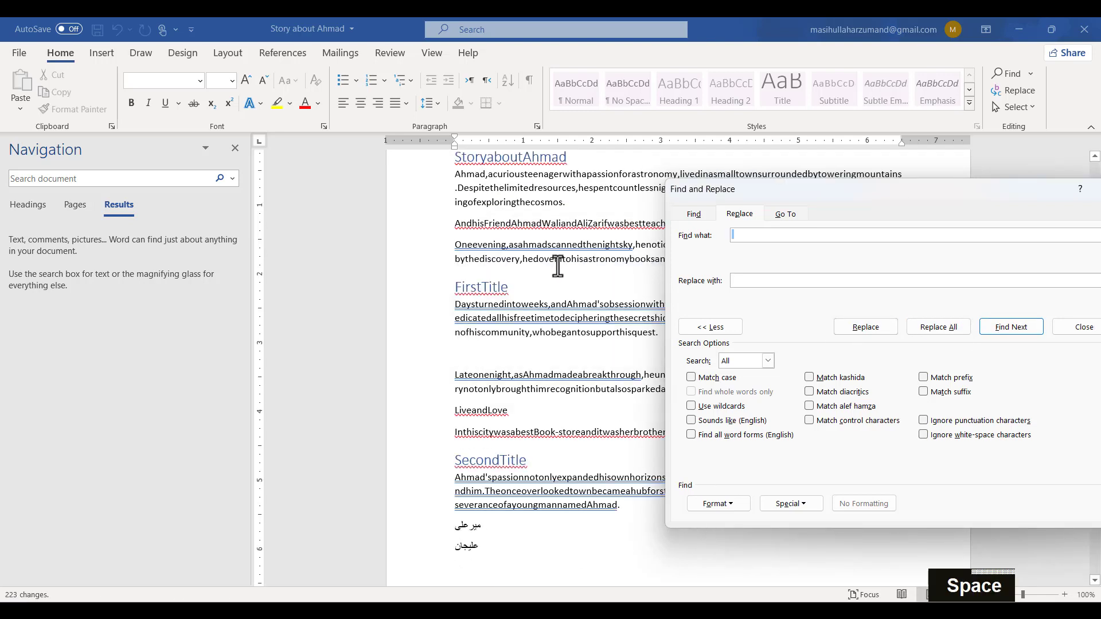
# Close the Find and Replace dialog and undo the removal of all spaces.
pyautogui.moveTo(799, 187); pyautogui.dragTo(625, 278)
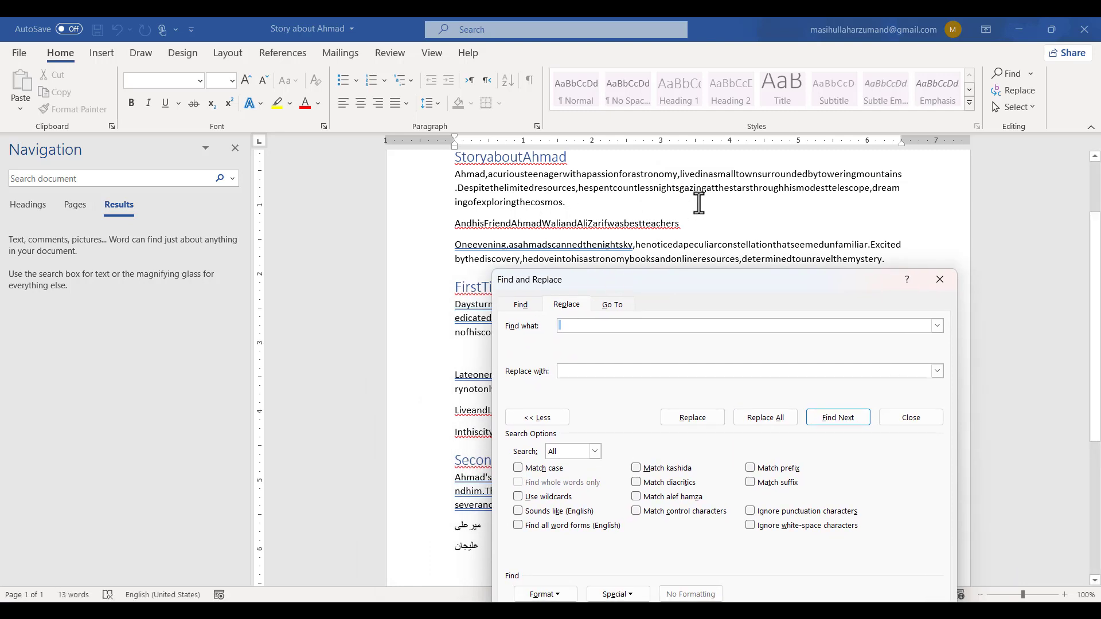
pyautogui.click(954, 291)
pyautogui.hotkey('ctrl', 'z')
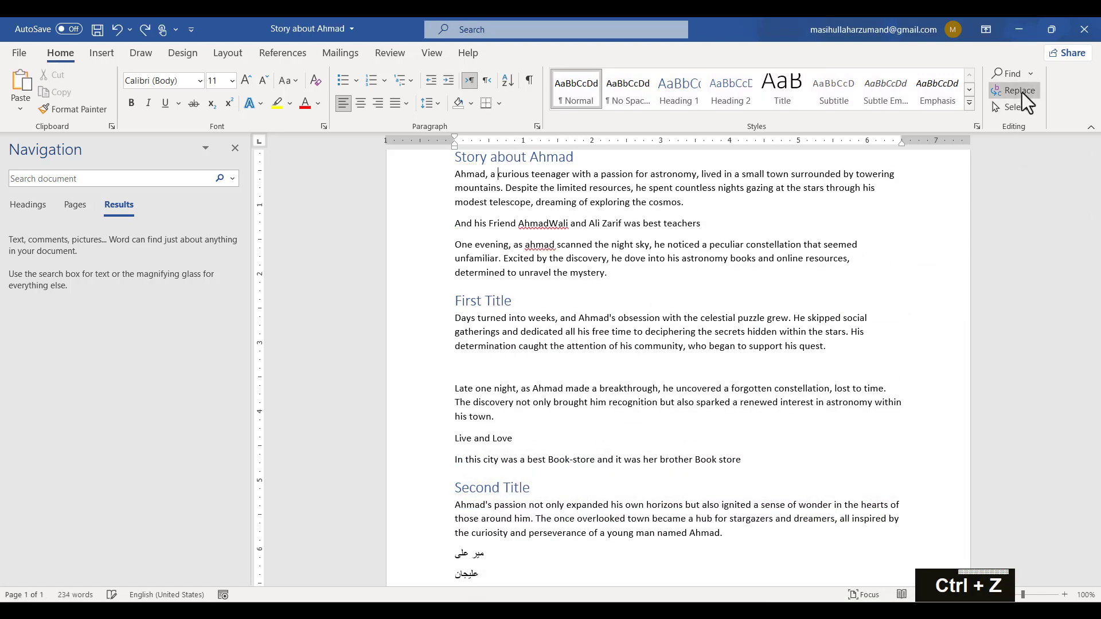
# Replace every space in the document with "#" and close the Find and Replace dialog.
pyautogui.click(1016, 90)
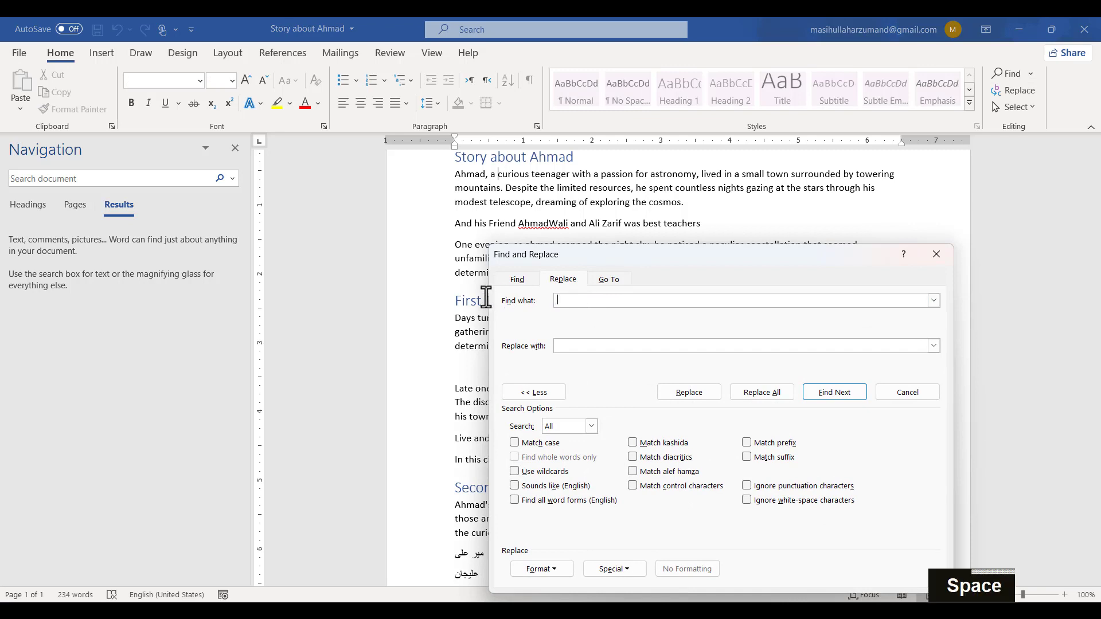
pyautogui.click(570, 346)
pyautogui.write('#')
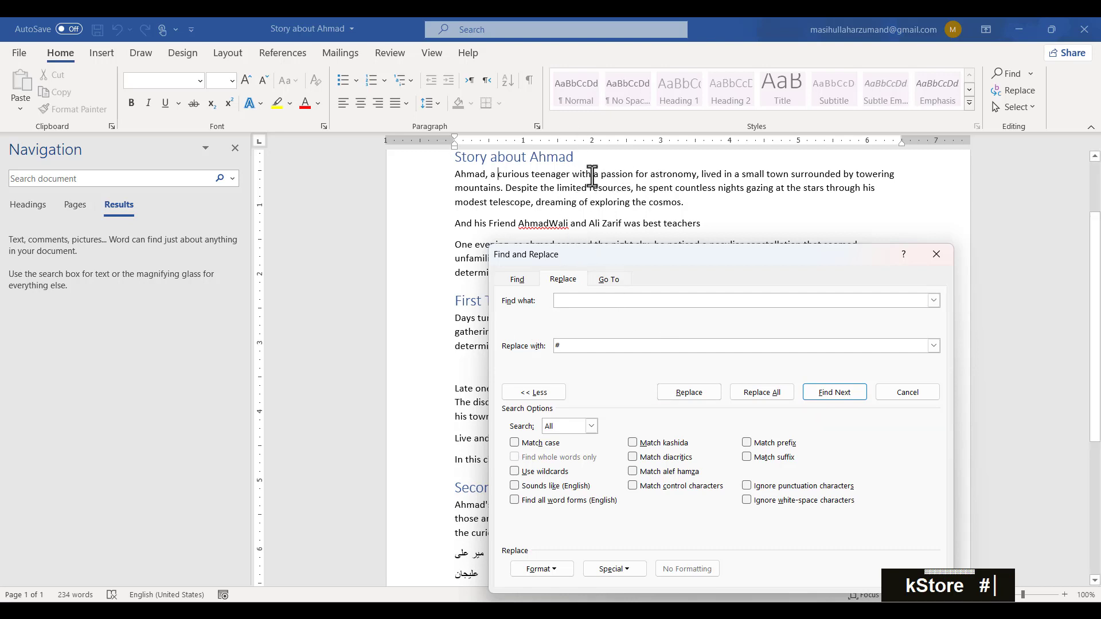
pyautogui.click(776, 396)
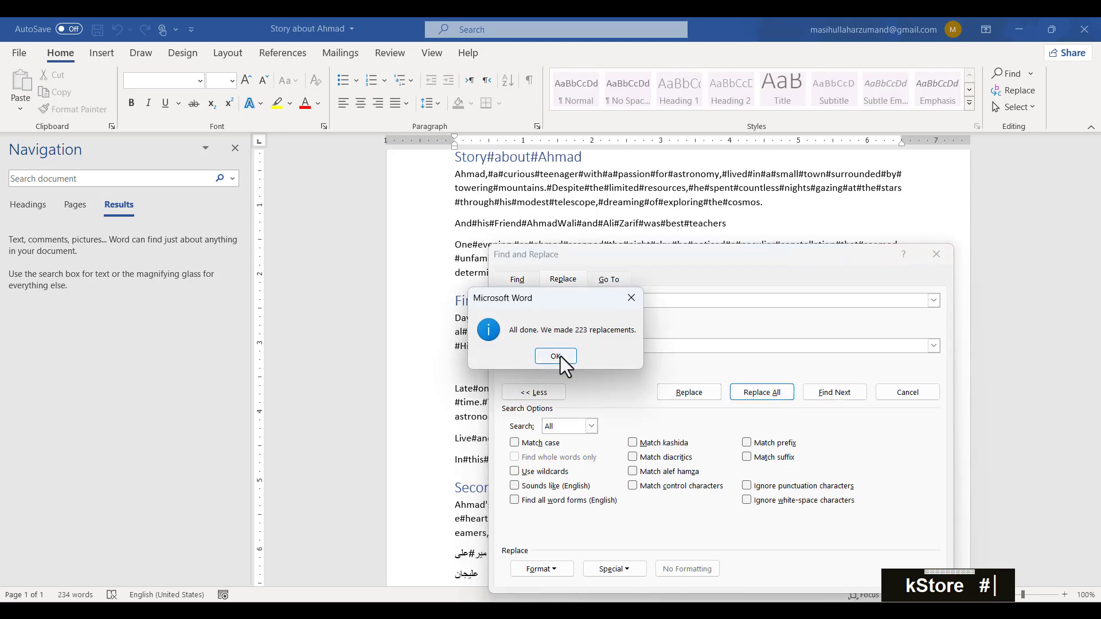
pyautogui.click(556, 356)
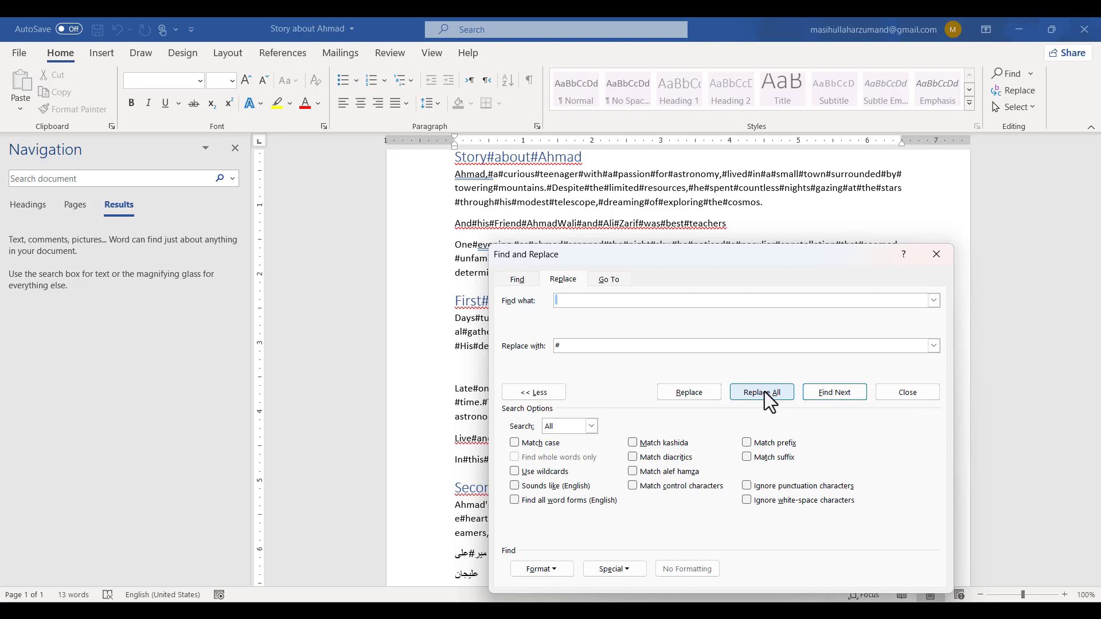
pyautogui.click(739, 614)
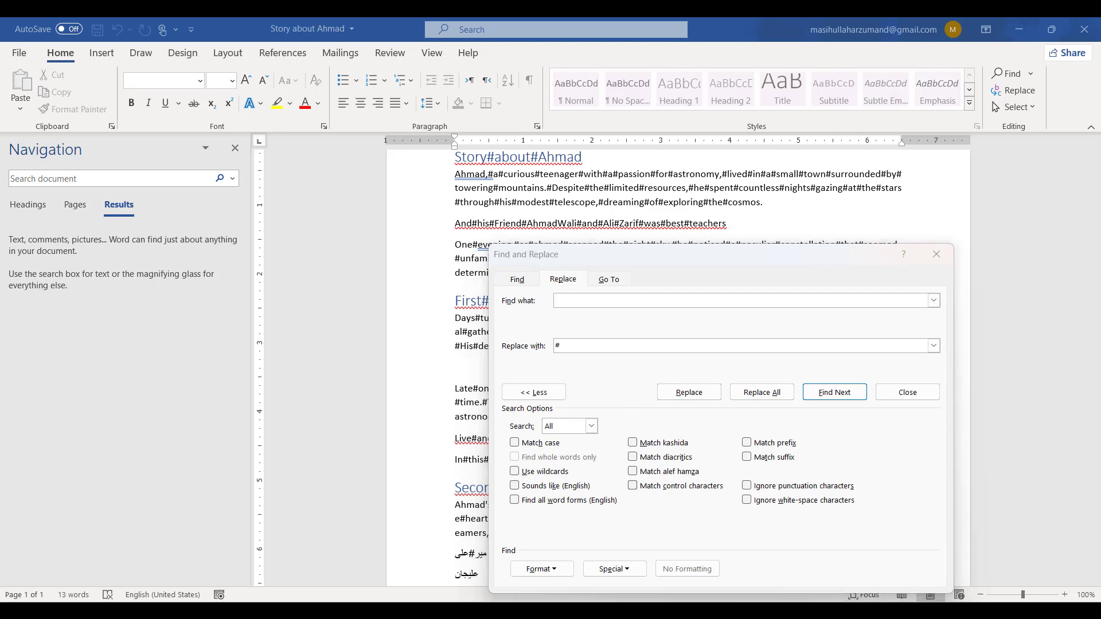
pyautogui.click(608, 266)
pyautogui.moveTo(548, 256); pyautogui.dragTo(514, 209)
pyautogui.click(901, 206)
pyautogui.click(912, 218)
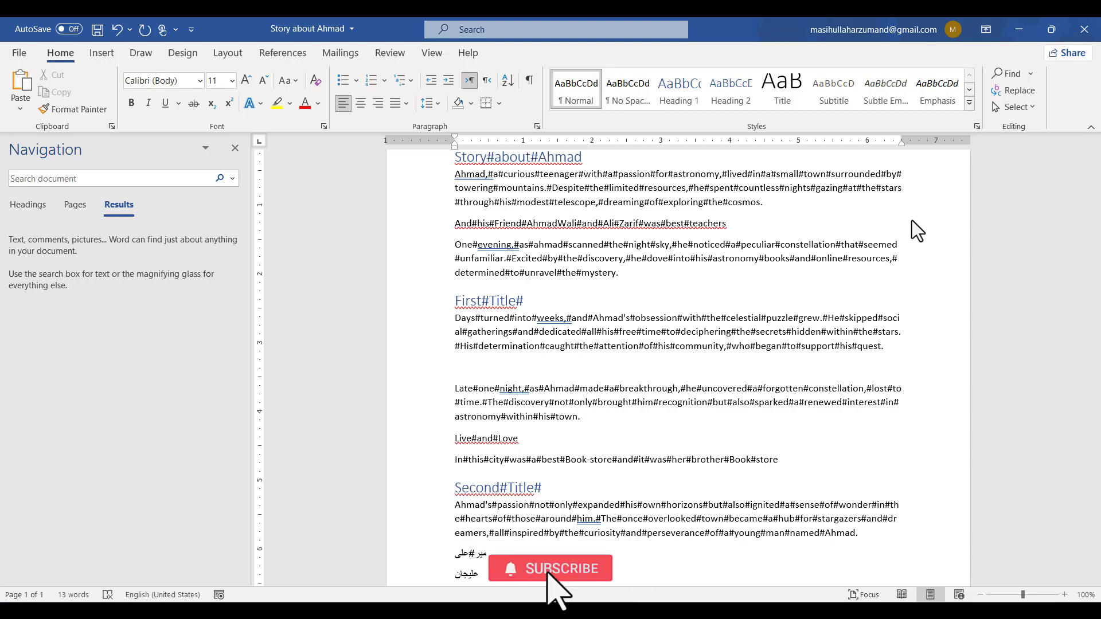
# Minimize the document window to return to the desktop.
pyautogui.click(1019, 30)
pyautogui.rightClick(741, 115)
pyautogui.click(756, 179)
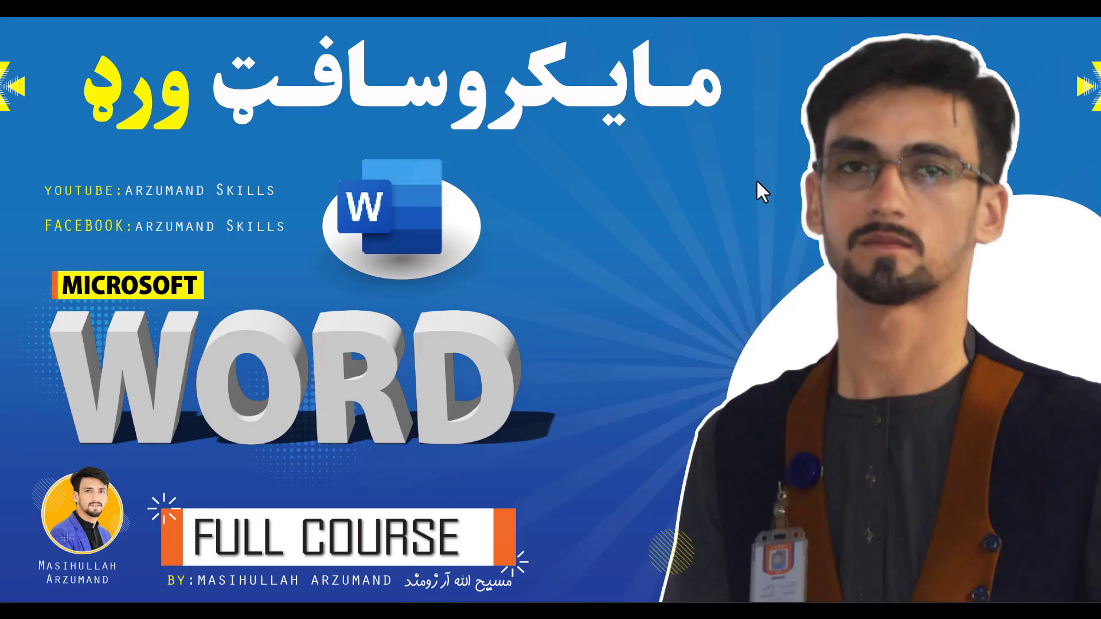